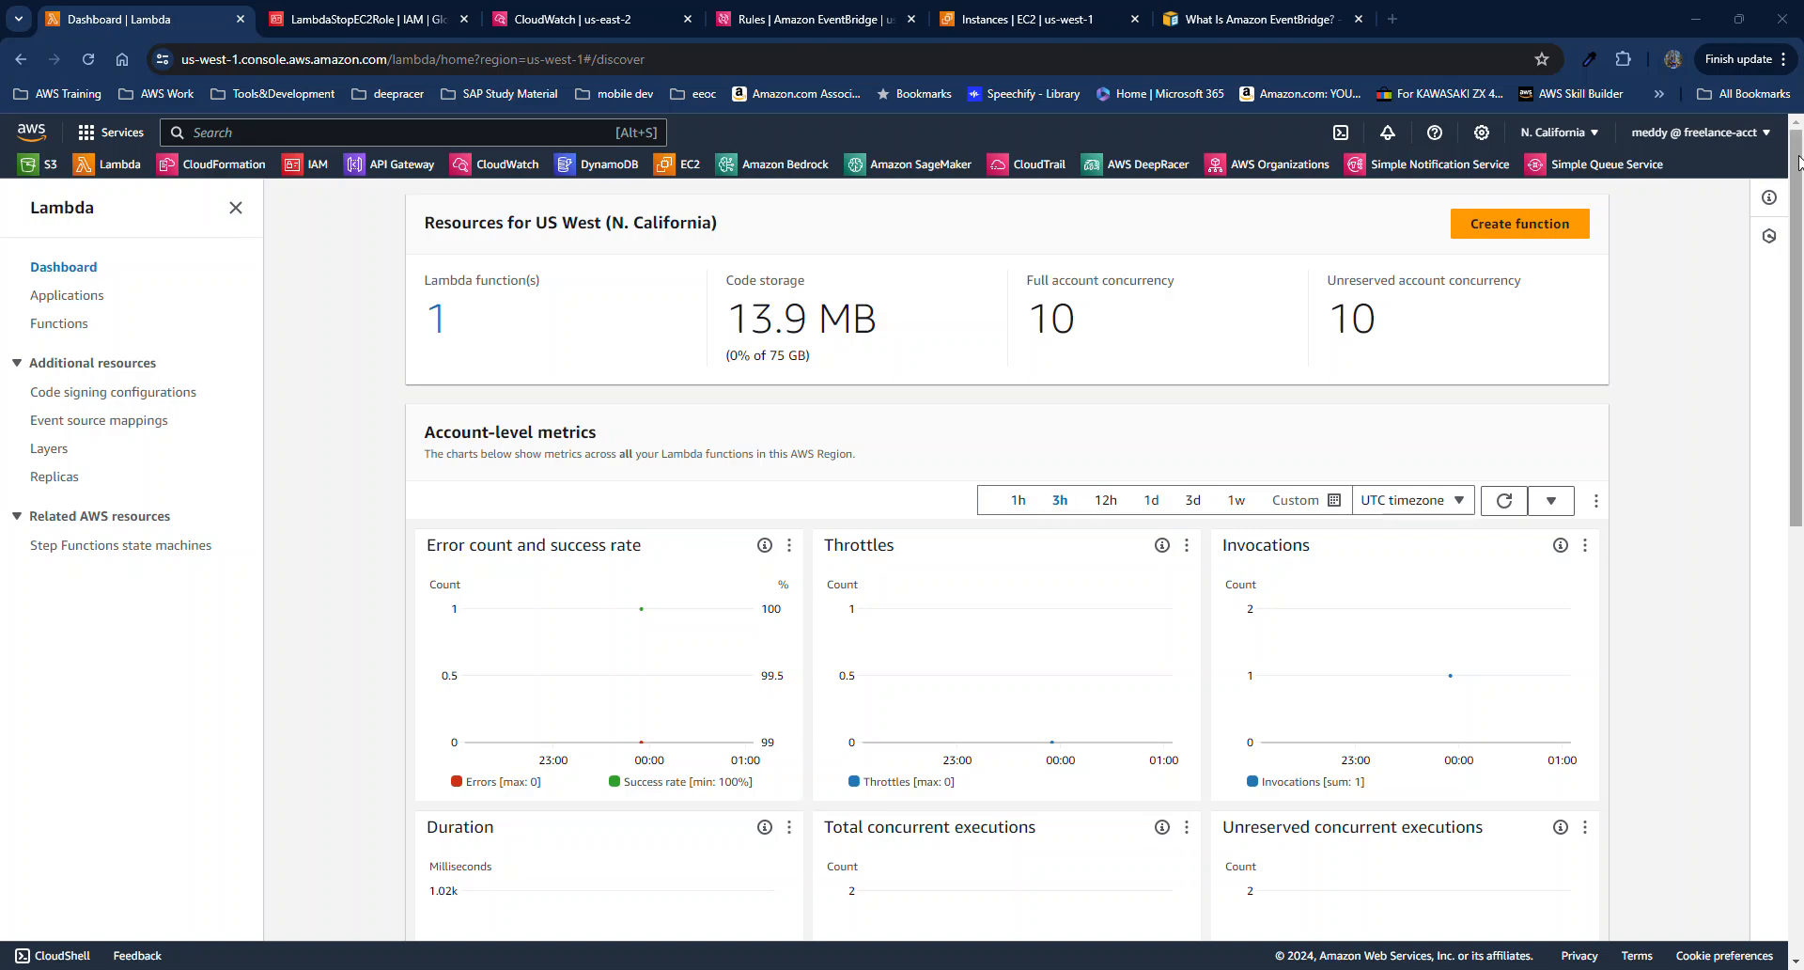
Switch the Lambda console's region to US West (Oregon).
{"action": "left_click", "coordinate": [1587, 148]}
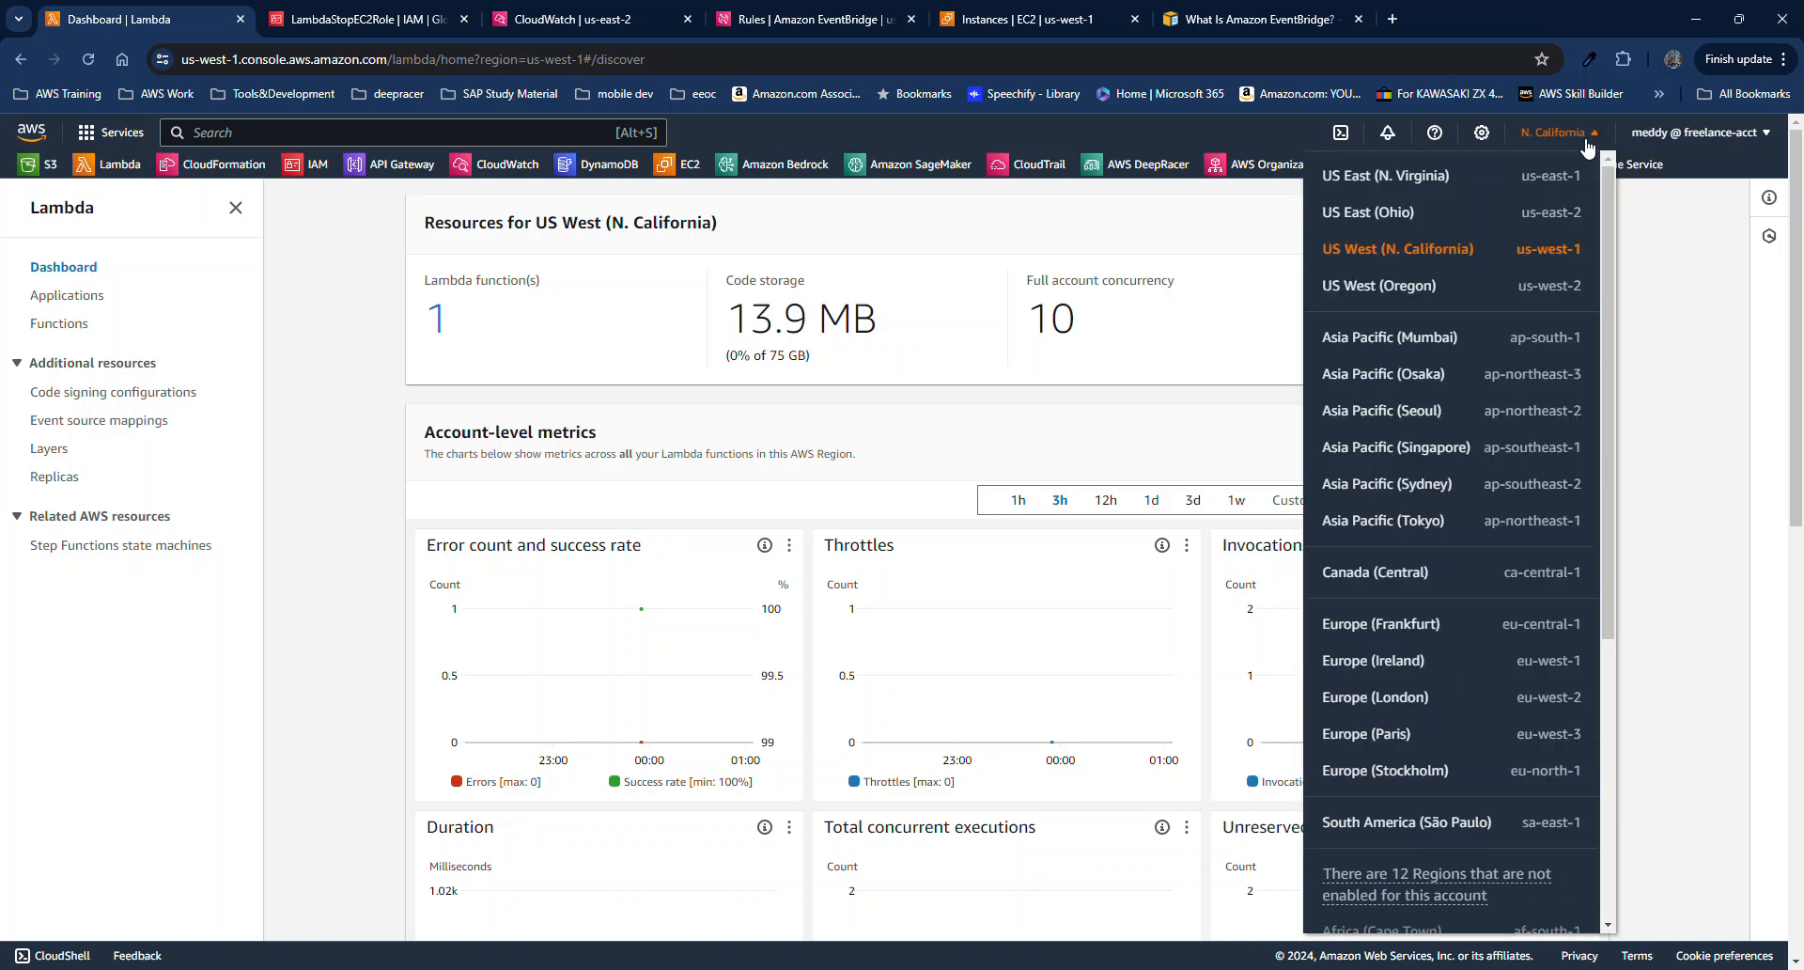
{"action": "left_click", "coordinate": [1401, 291]}
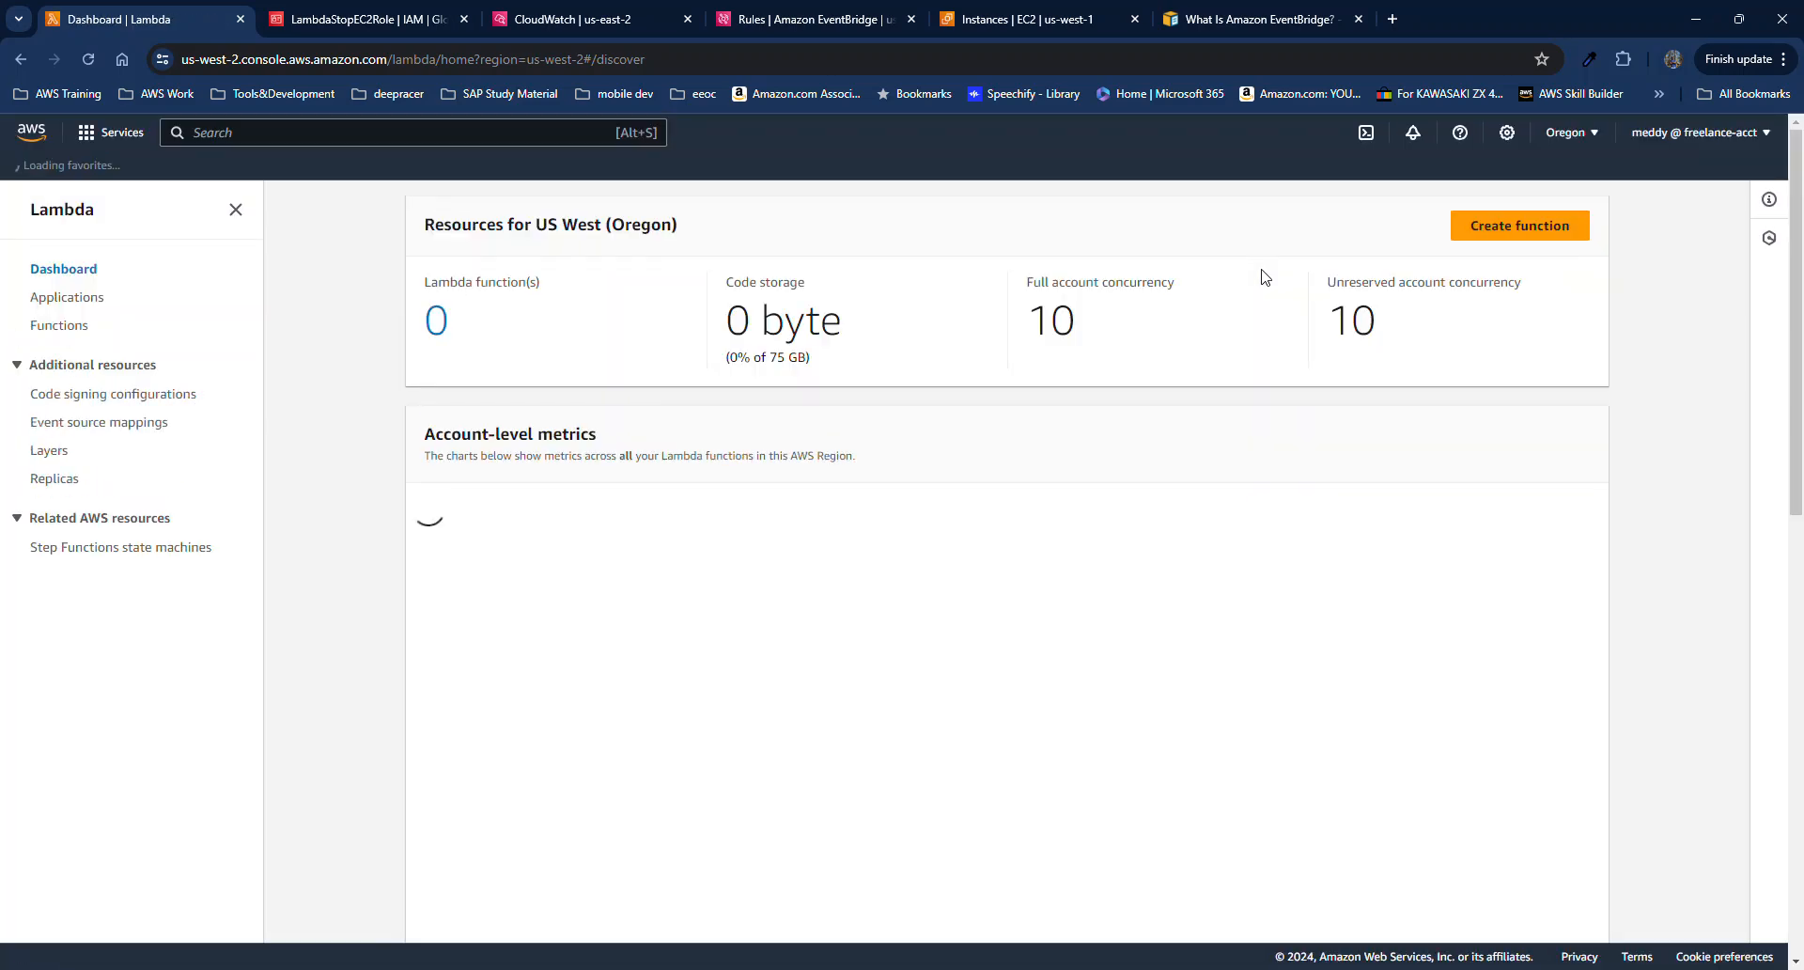
{"action": "scroll", "coordinate": [1266, 277], "scroll_direction": "down", "scroll_amount": 4}
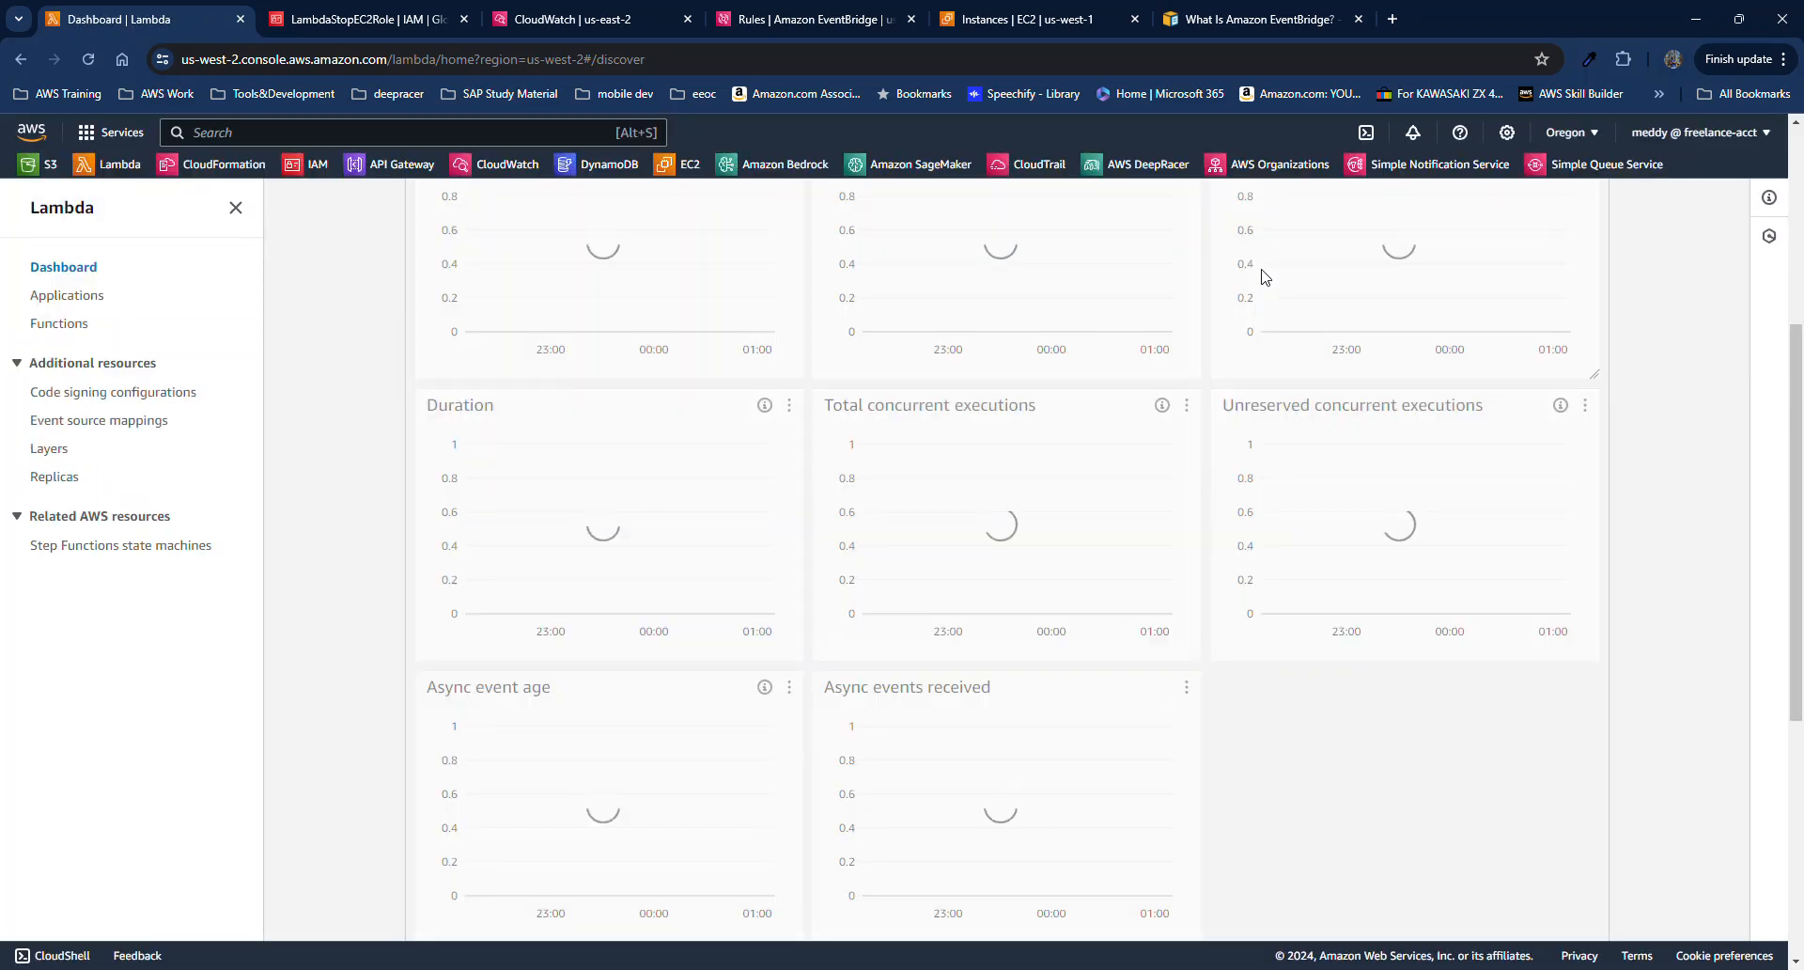
{"action": "scroll", "coordinate": [1278, 442], "scroll_direction": "up", "scroll_amount": 3}
{"action": "scroll", "coordinate": [1292, 472], "scroll_direction": "up", "scroll_amount": 1}
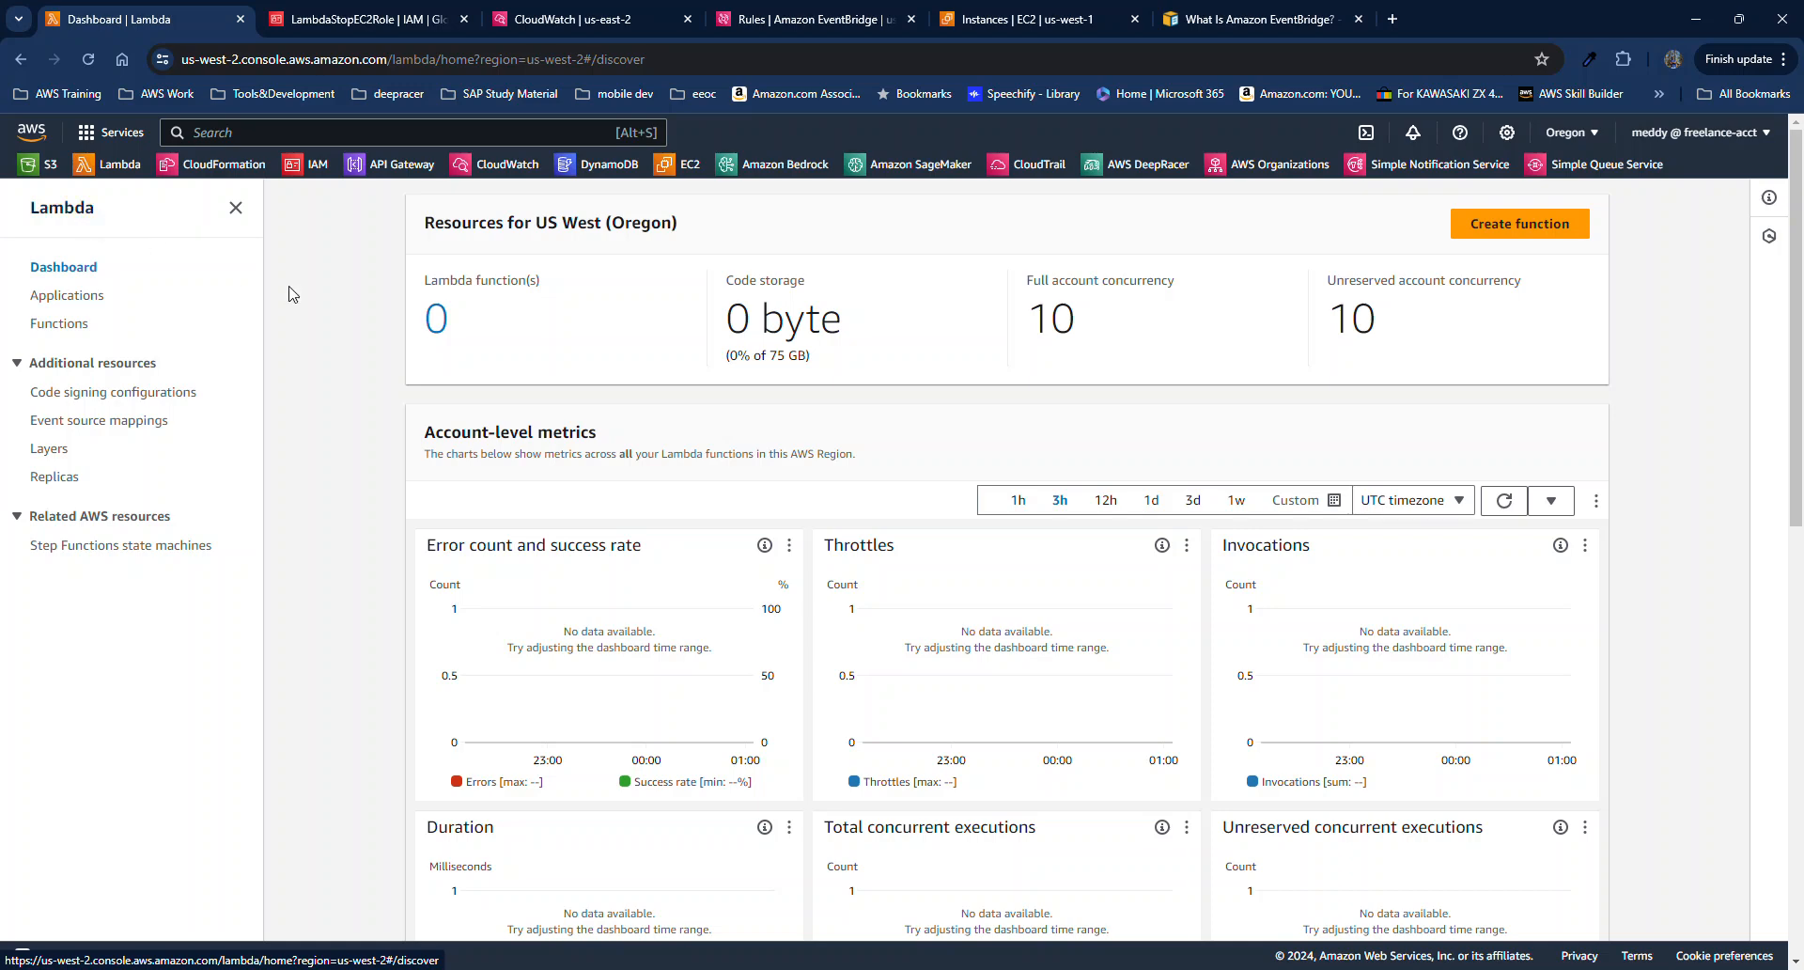
Start a new function authored from scratch, named LambdaTerminateEC2Instance, with the Node.js 16.x runtime.
{"action": "left_click", "coordinate": [1497, 239]}
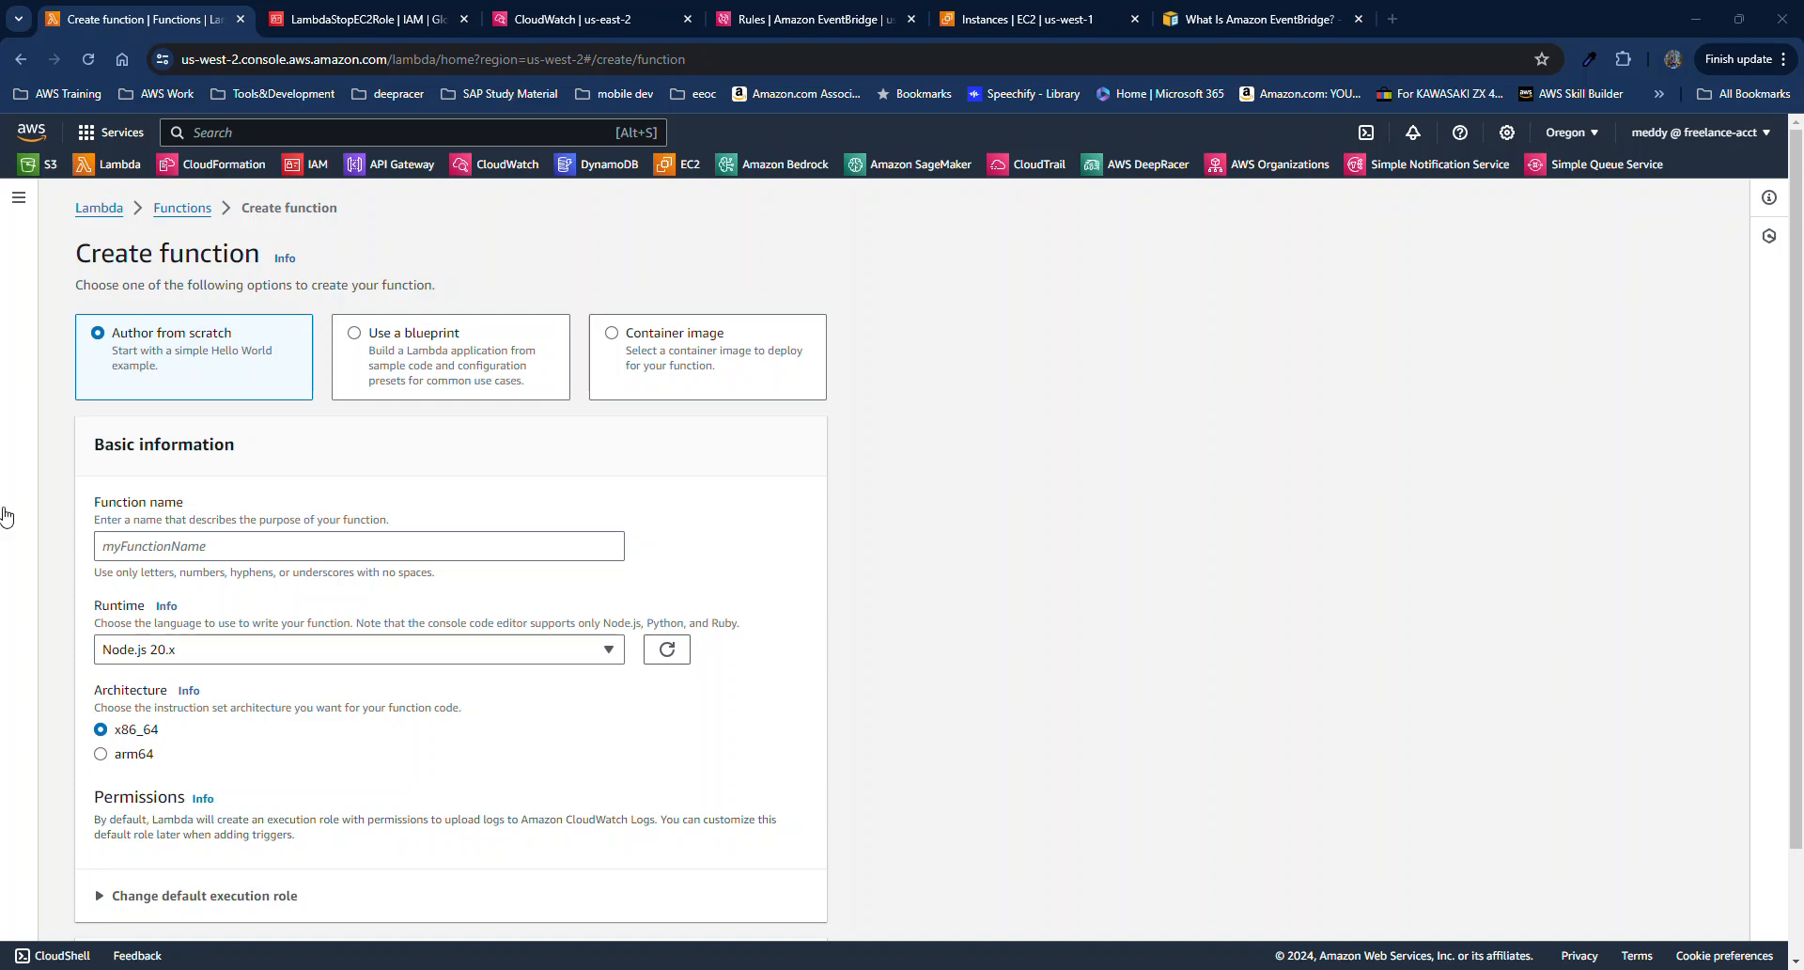
{"action": "left_click", "coordinate": [190, 545]}
{"action": "type", "text": "LambdaTerminateEC2Instance"}
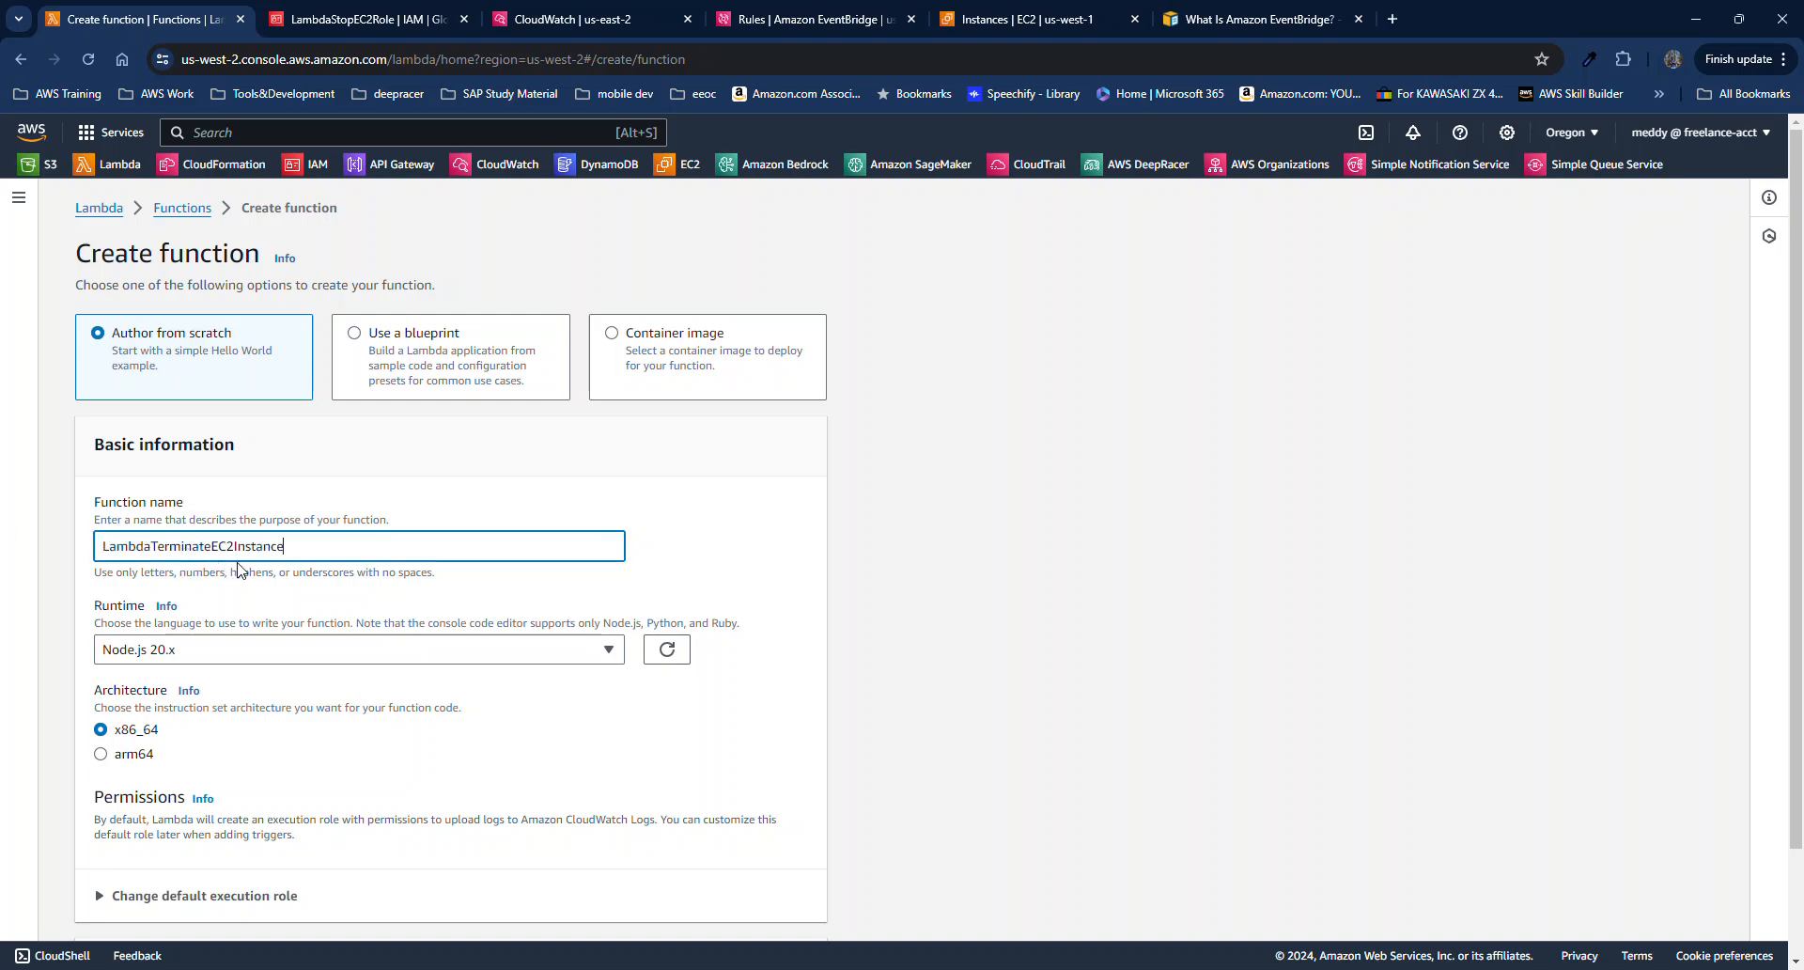
{"action": "left_click", "coordinate": [282, 653]}
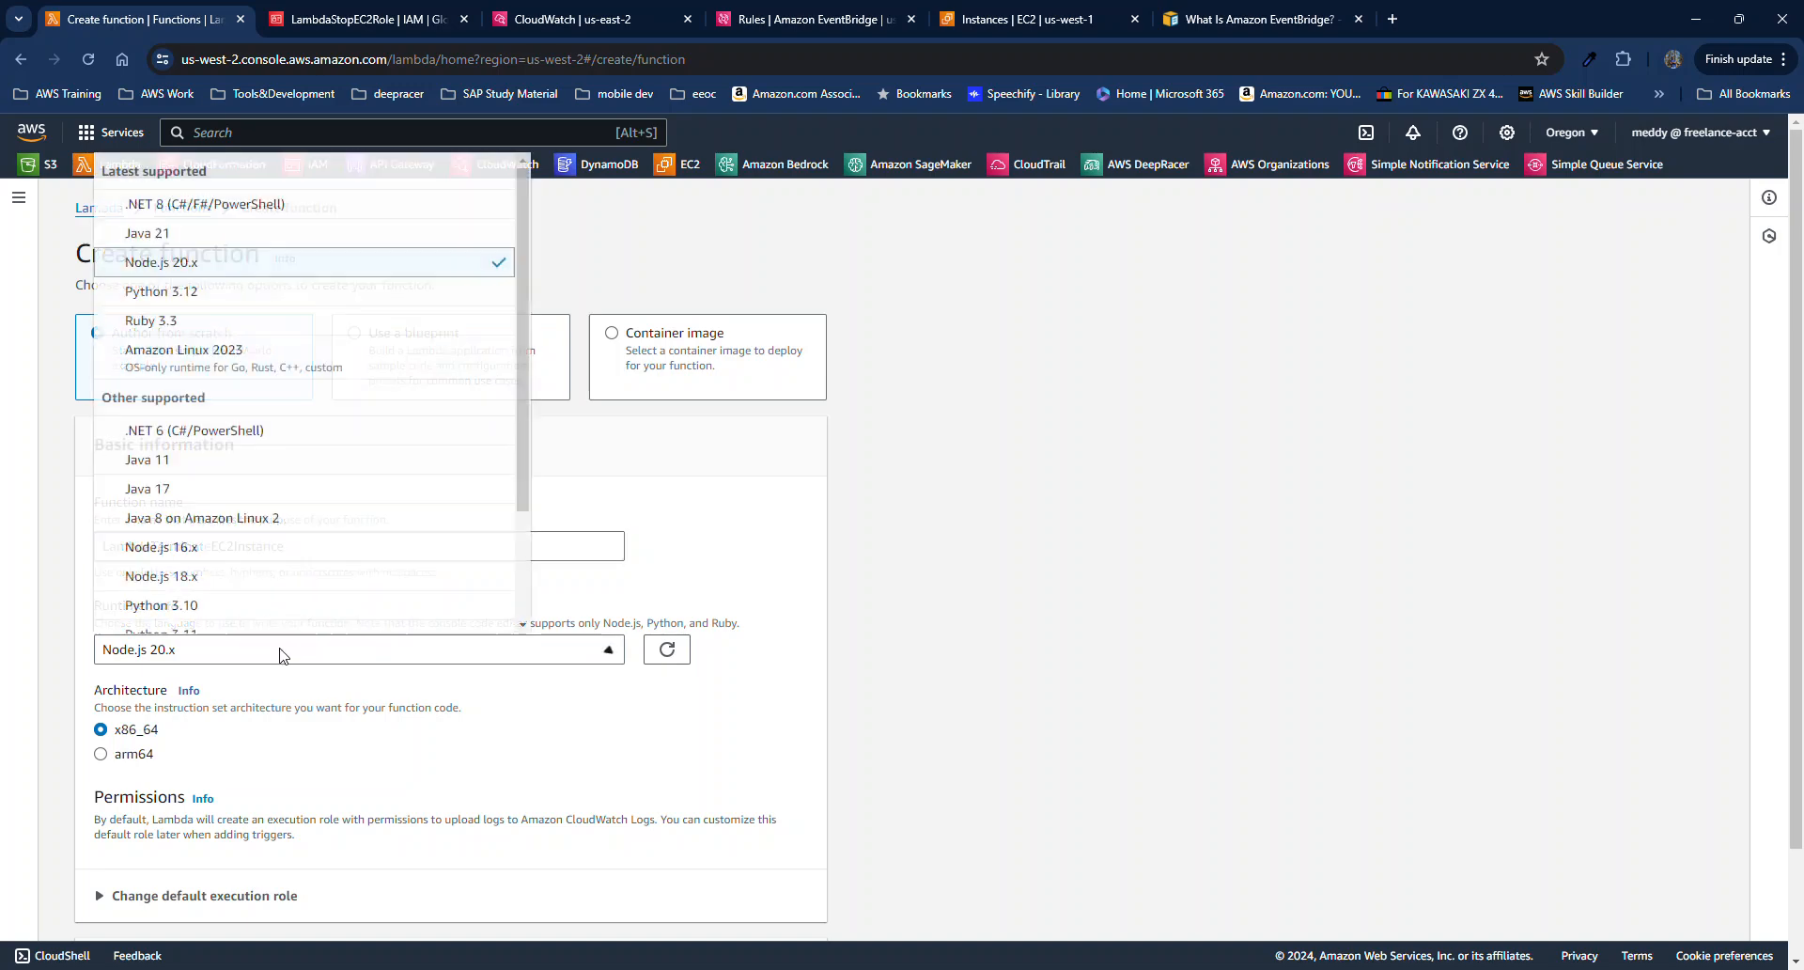
{"action": "left_click", "coordinate": [263, 551]}
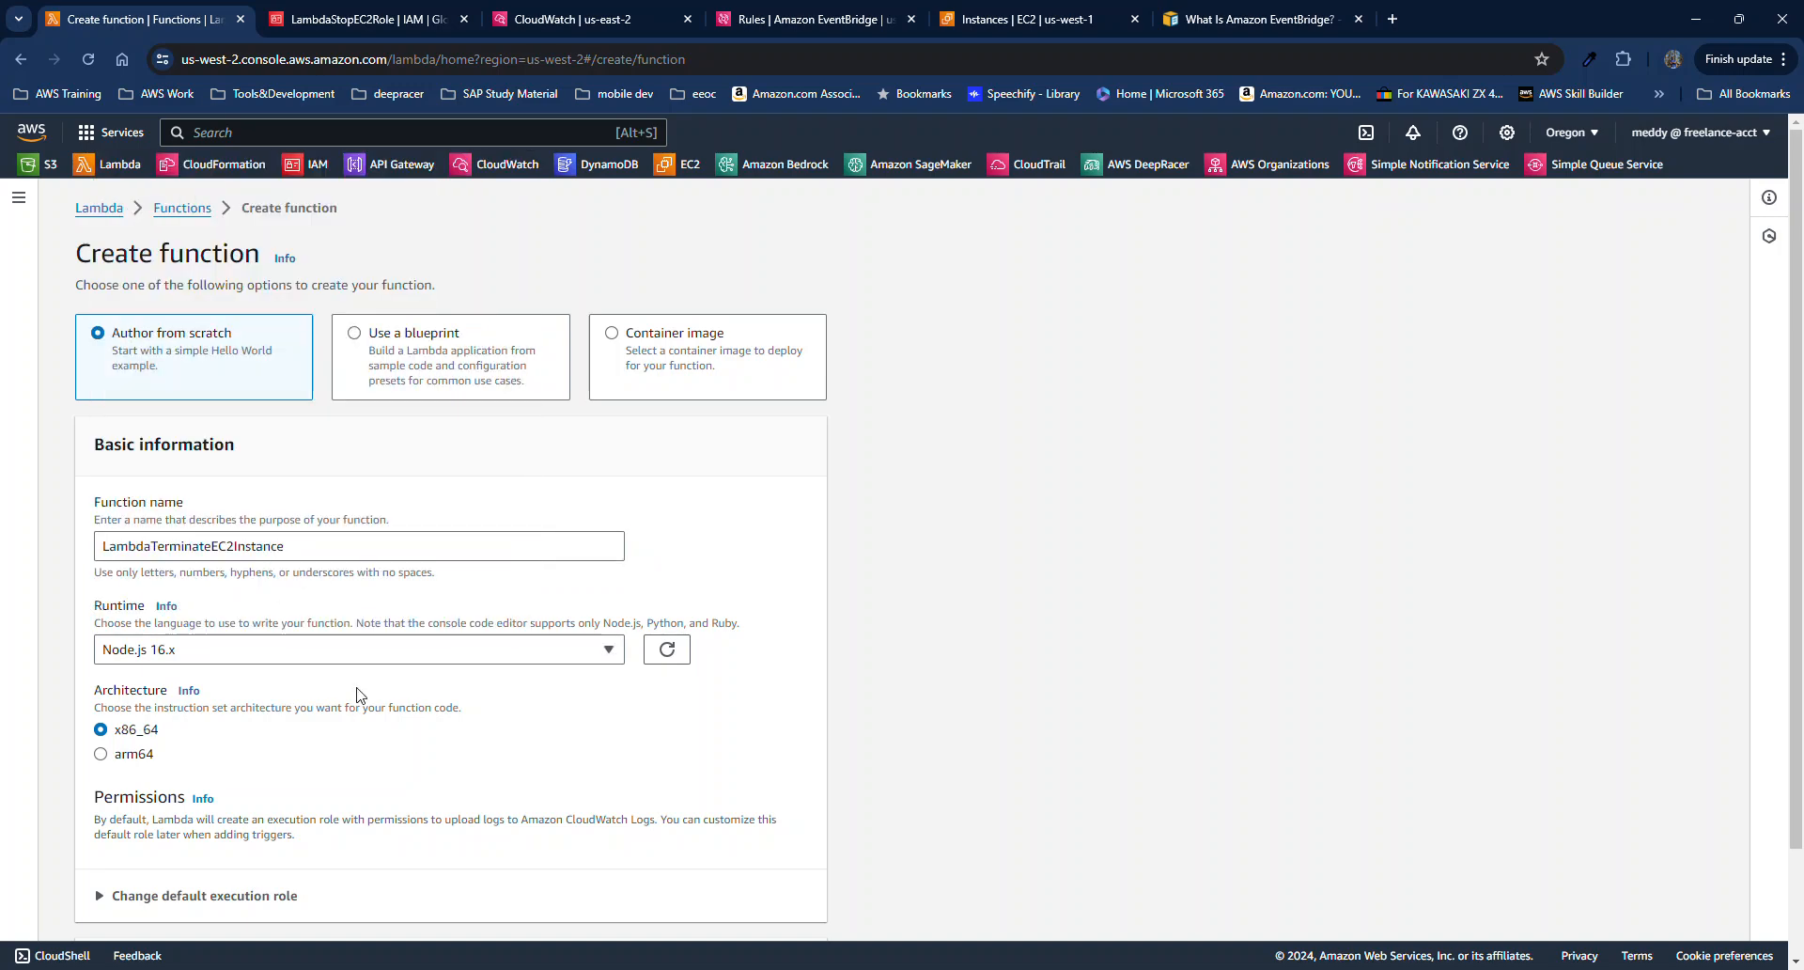
Change the function's default execution role to the existing role LambdaStopEC2Role.
{"action": "scroll", "coordinate": [357, 691], "scroll_direction": "down", "scroll_amount": 2}
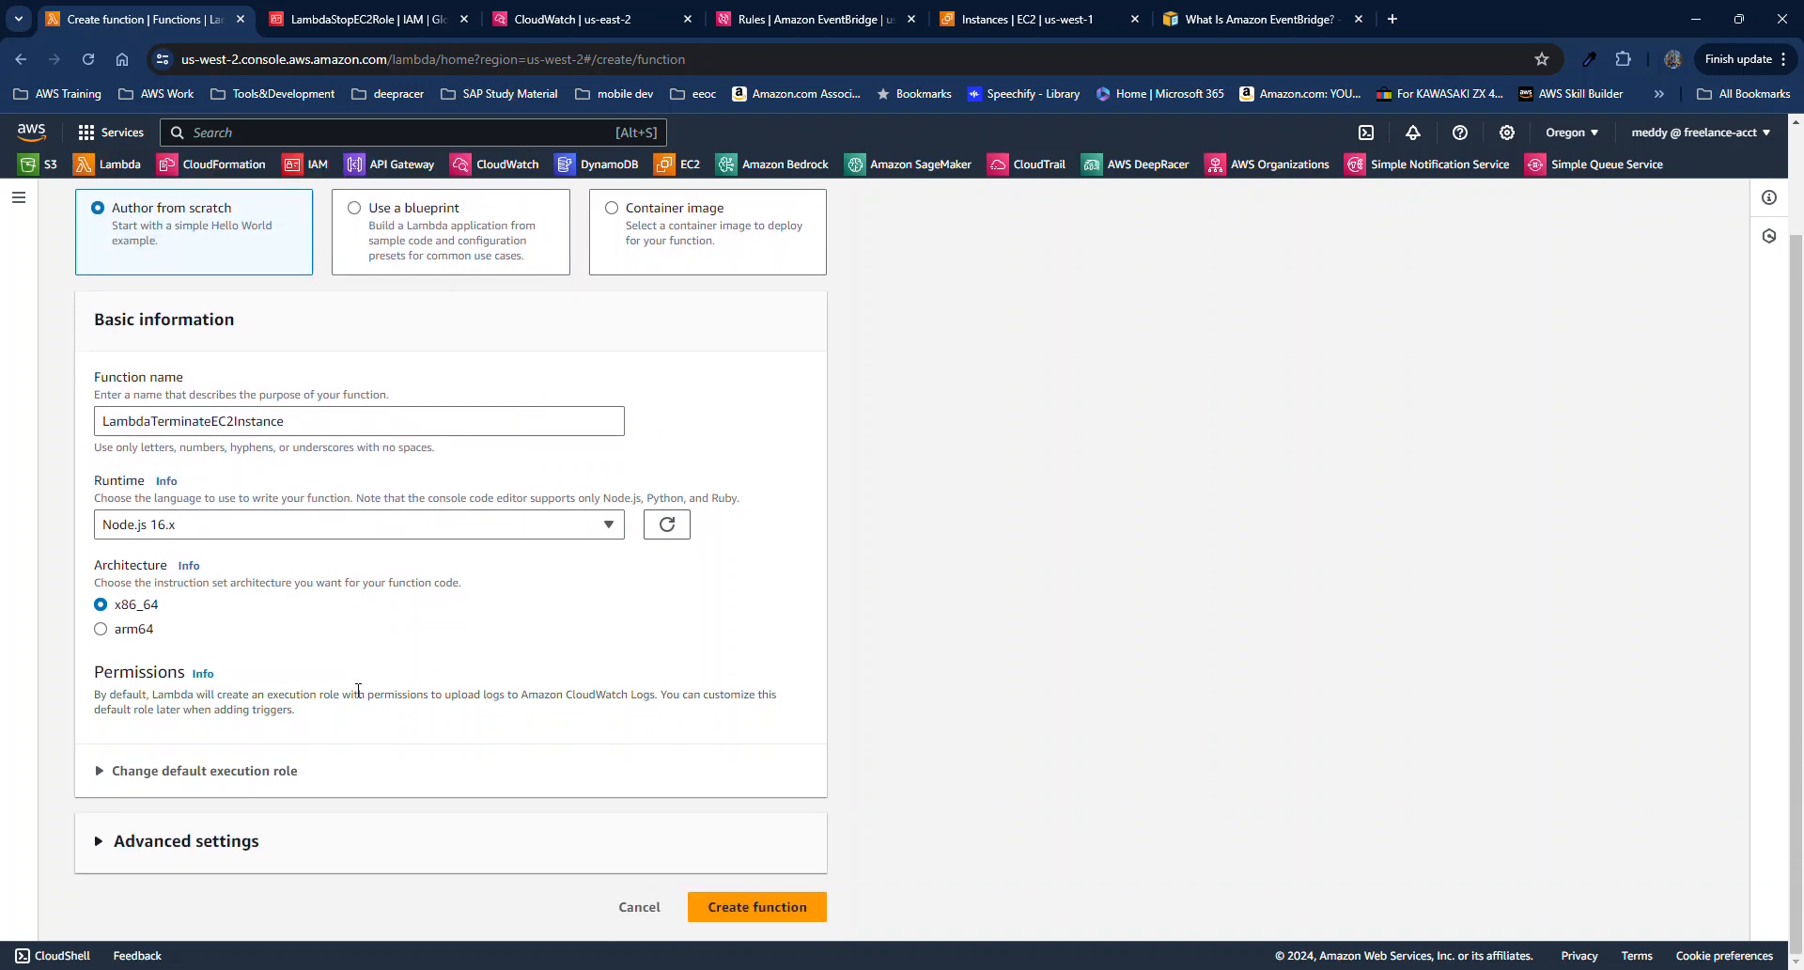
{"action": "left_click", "coordinate": [113, 773]}
{"action": "scroll", "coordinate": [214, 752], "scroll_direction": "down", "scroll_amount": 2}
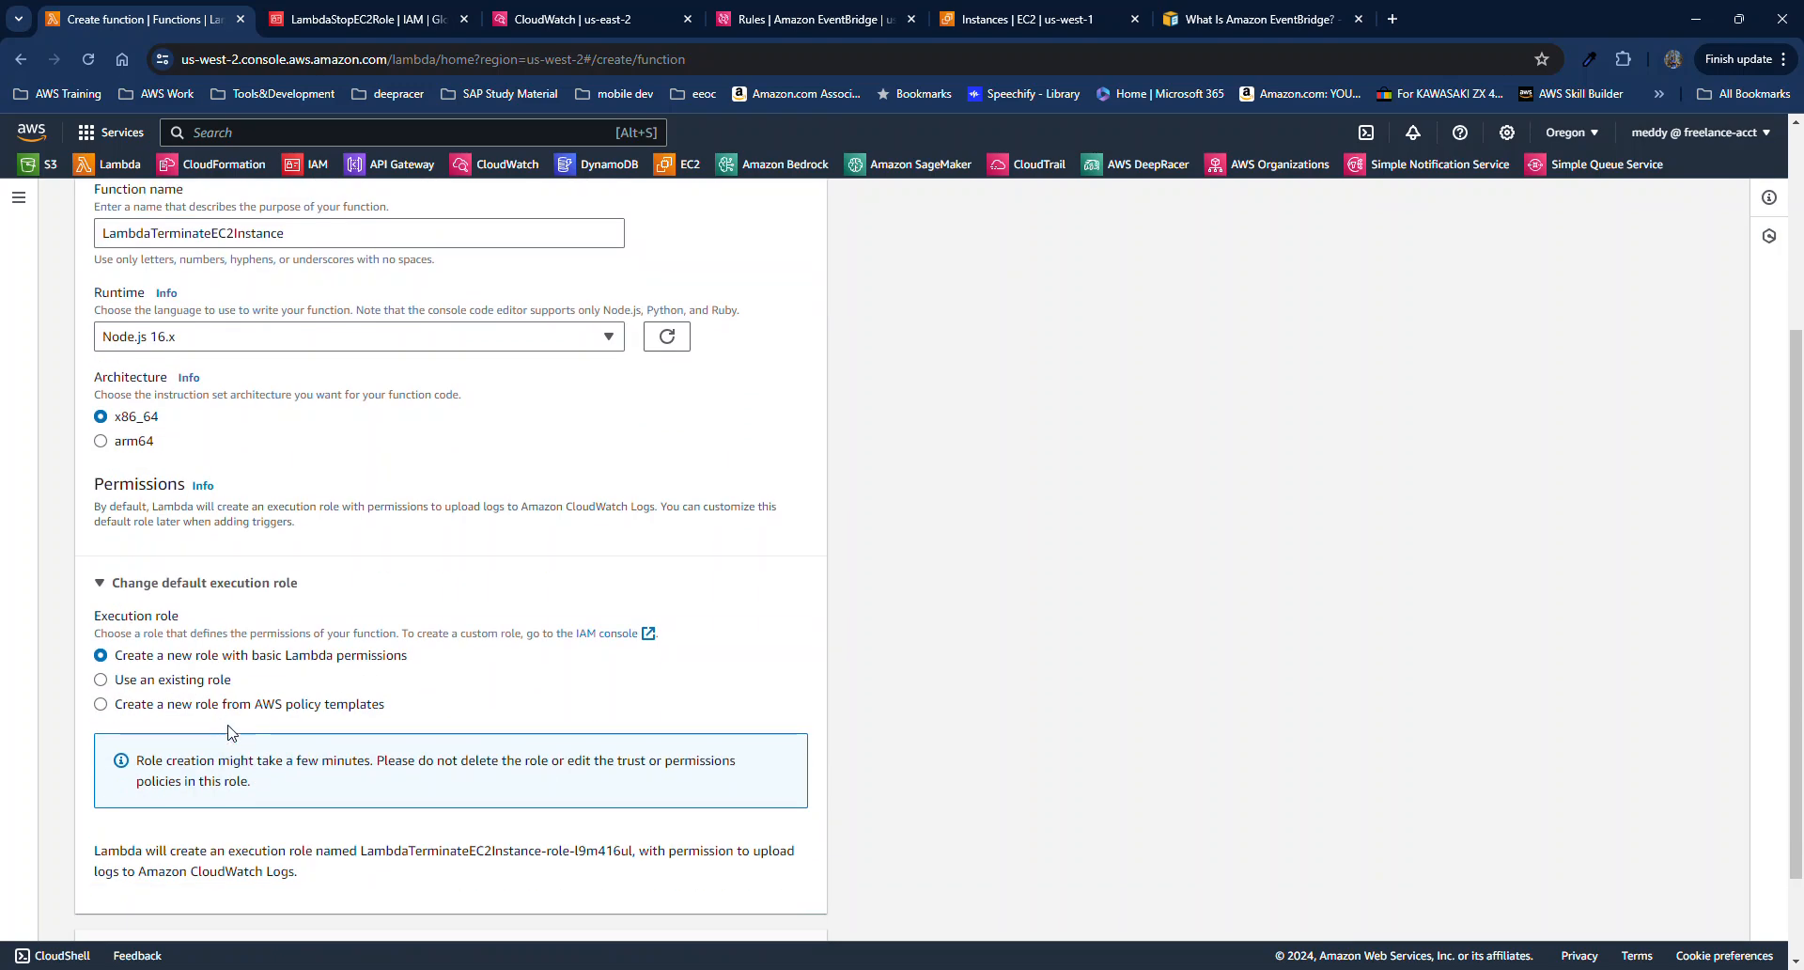
{"action": "left_click", "coordinate": [134, 685]}
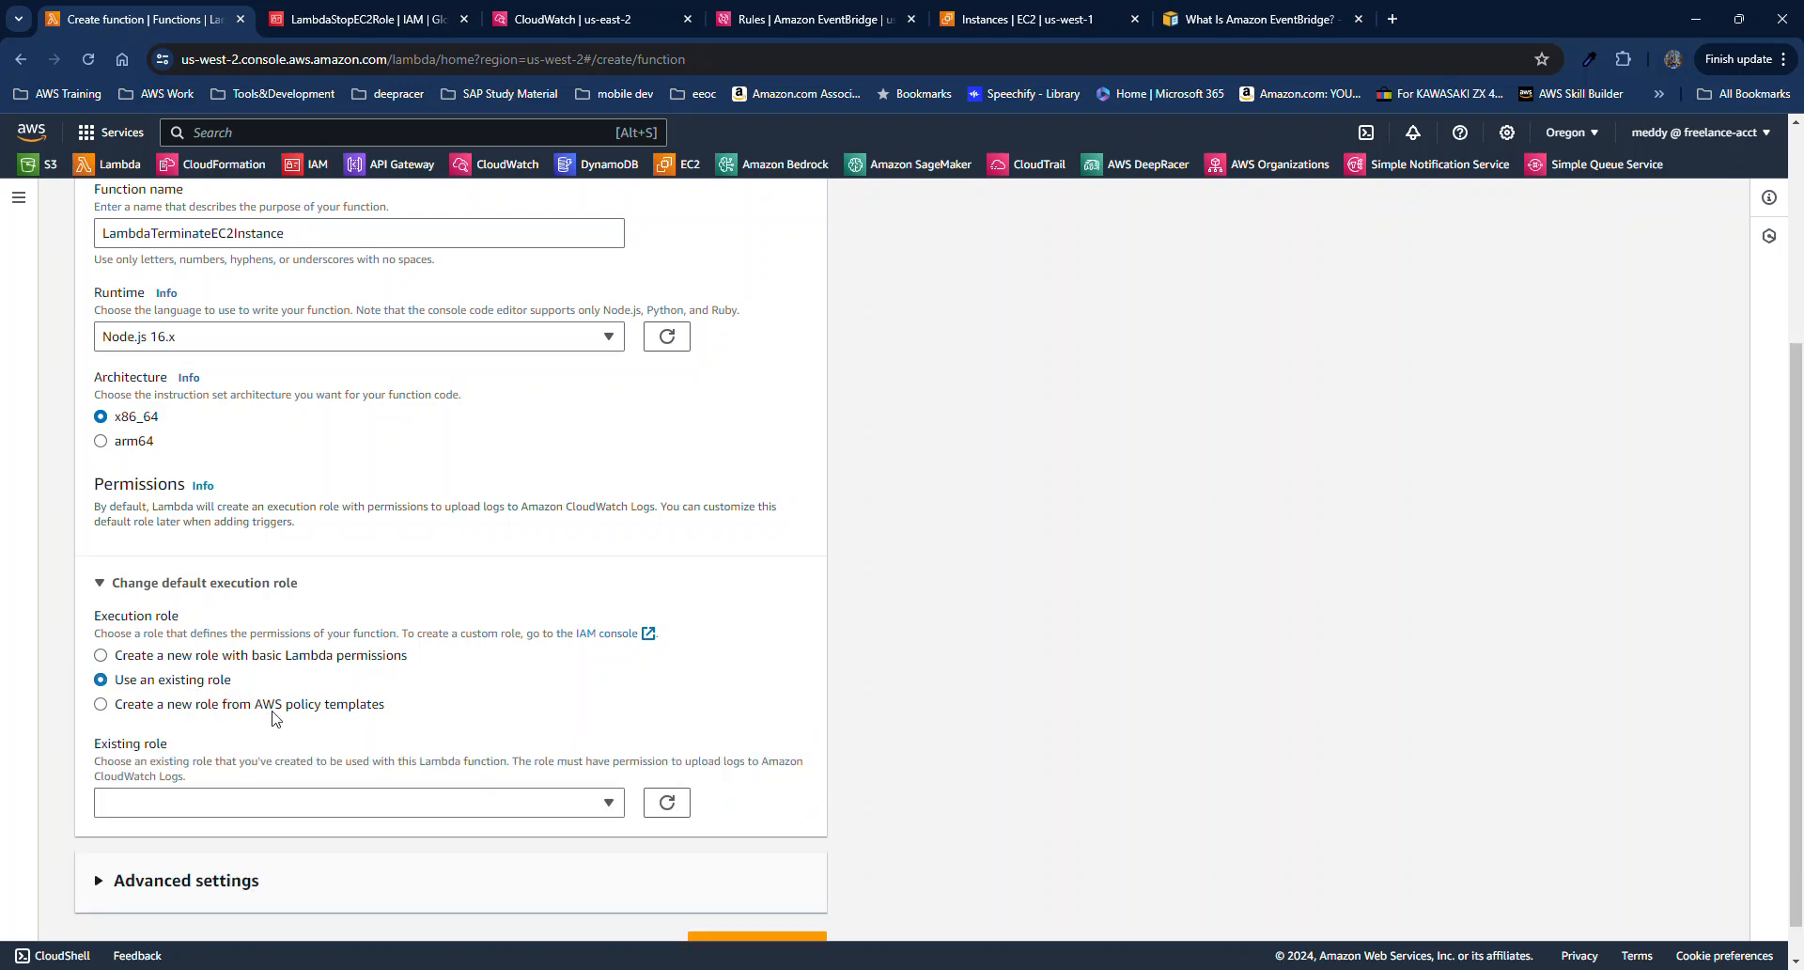
{"action": "left_click", "coordinate": [432, 807]}
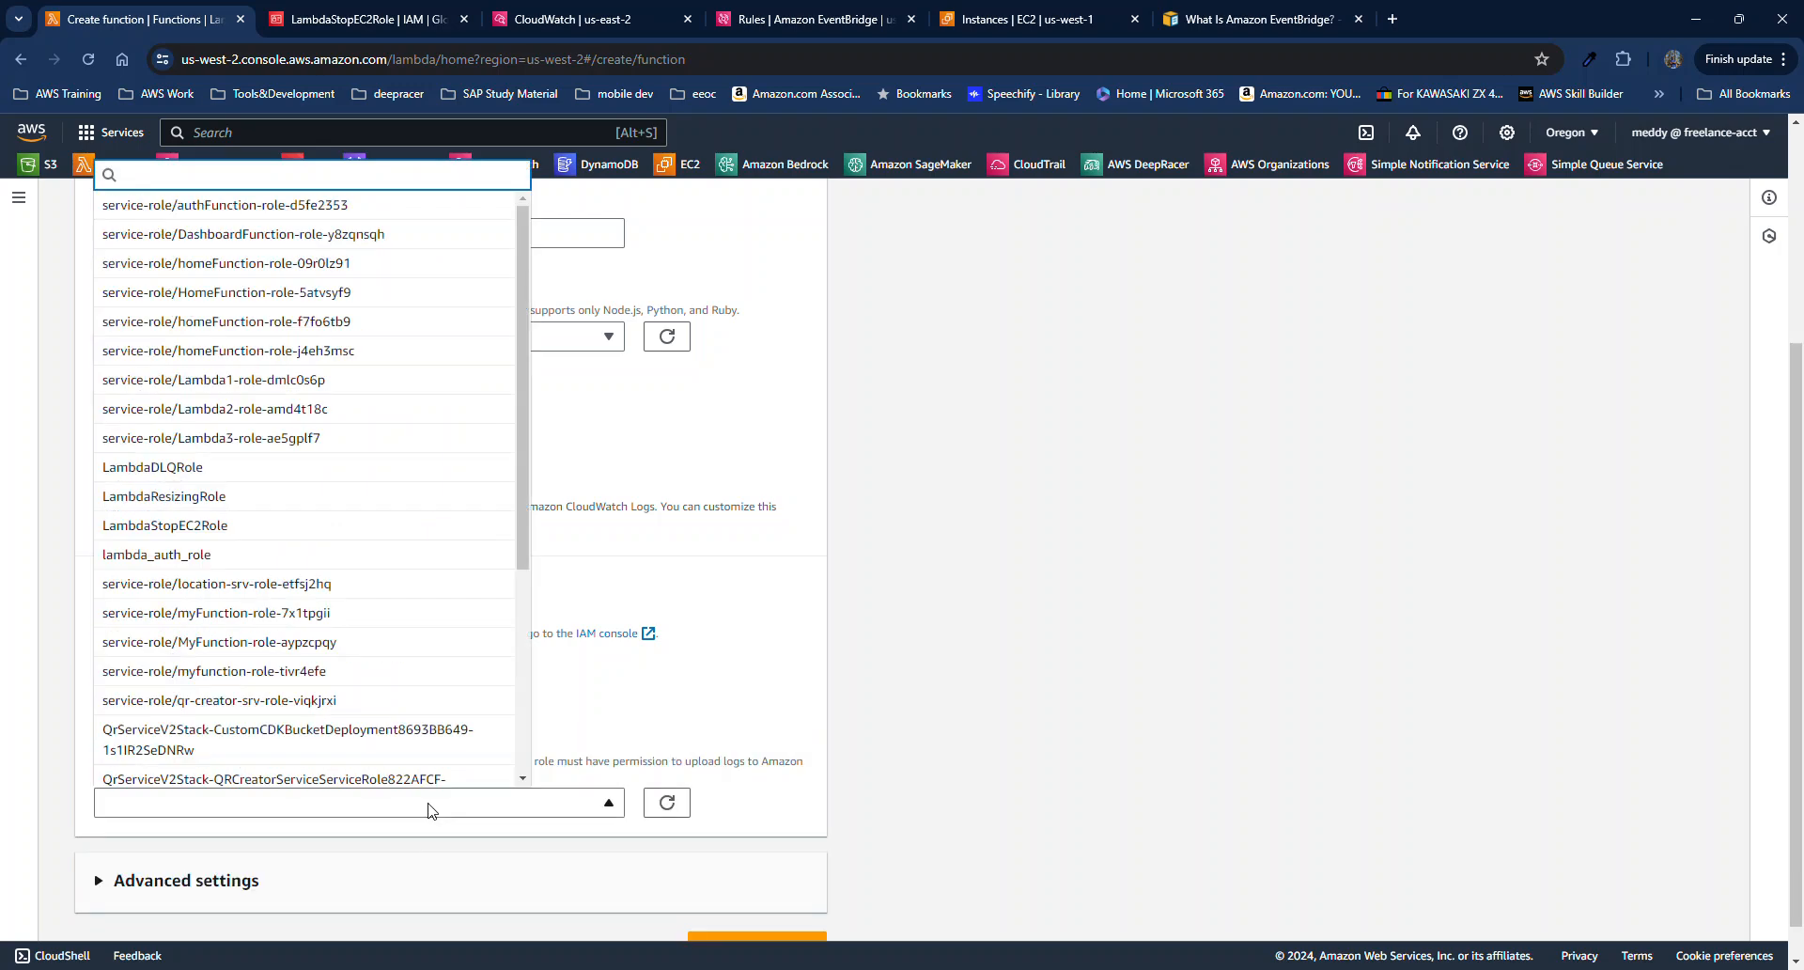
{"action": "left_click", "coordinate": [226, 539]}
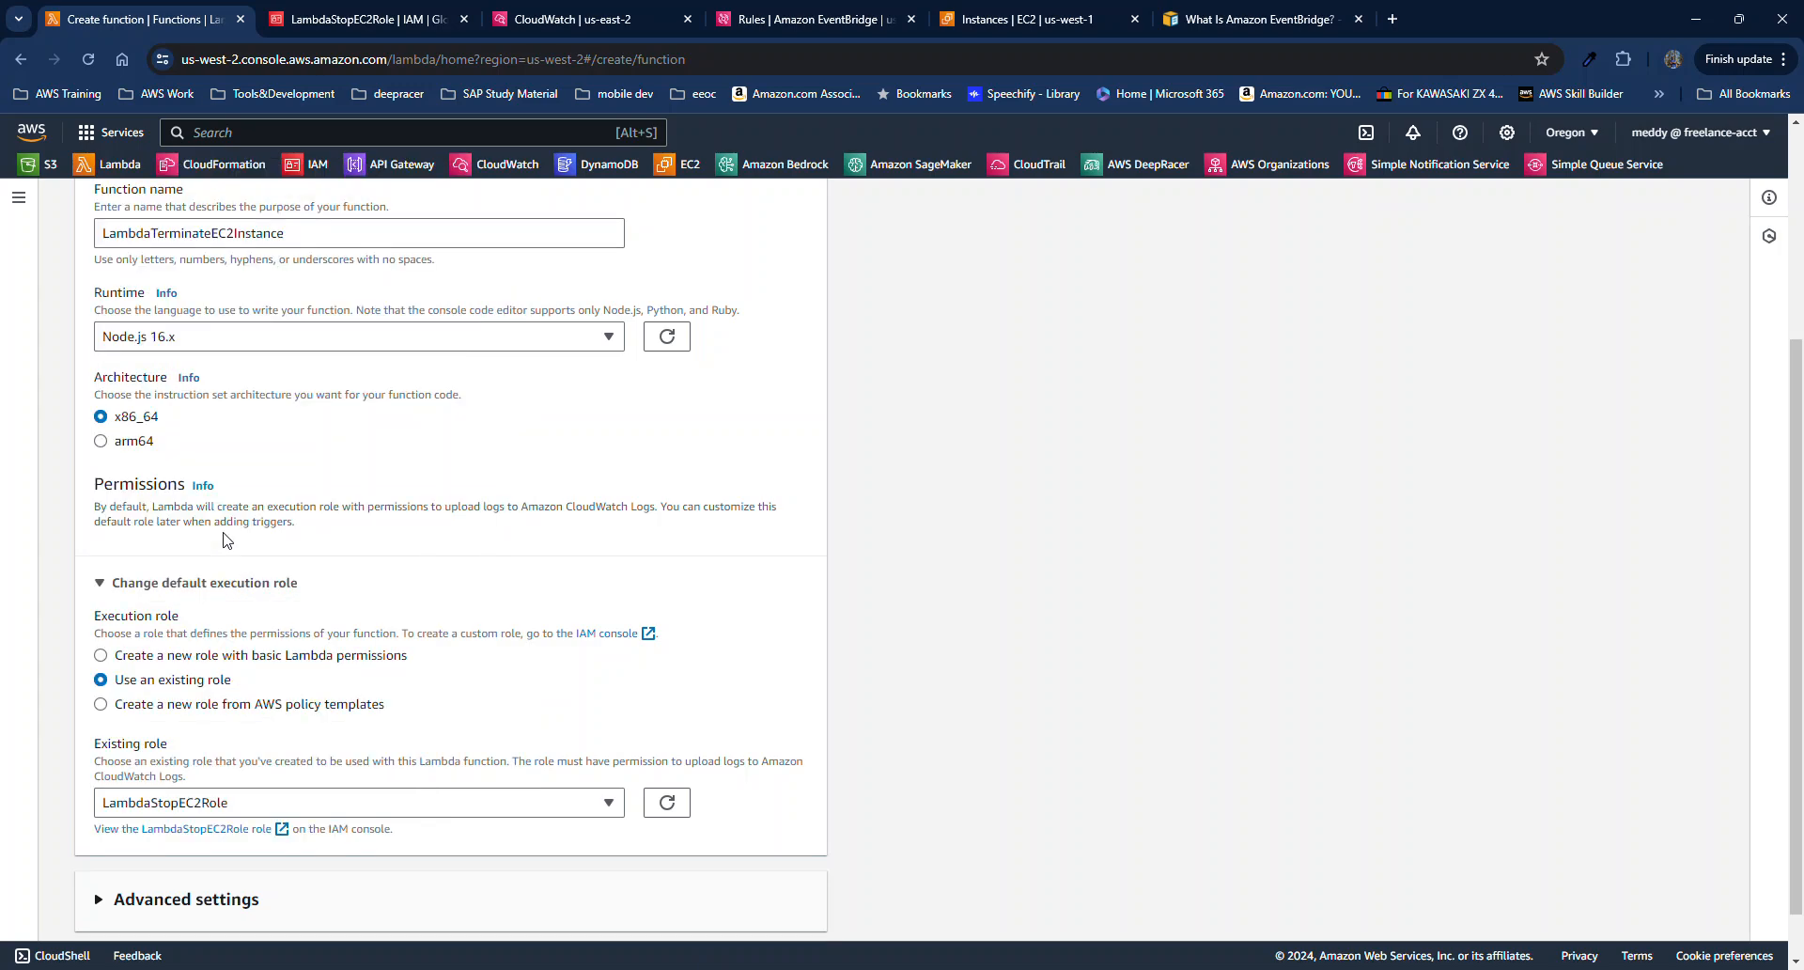
View LambdaStopEC2Role in IAM and examine the JSON permissions of its attached LambdaStopEC2Policy.
{"action": "left_click", "coordinate": [246, 830]}
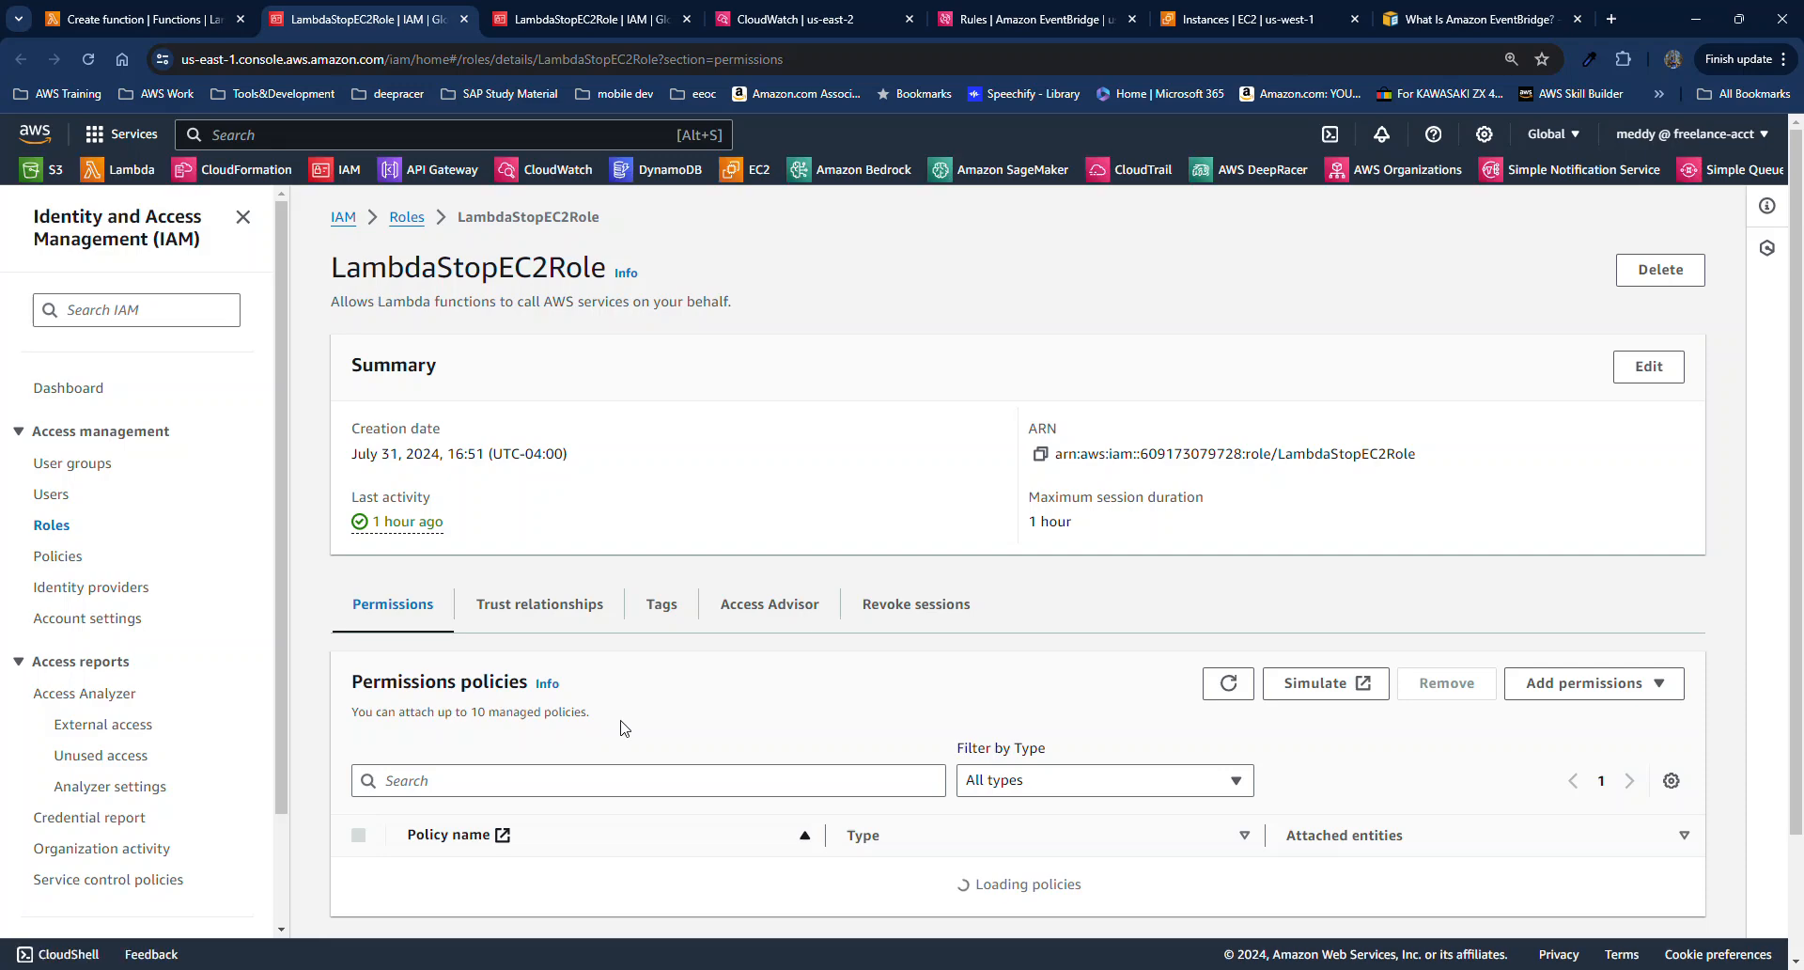
{"action": "scroll", "coordinate": [620, 729], "scroll_direction": "down", "scroll_amount": 1}
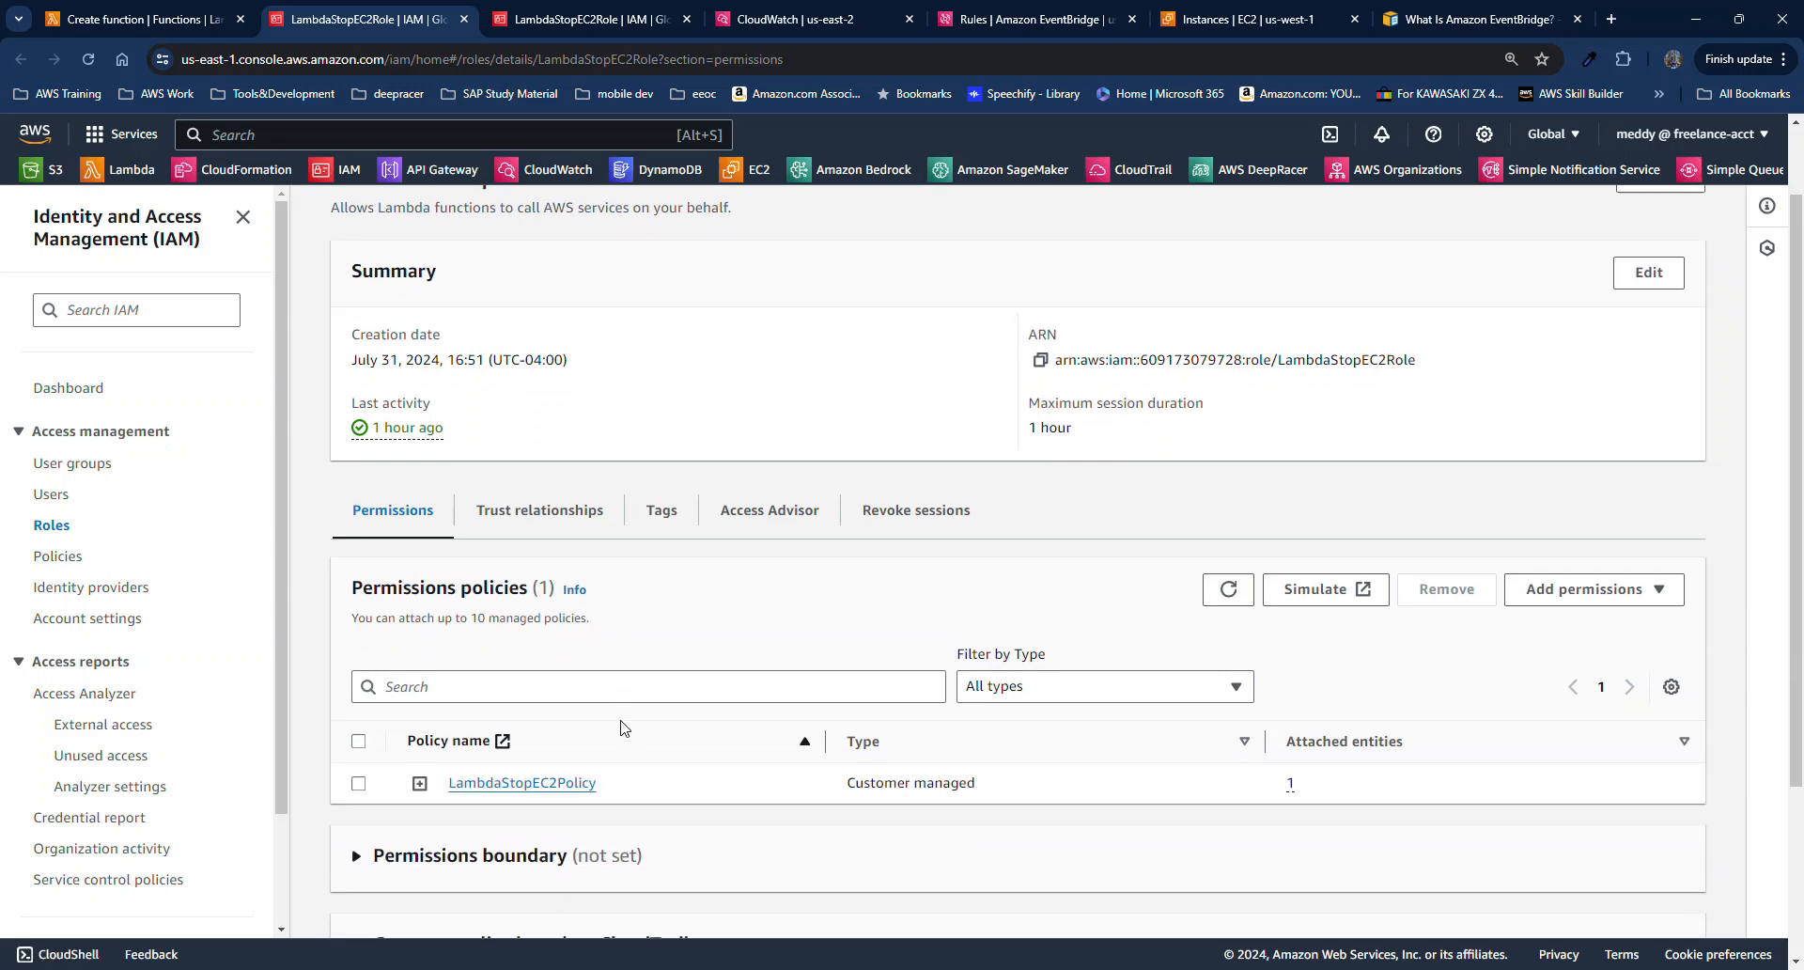
{"action": "left_click", "coordinate": [420, 784]}
{"action": "scroll", "coordinate": [558, 694], "scroll_direction": "down", "scroll_amount": 4}
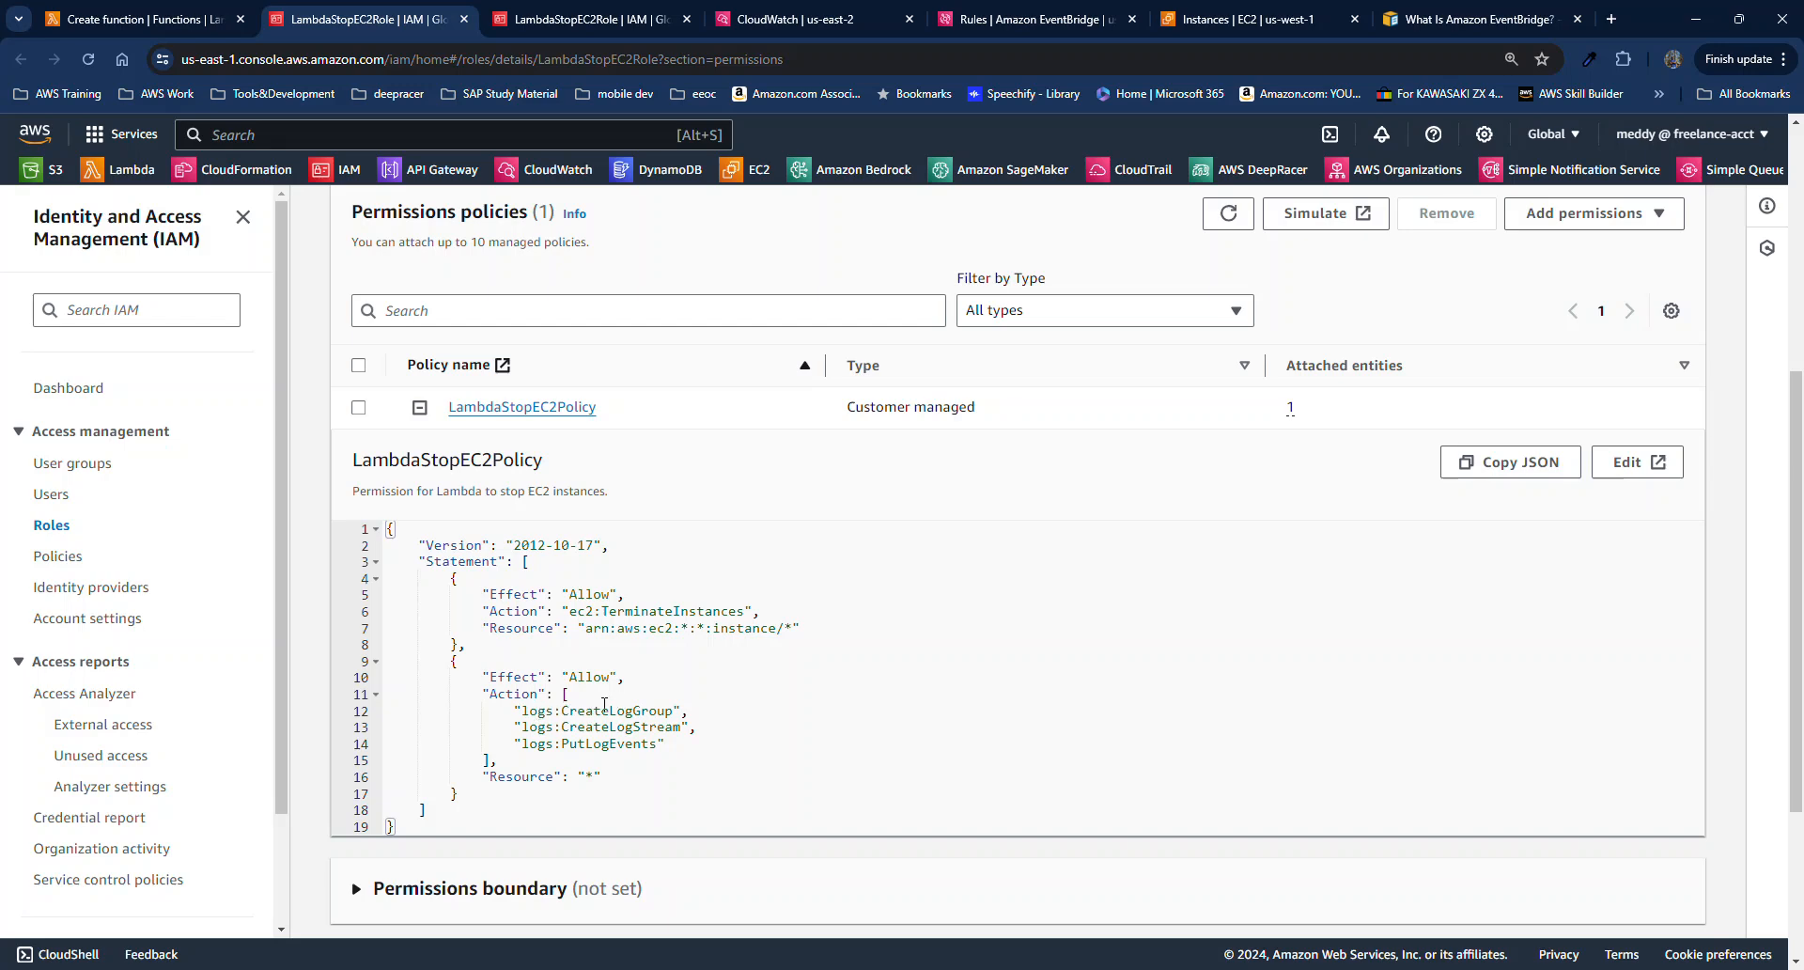
Return to the function setup form and create the LambdaTerminateEC2Instance function.
{"action": "left_click", "coordinate": [193, 19]}
{"action": "scroll", "coordinate": [601, 677], "scroll_direction": "down", "scroll_amount": 1}
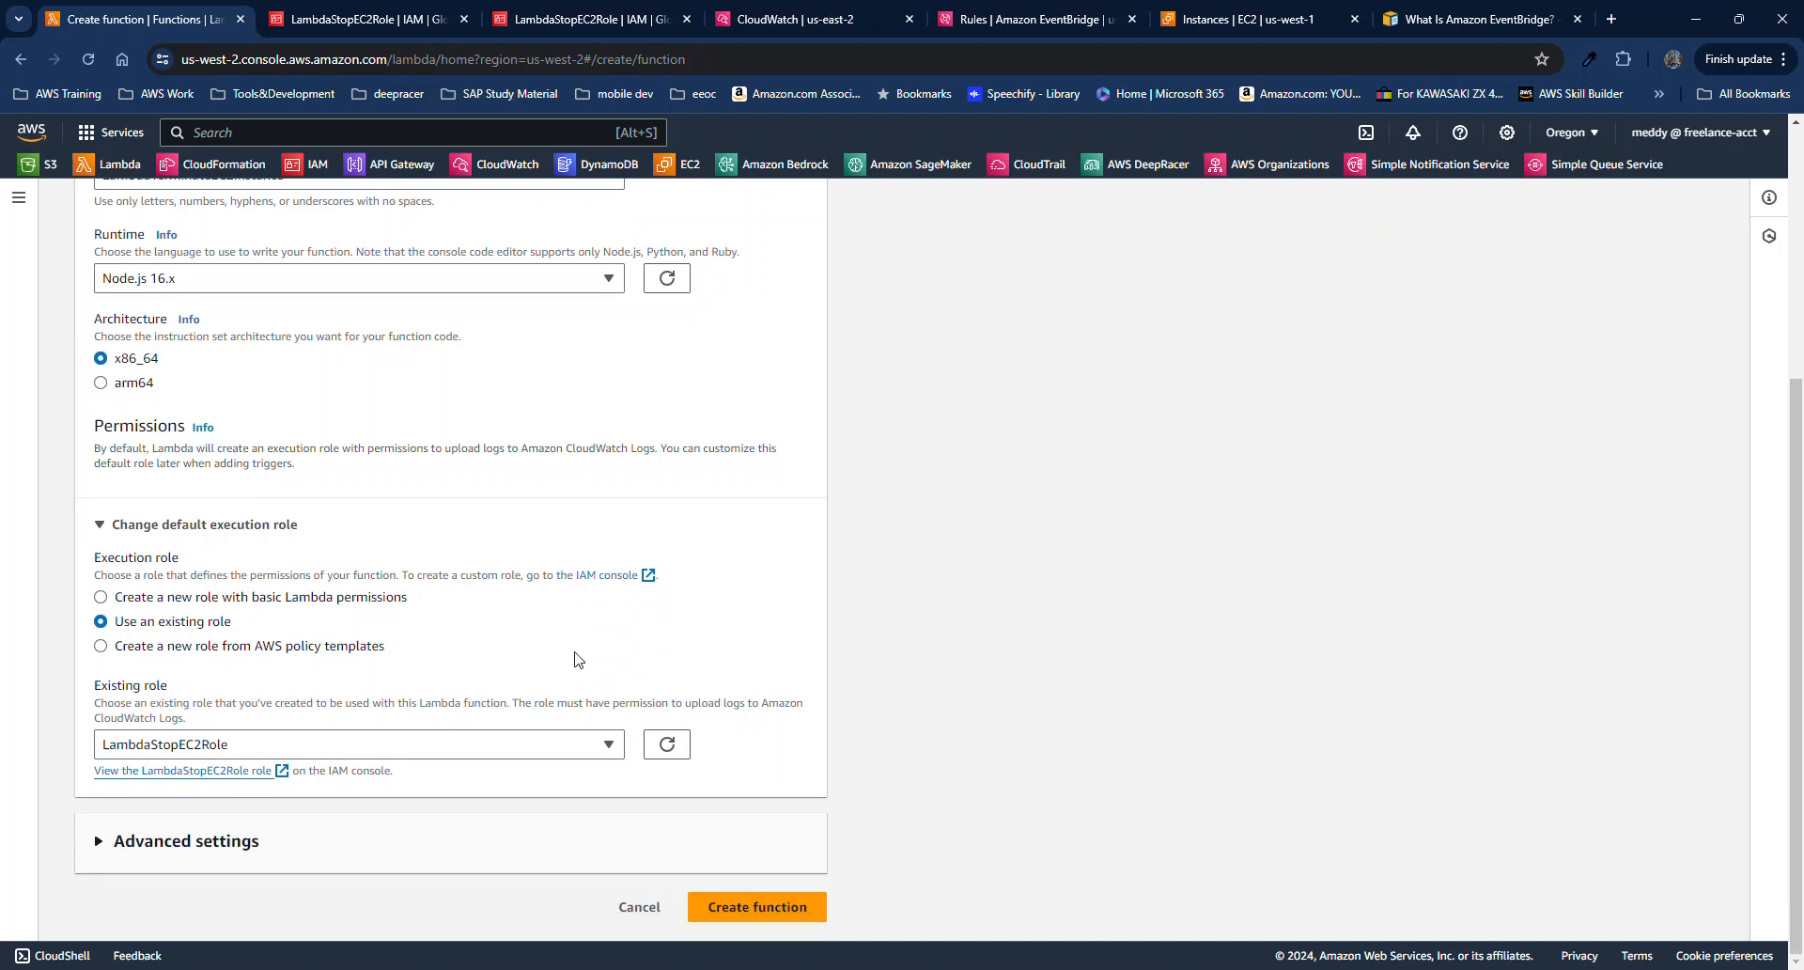
{"action": "left_click", "coordinate": [763, 908]}
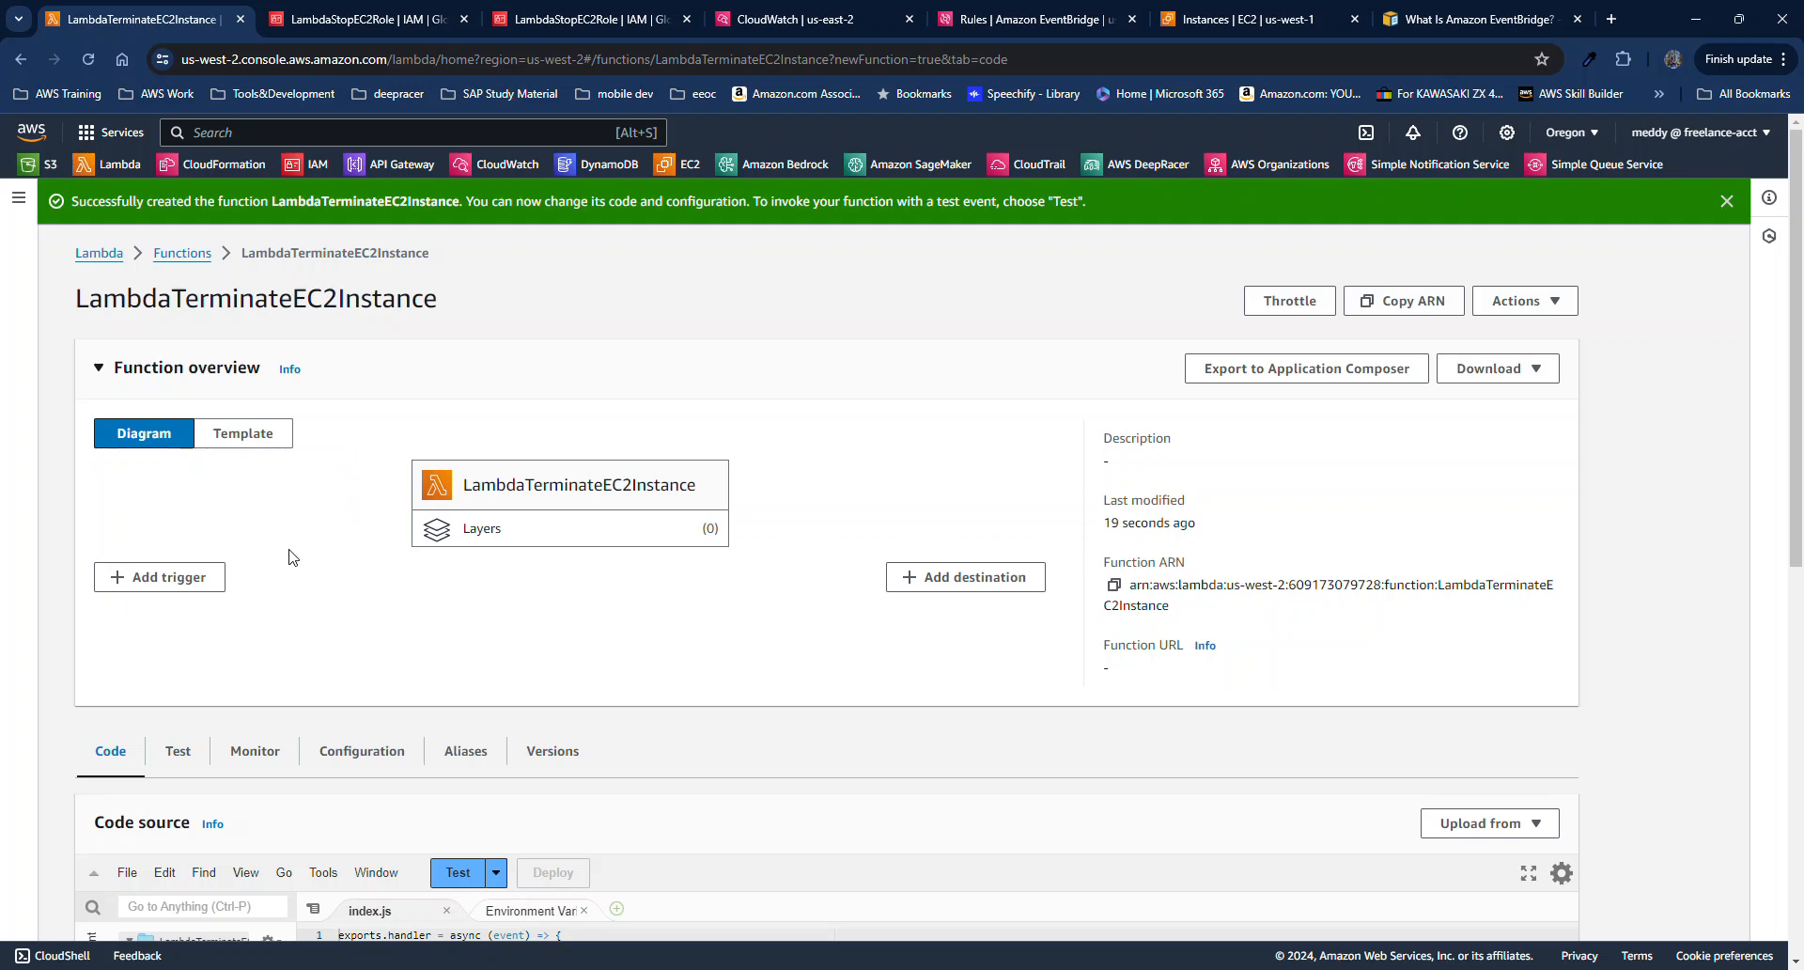
{"action": "scroll", "coordinate": [331, 564], "scroll_direction": "down", "scroll_amount": 1}
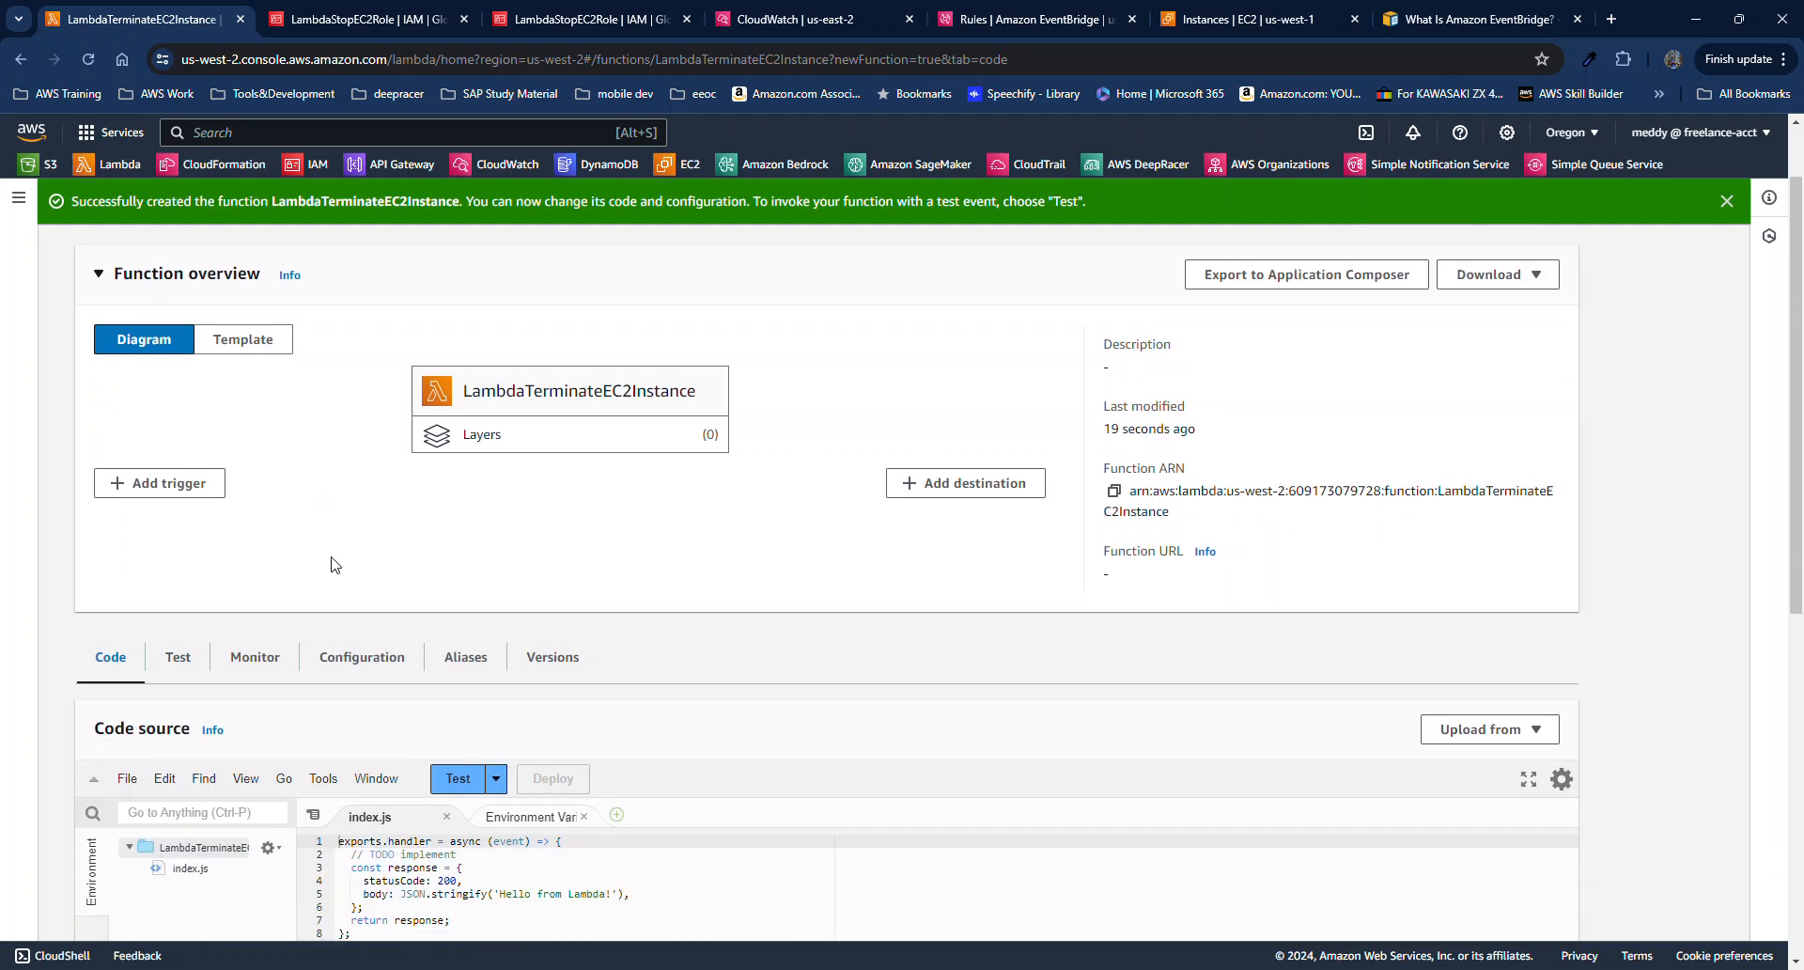
{"action": "scroll", "coordinate": [331, 558], "scroll_direction": "up", "scroll_amount": 1}
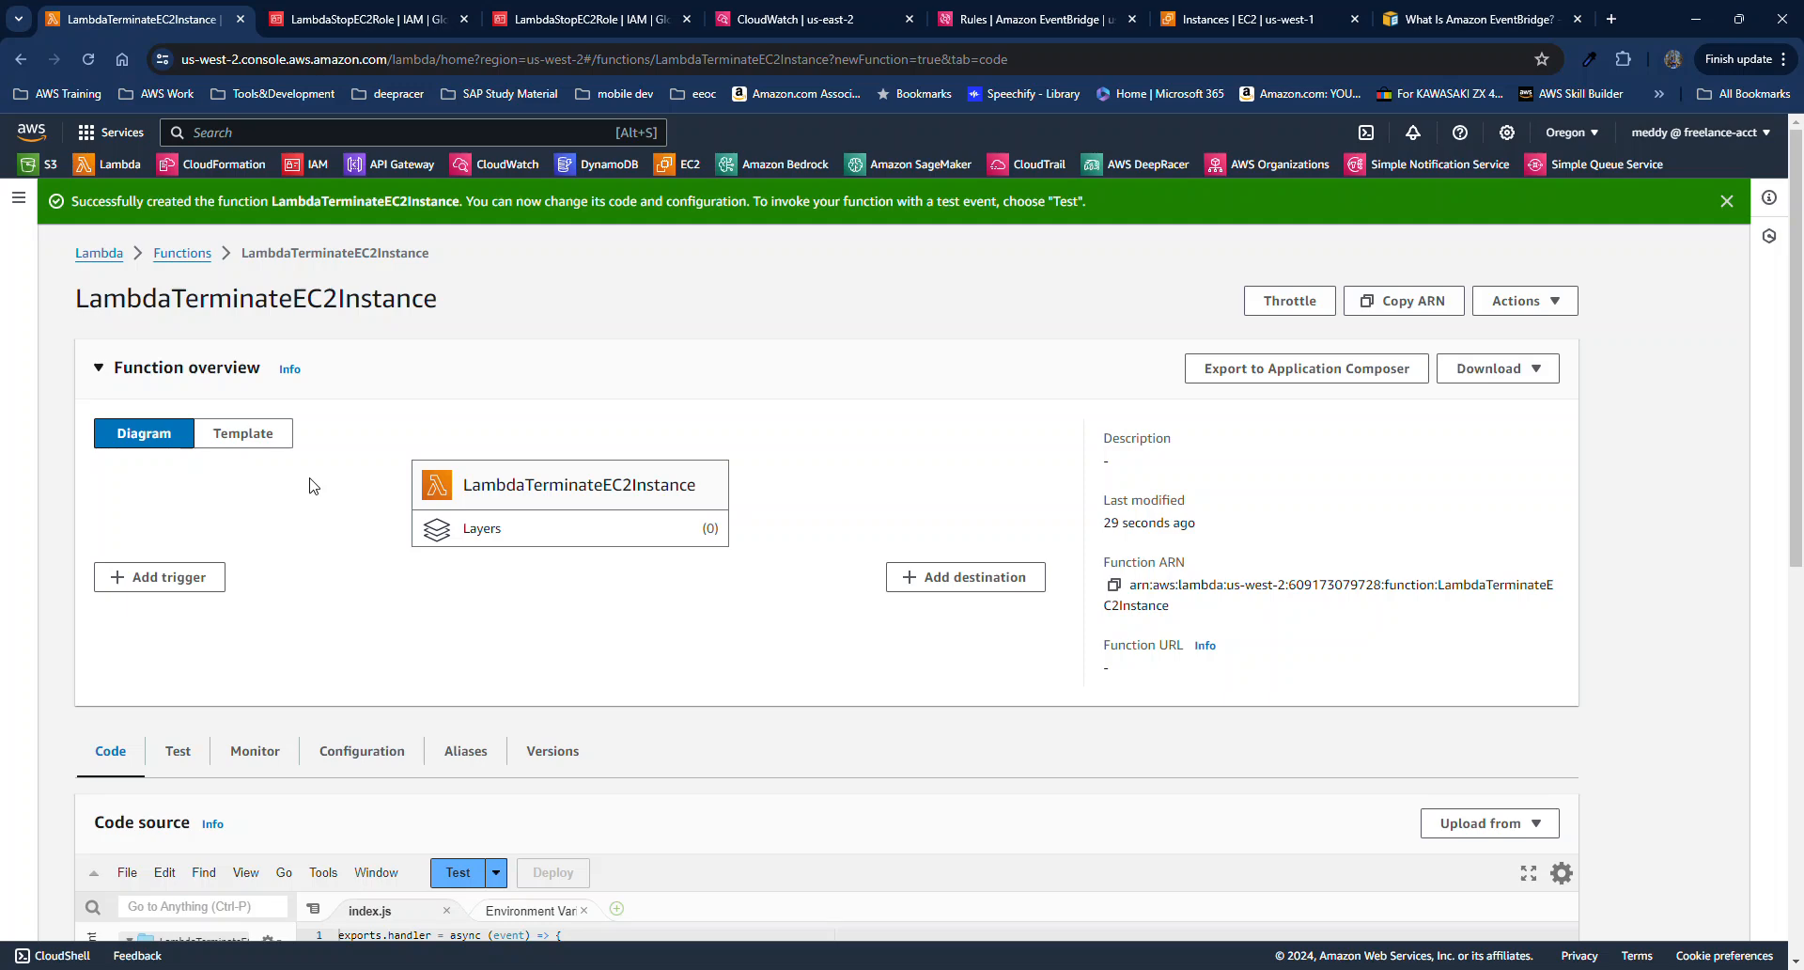
Start creating a new Lambda layer and name it AWS-SDK-V2.
{"action": "left_click", "coordinate": [18, 200]}
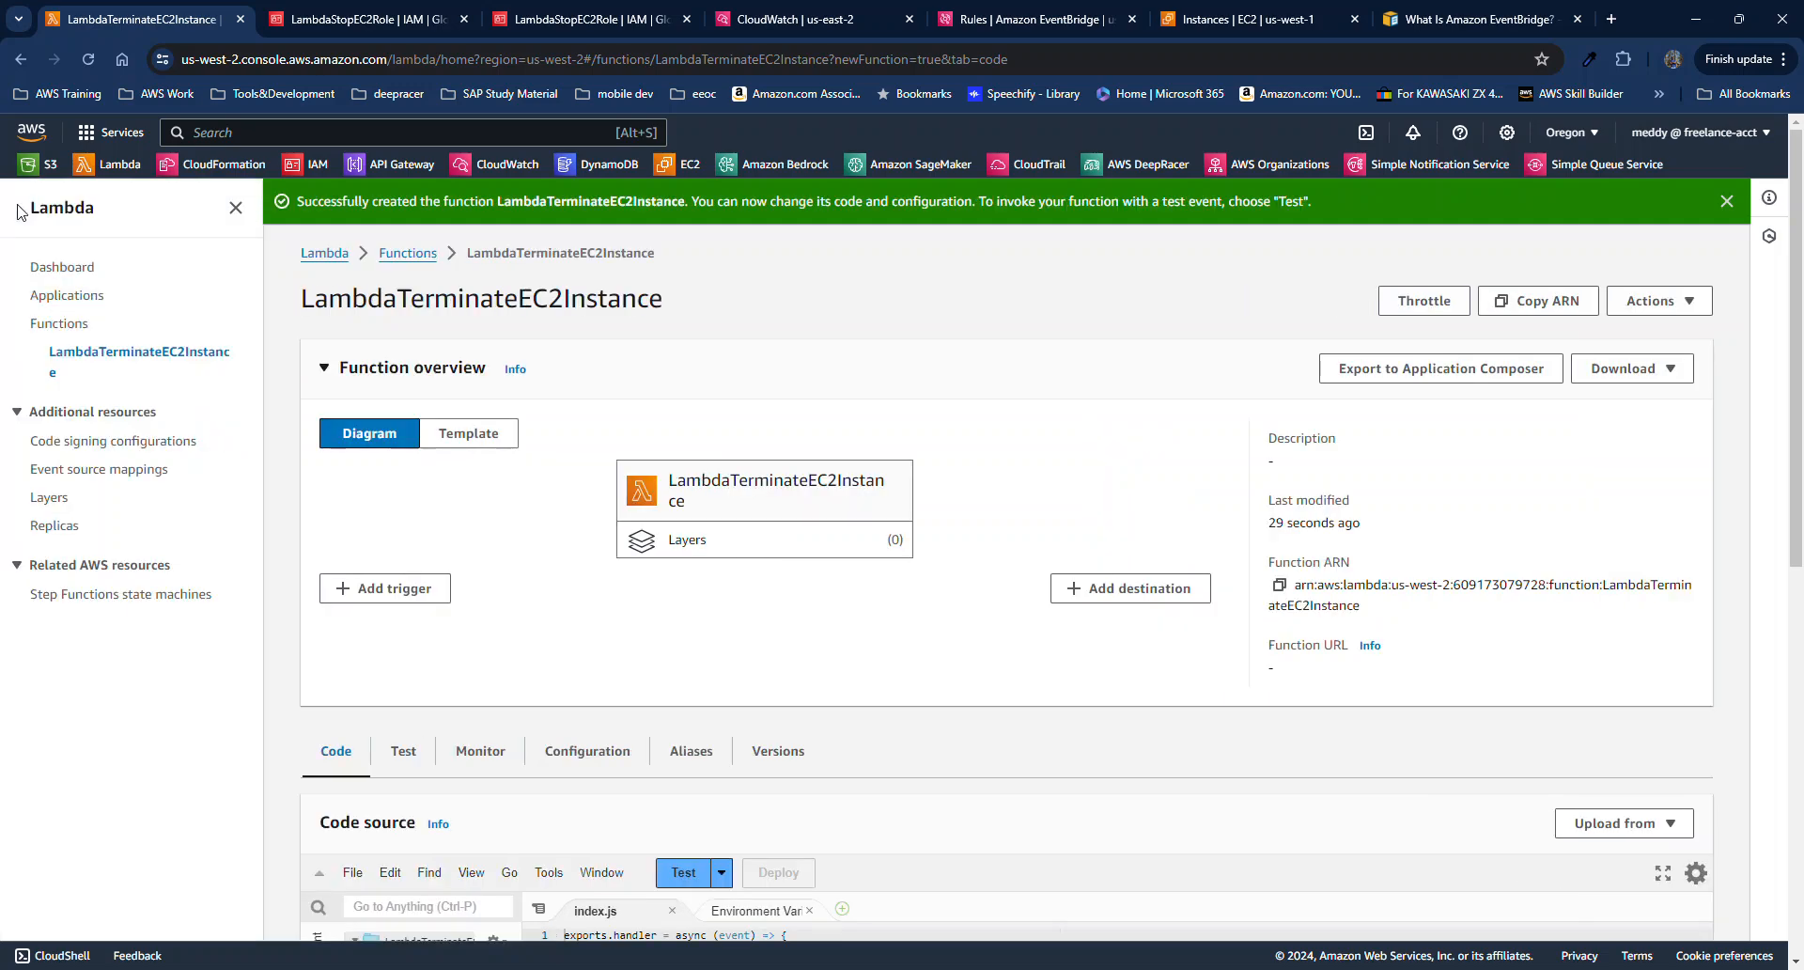
{"action": "left_click", "coordinate": [51, 498]}
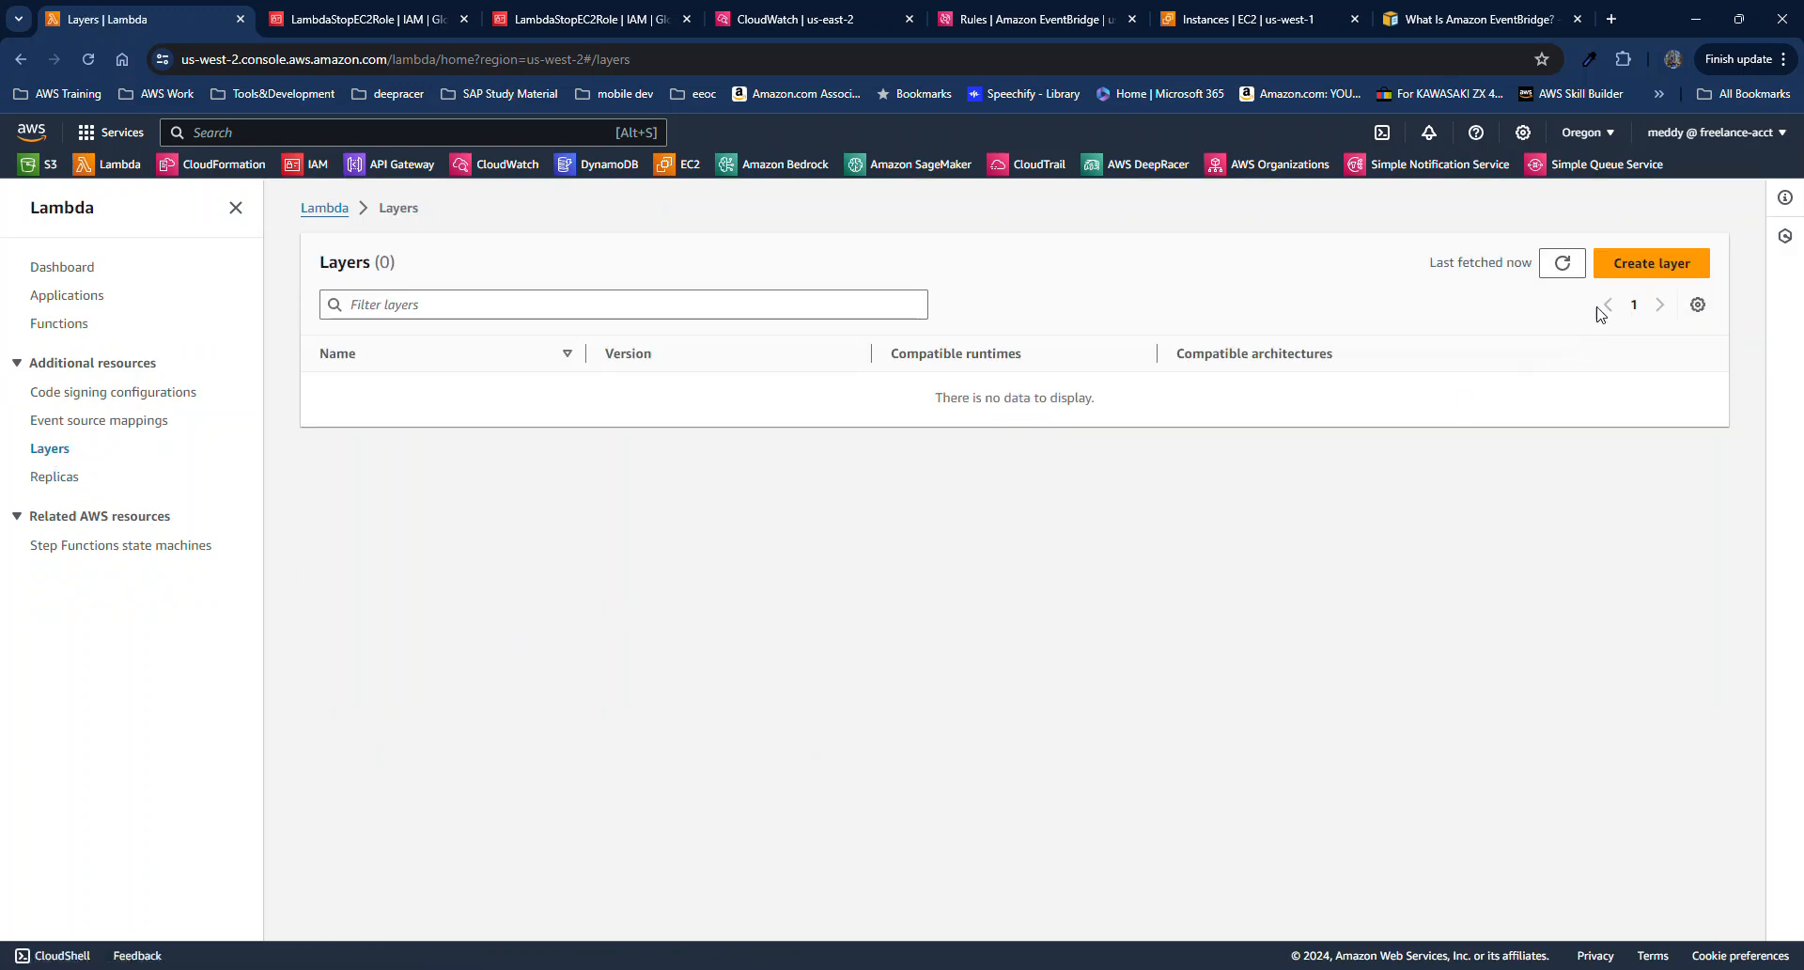
{"action": "left_click", "coordinate": [1640, 263]}
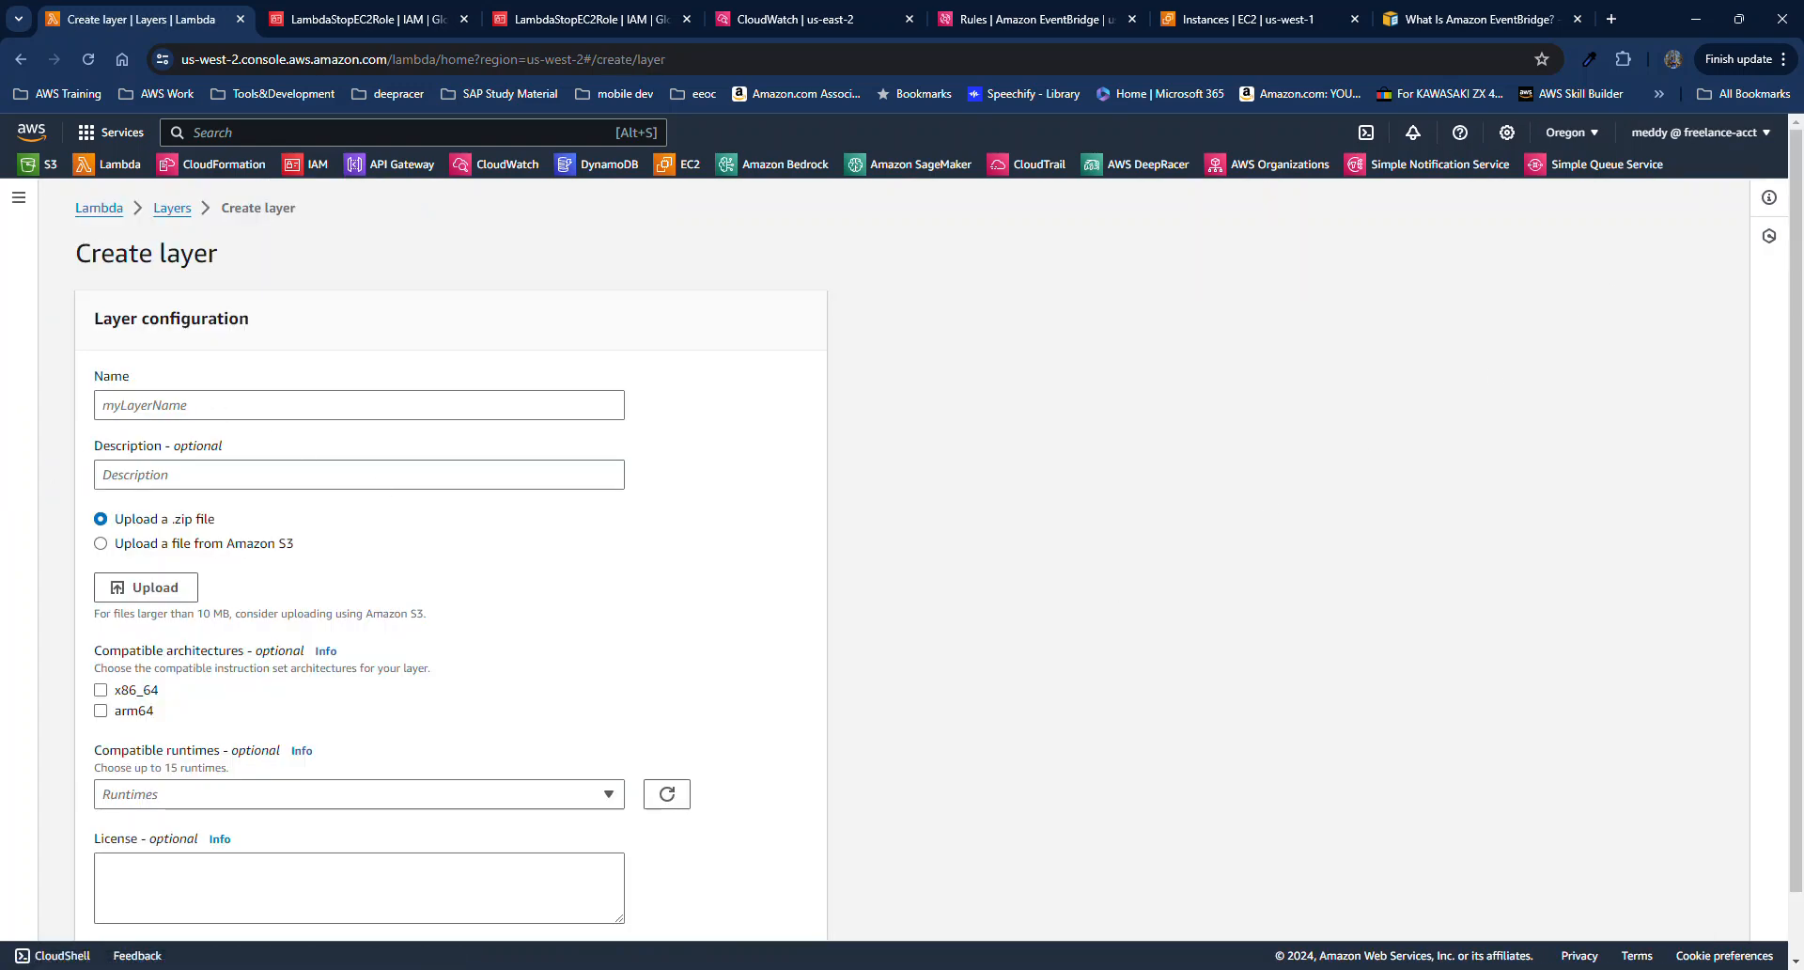
{"action": "left_click", "coordinate": [198, 417]}
{"action": "type", "text": "AWS-SDK-V2"}
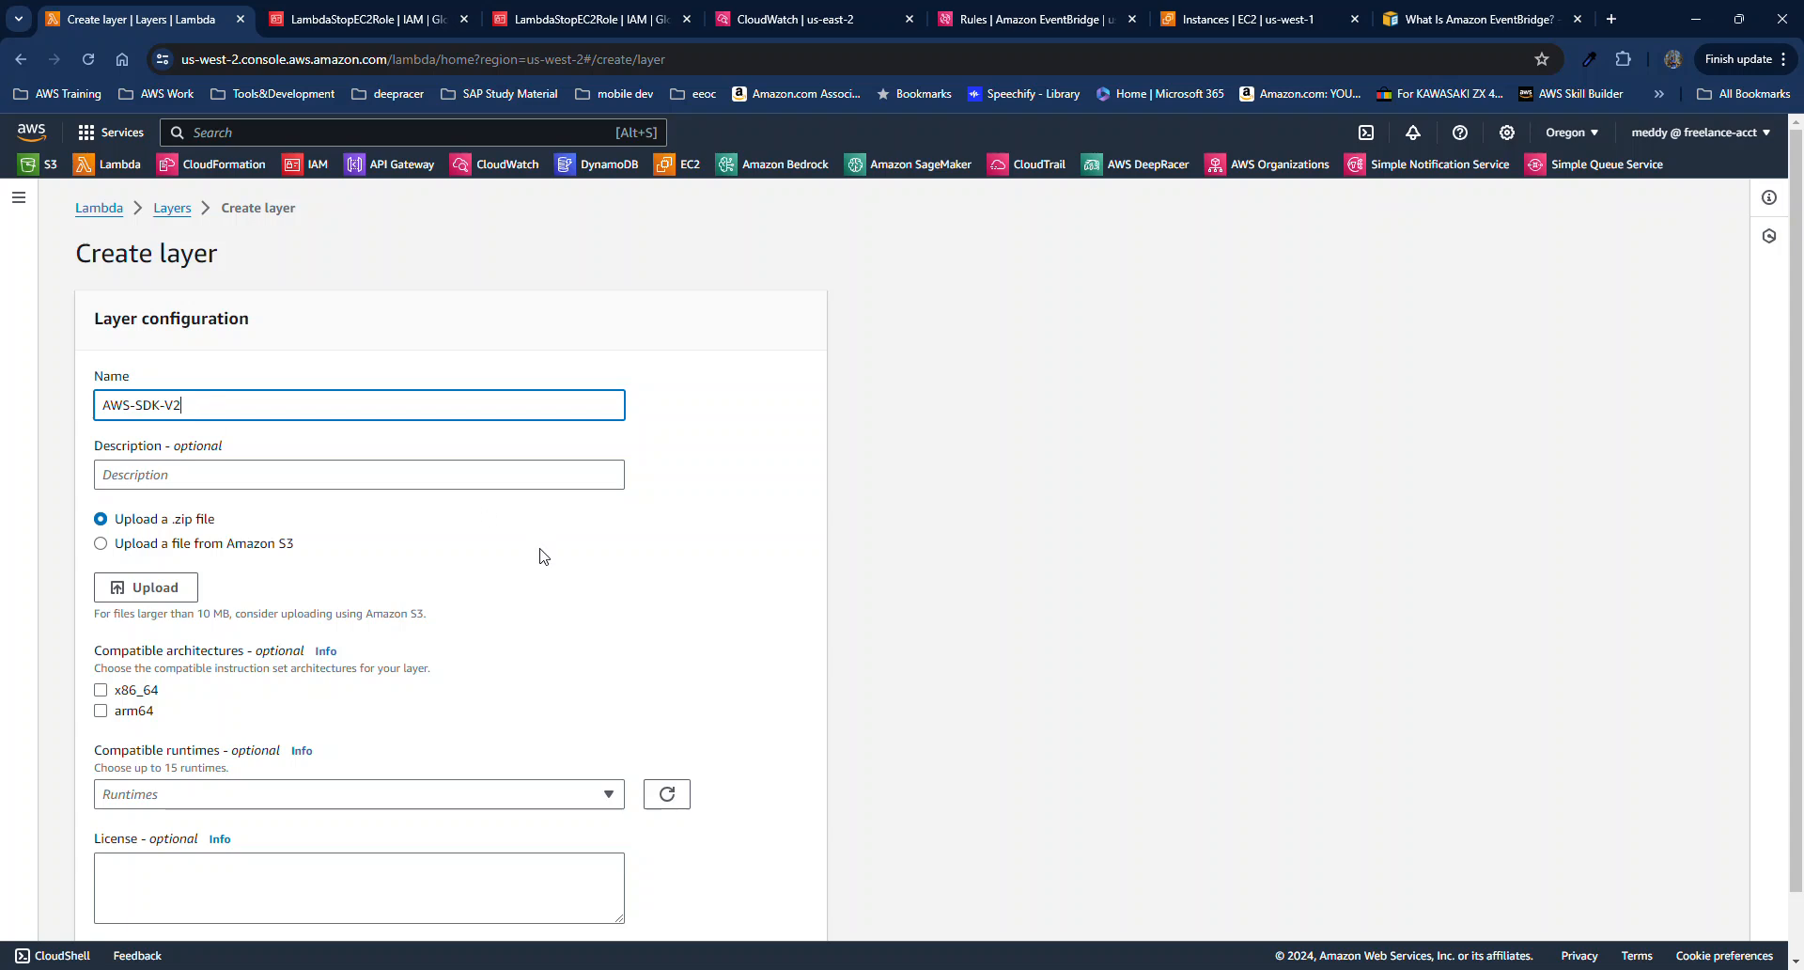
Upload the node_modules zip file from the lambdastopec2 folder as the layer's content.
{"action": "scroll", "coordinate": [326, 620], "scroll_direction": "down", "scroll_amount": 1}
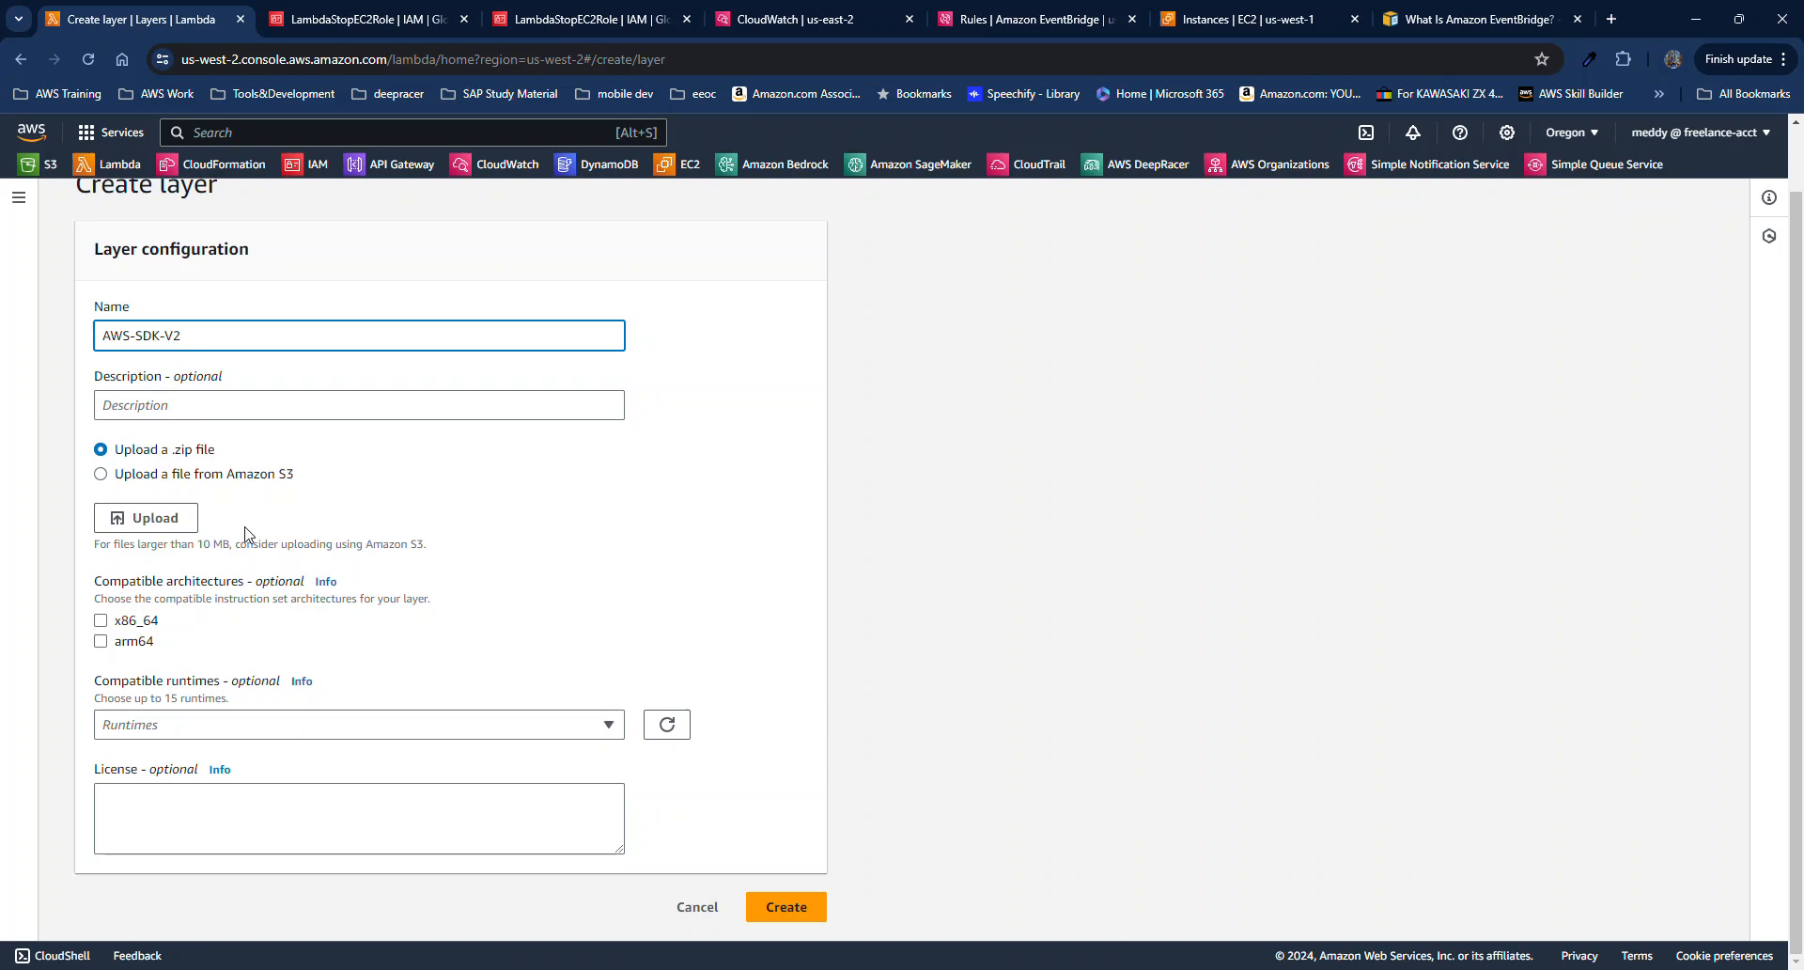
{"action": "left_click", "coordinate": [192, 529]}
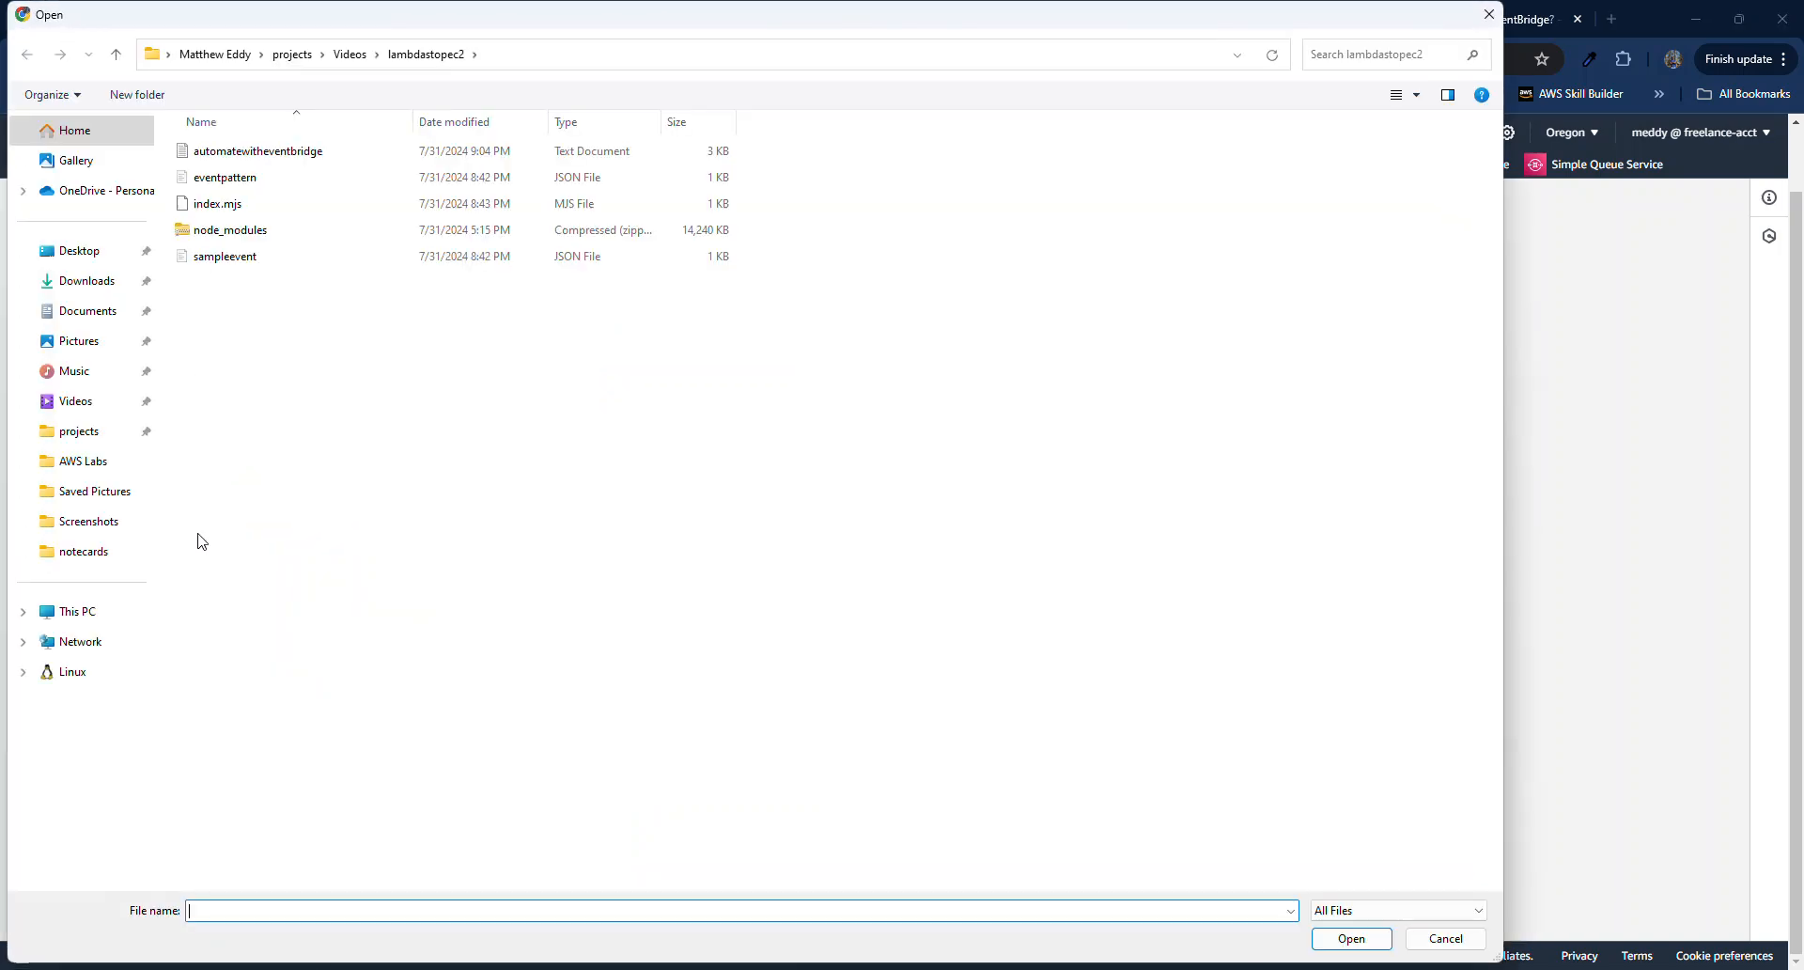
{"action": "left_click", "coordinate": [226, 230]}
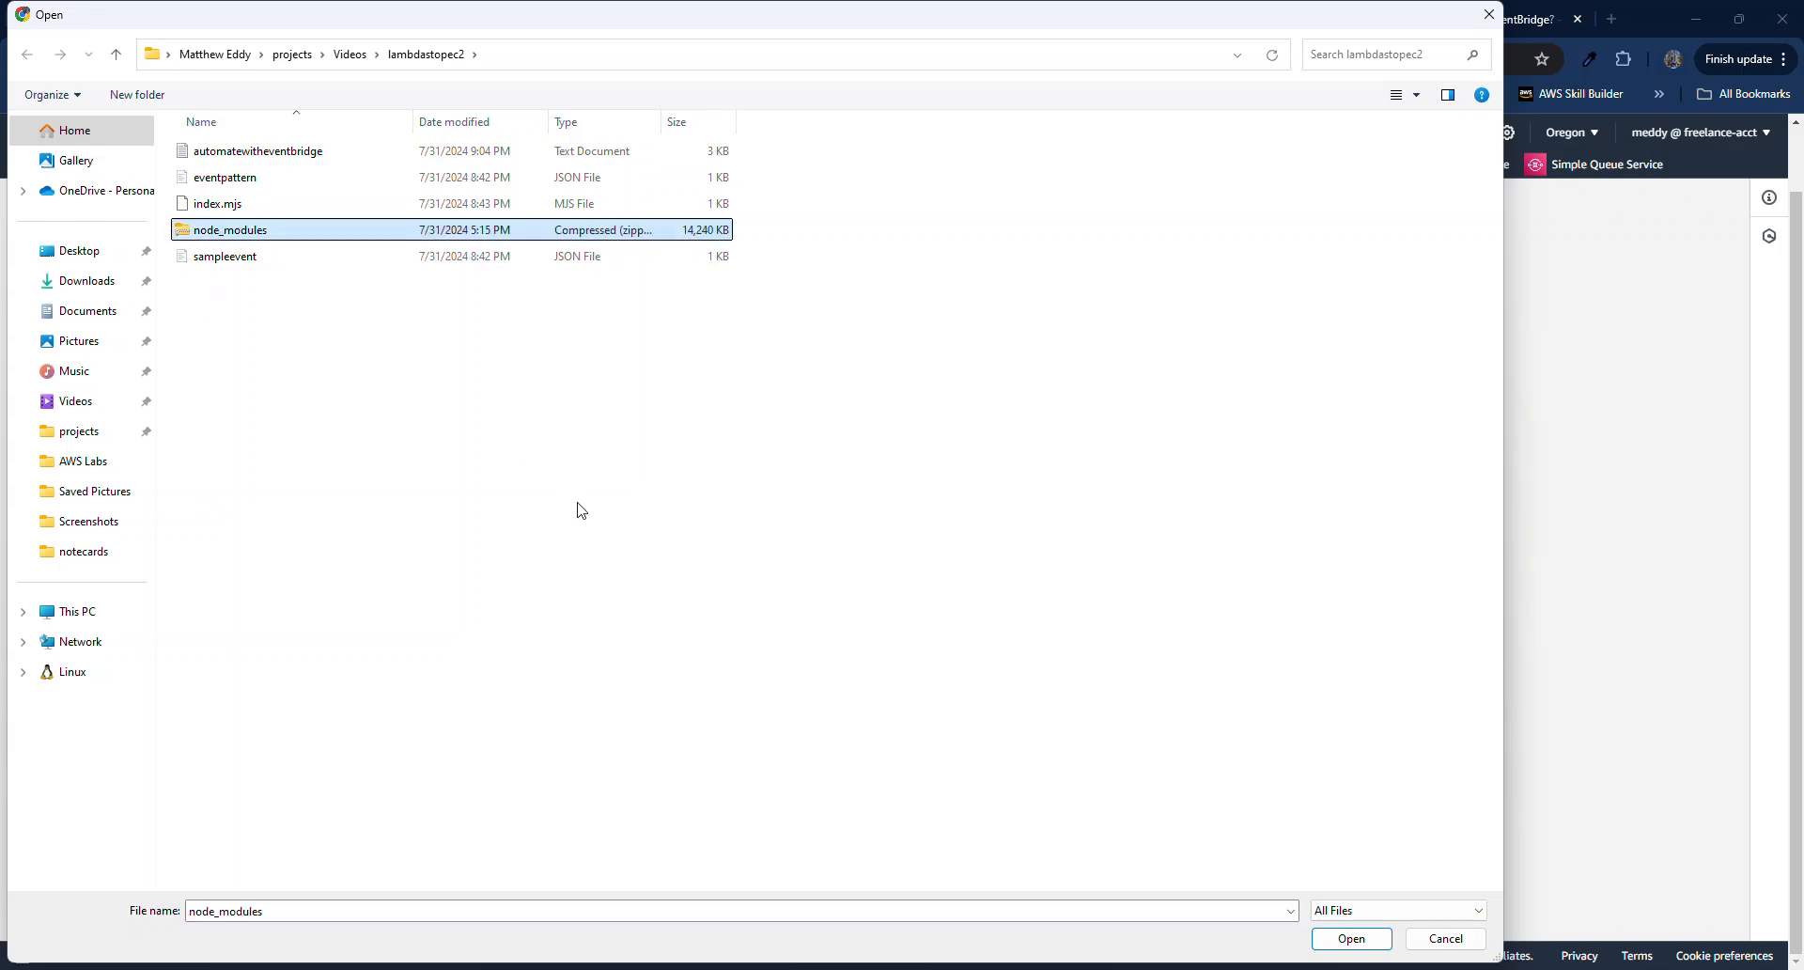
{"action": "left_click", "coordinate": [1352, 939]}
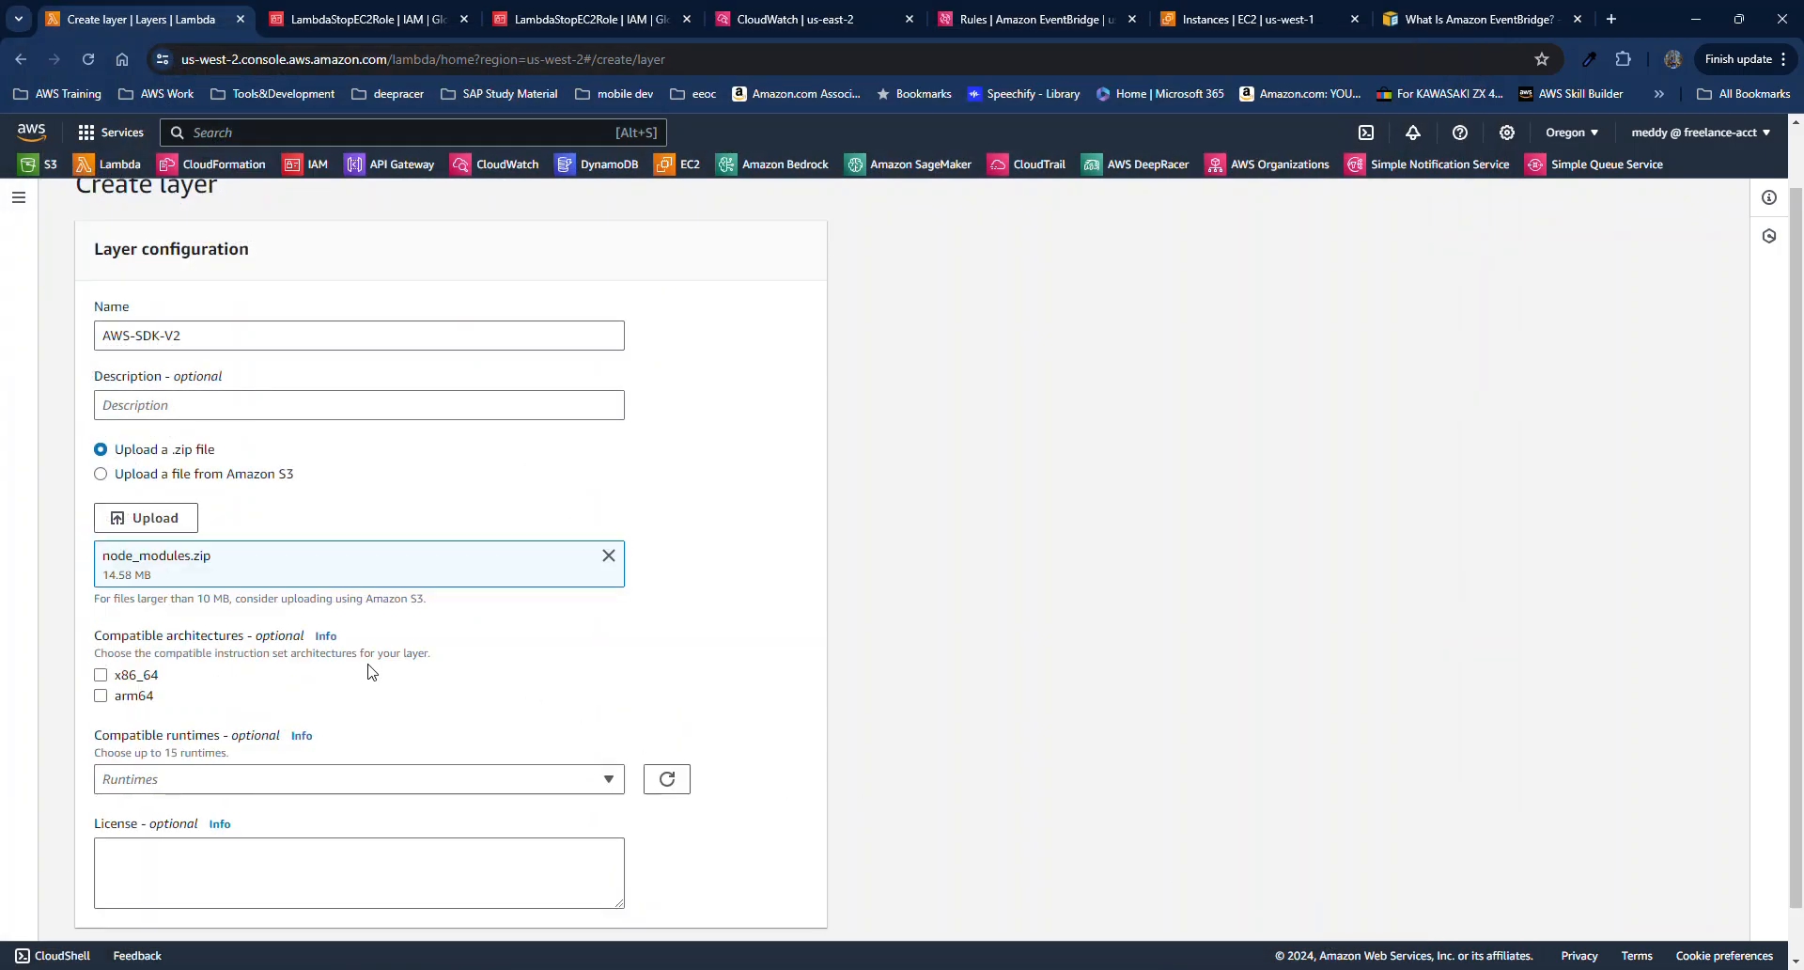
Set the layer's compatible runtime to Node.js 16.x and create the layer.
{"action": "scroll", "coordinate": [188, 667], "scroll_direction": "down", "scroll_amount": 1}
{"action": "left_click", "coordinate": [215, 721]}
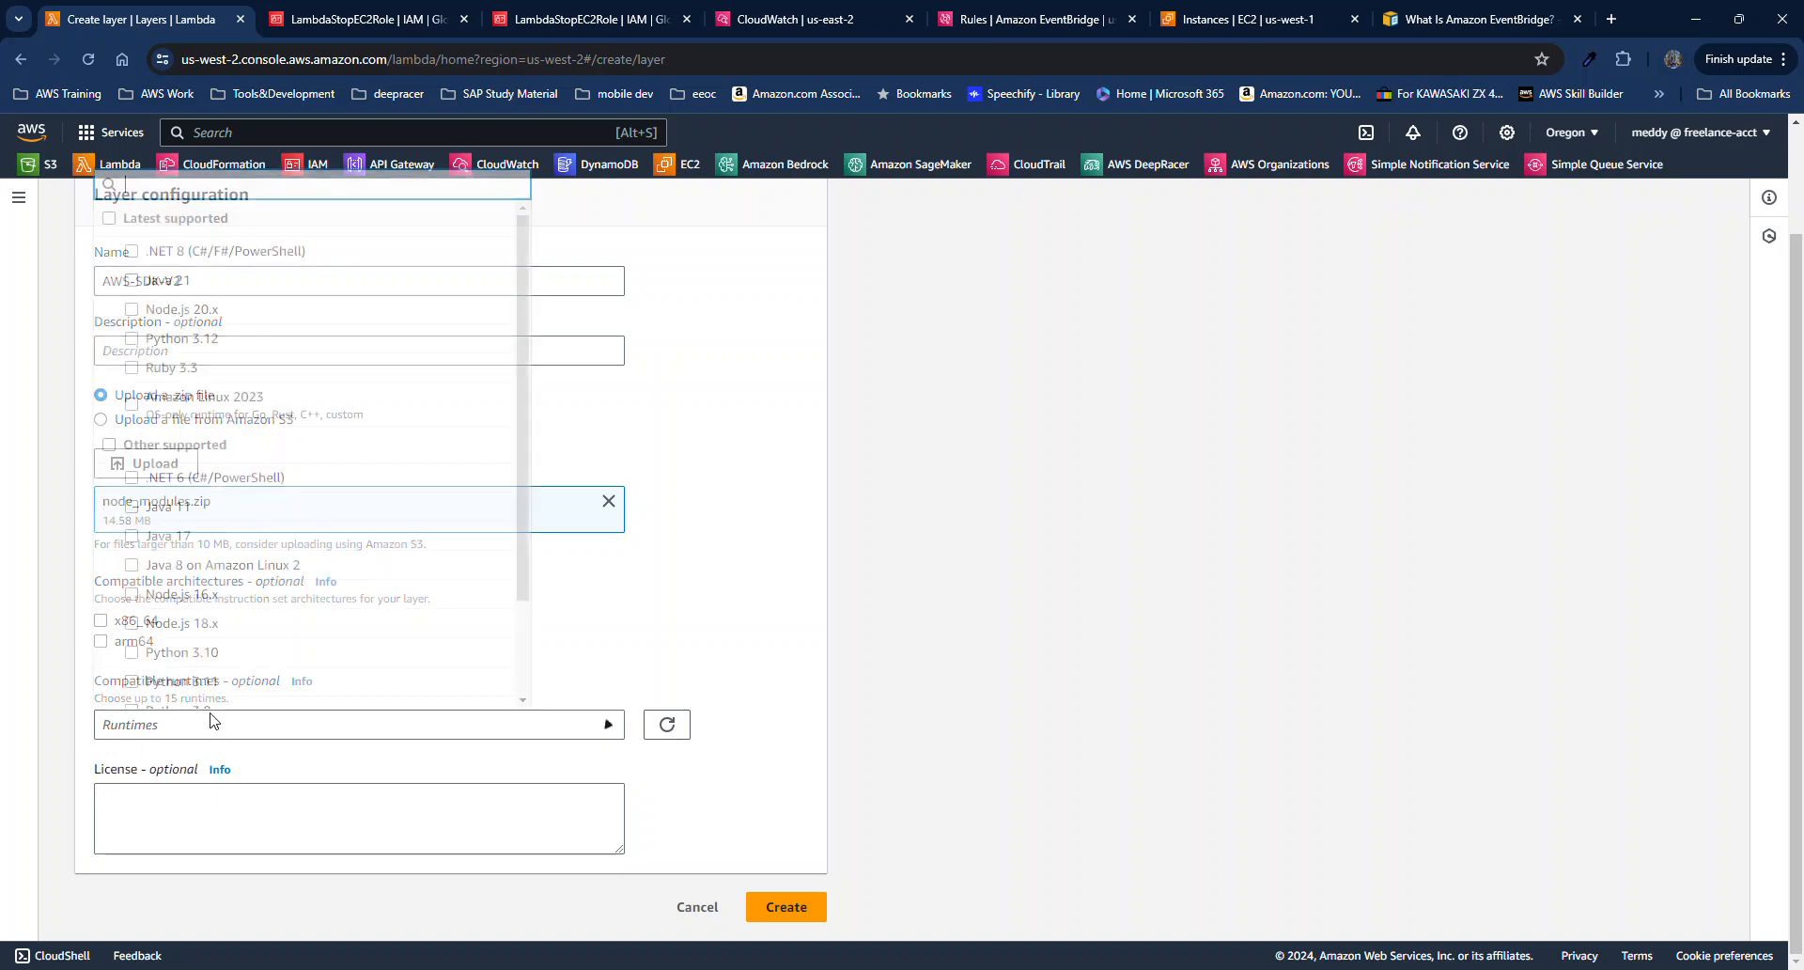
{"action": "left_click", "coordinate": [215, 601]}
{"action": "left_click", "coordinate": [636, 652]}
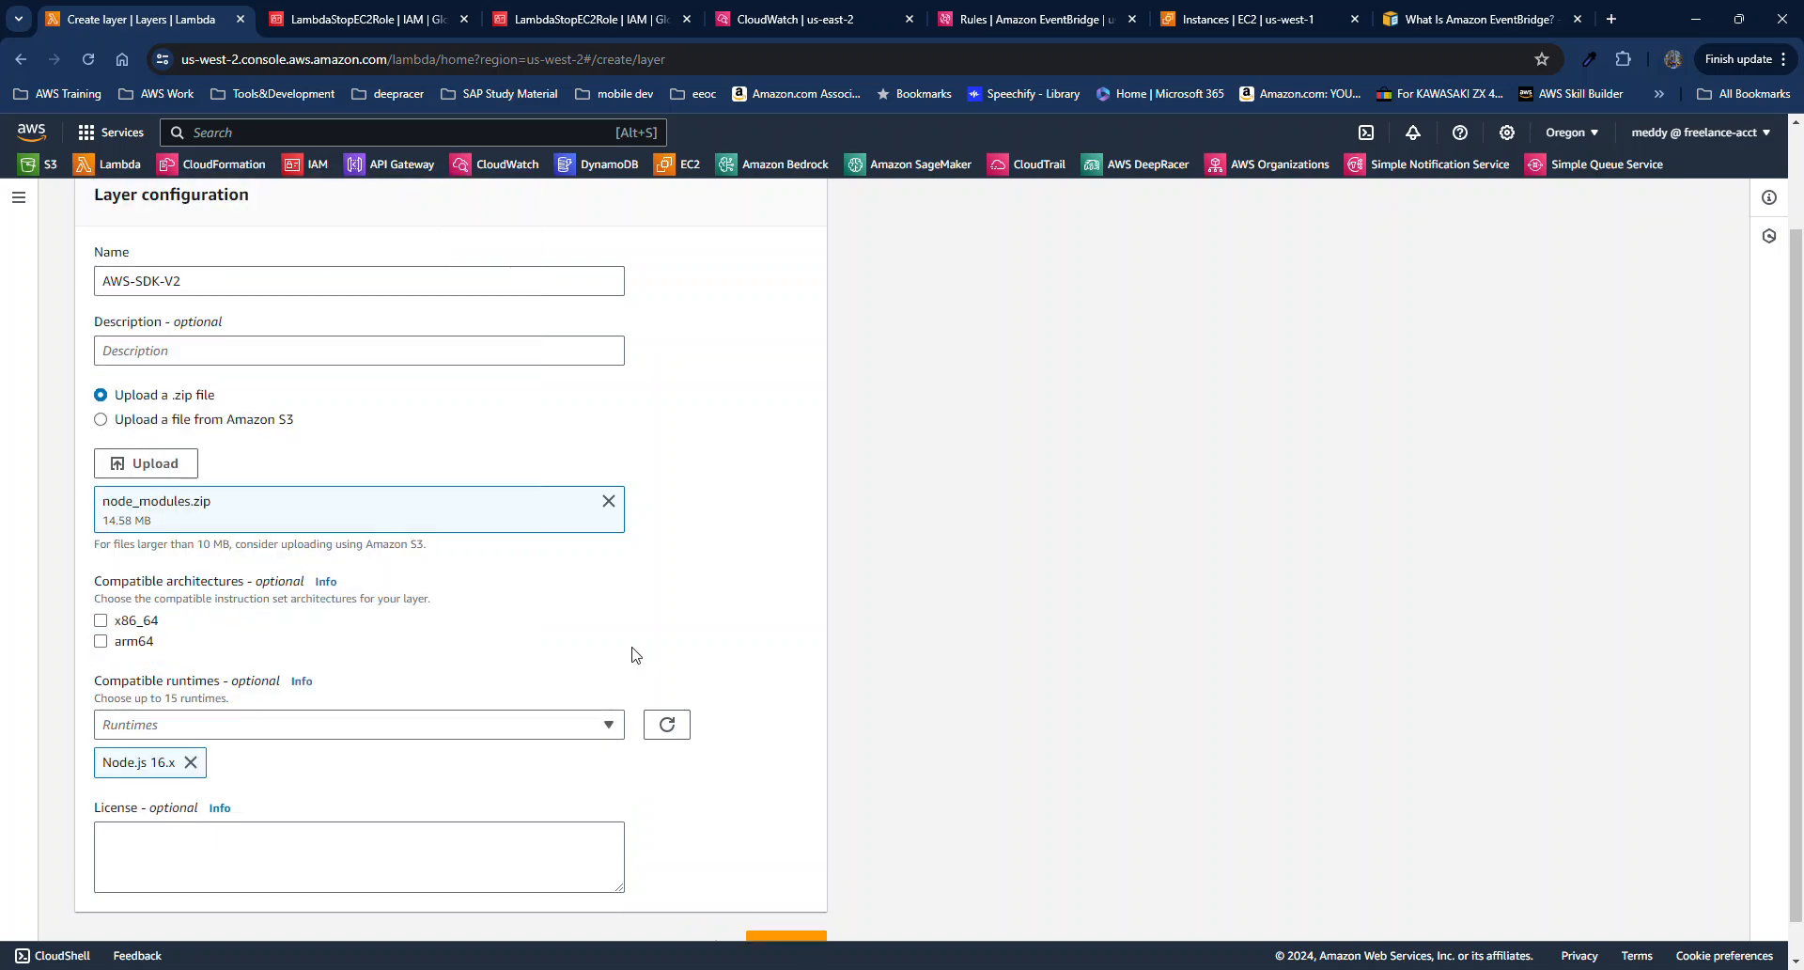
{"action": "scroll", "coordinate": [632, 655], "scroll_direction": "down", "scroll_amount": 1}
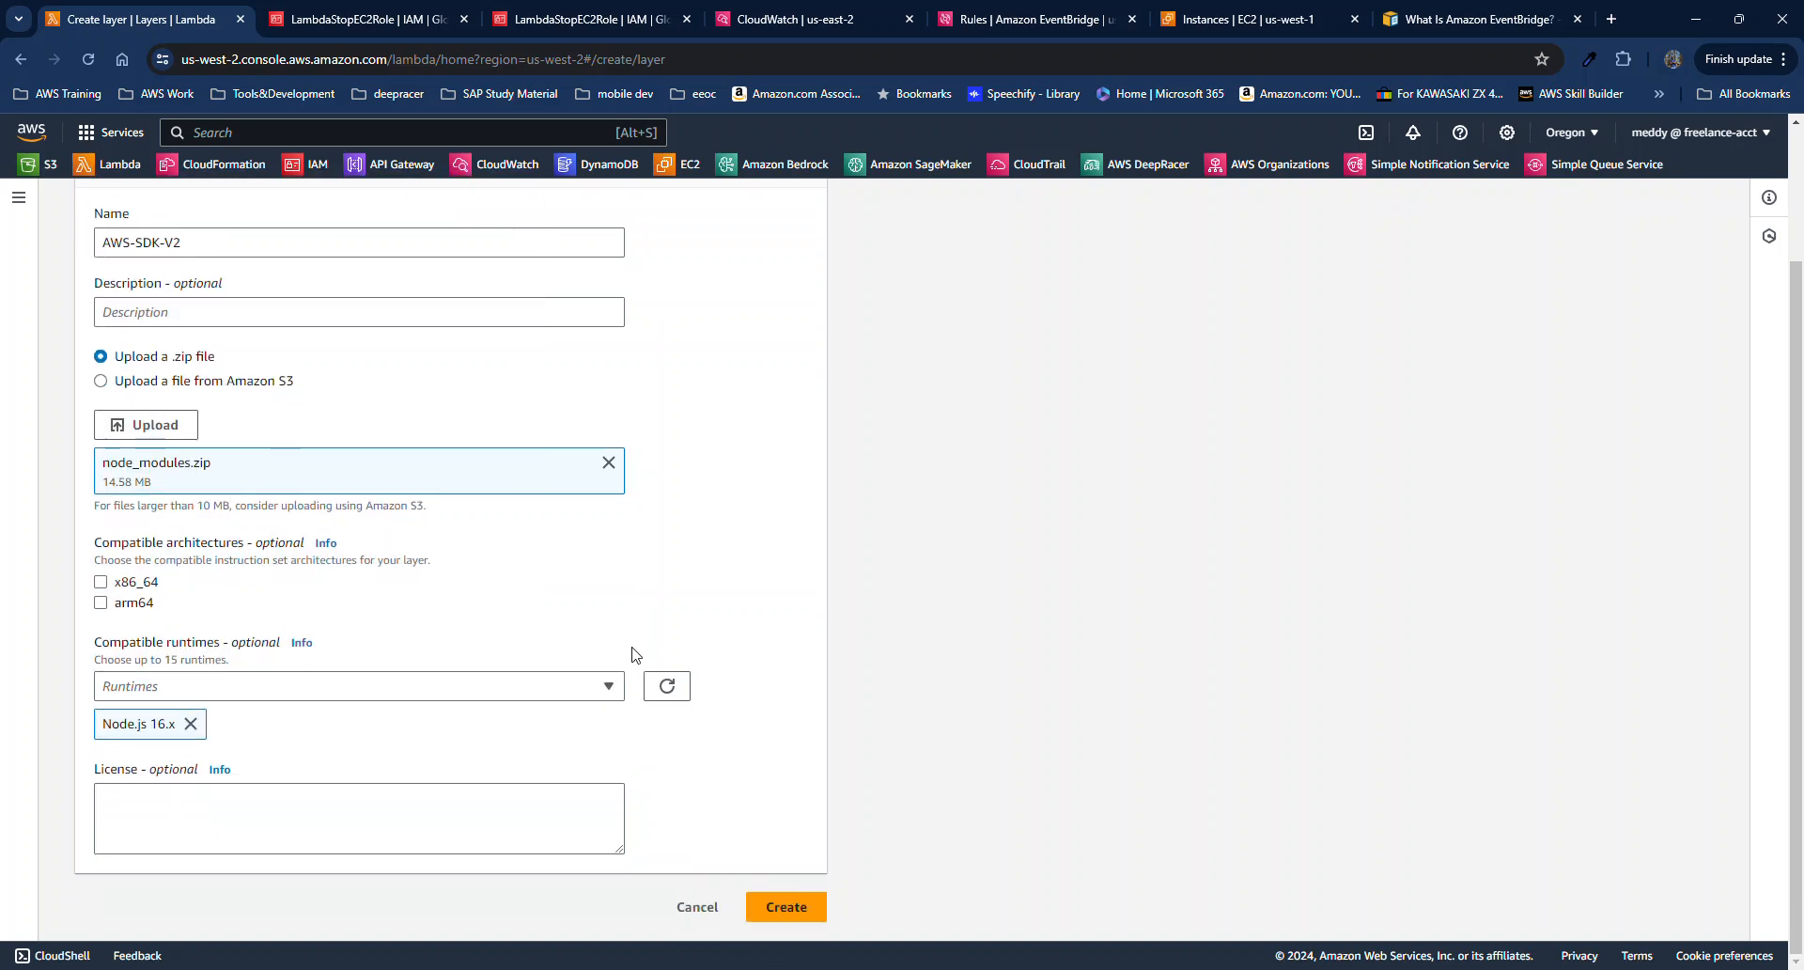
{"action": "left_click", "coordinate": [810, 908]}
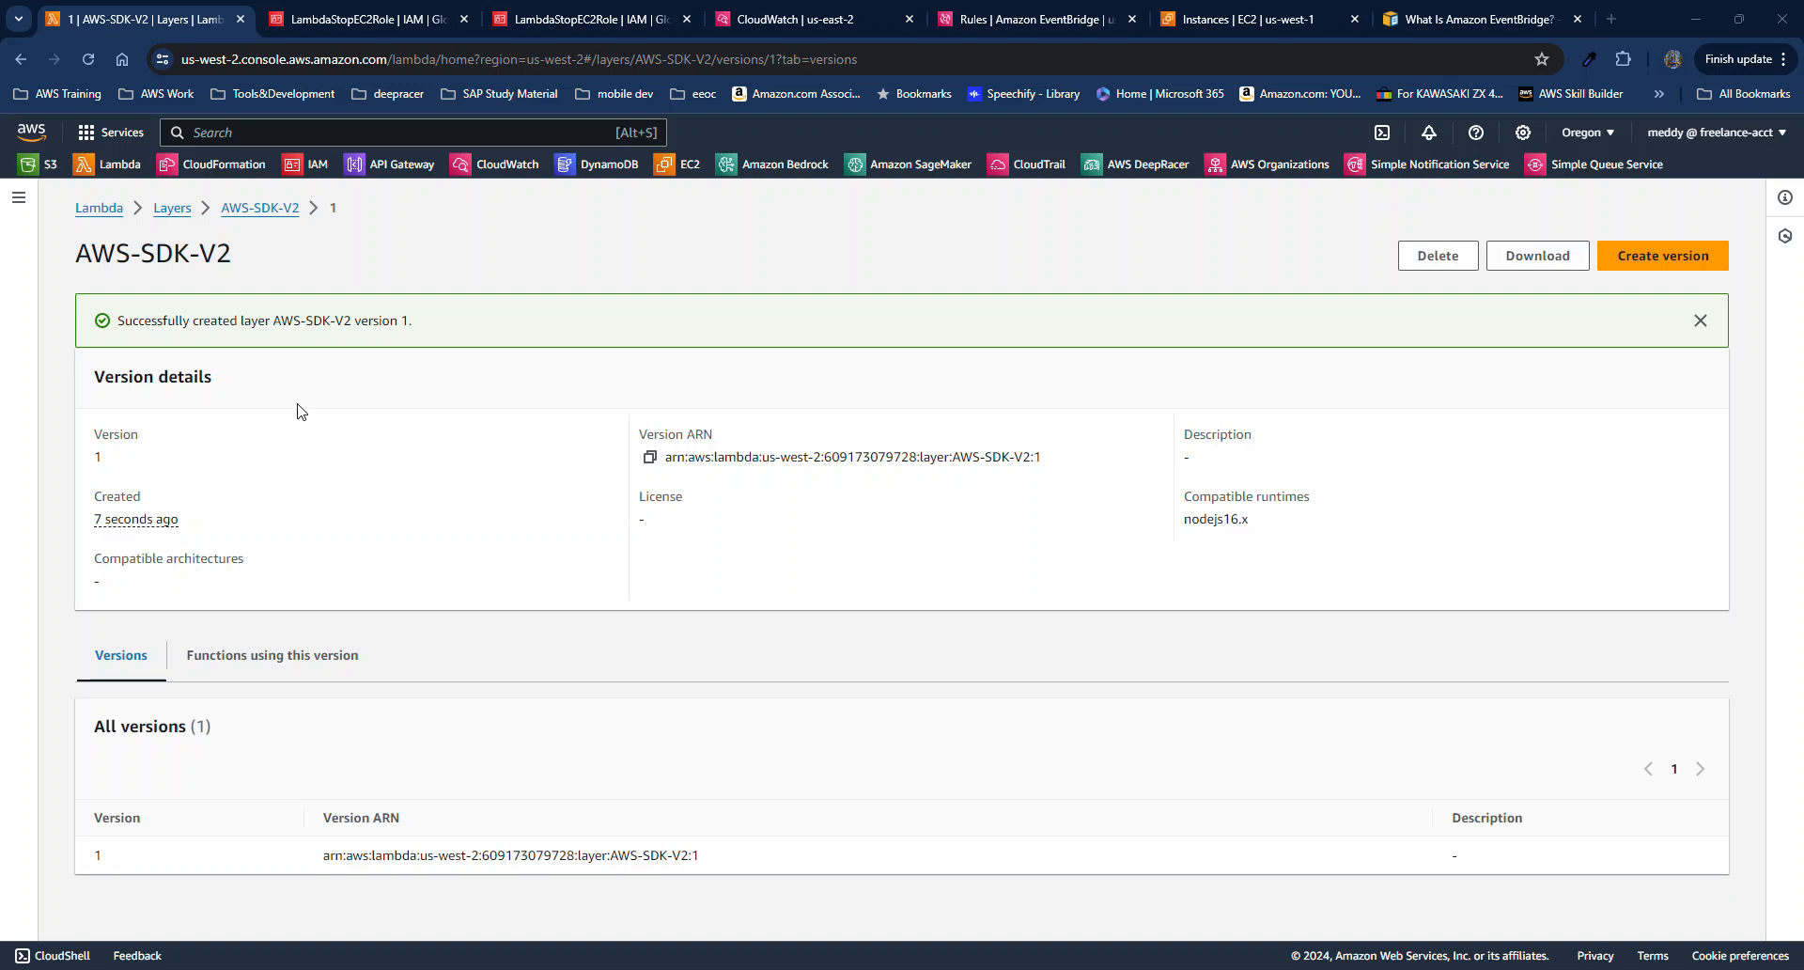
Open the LambdaTerminateEC2Instance function from the functions list and go to its Layers section.
{"action": "left_click", "coordinate": [111, 213]}
{"action": "left_click", "coordinate": [62, 324]}
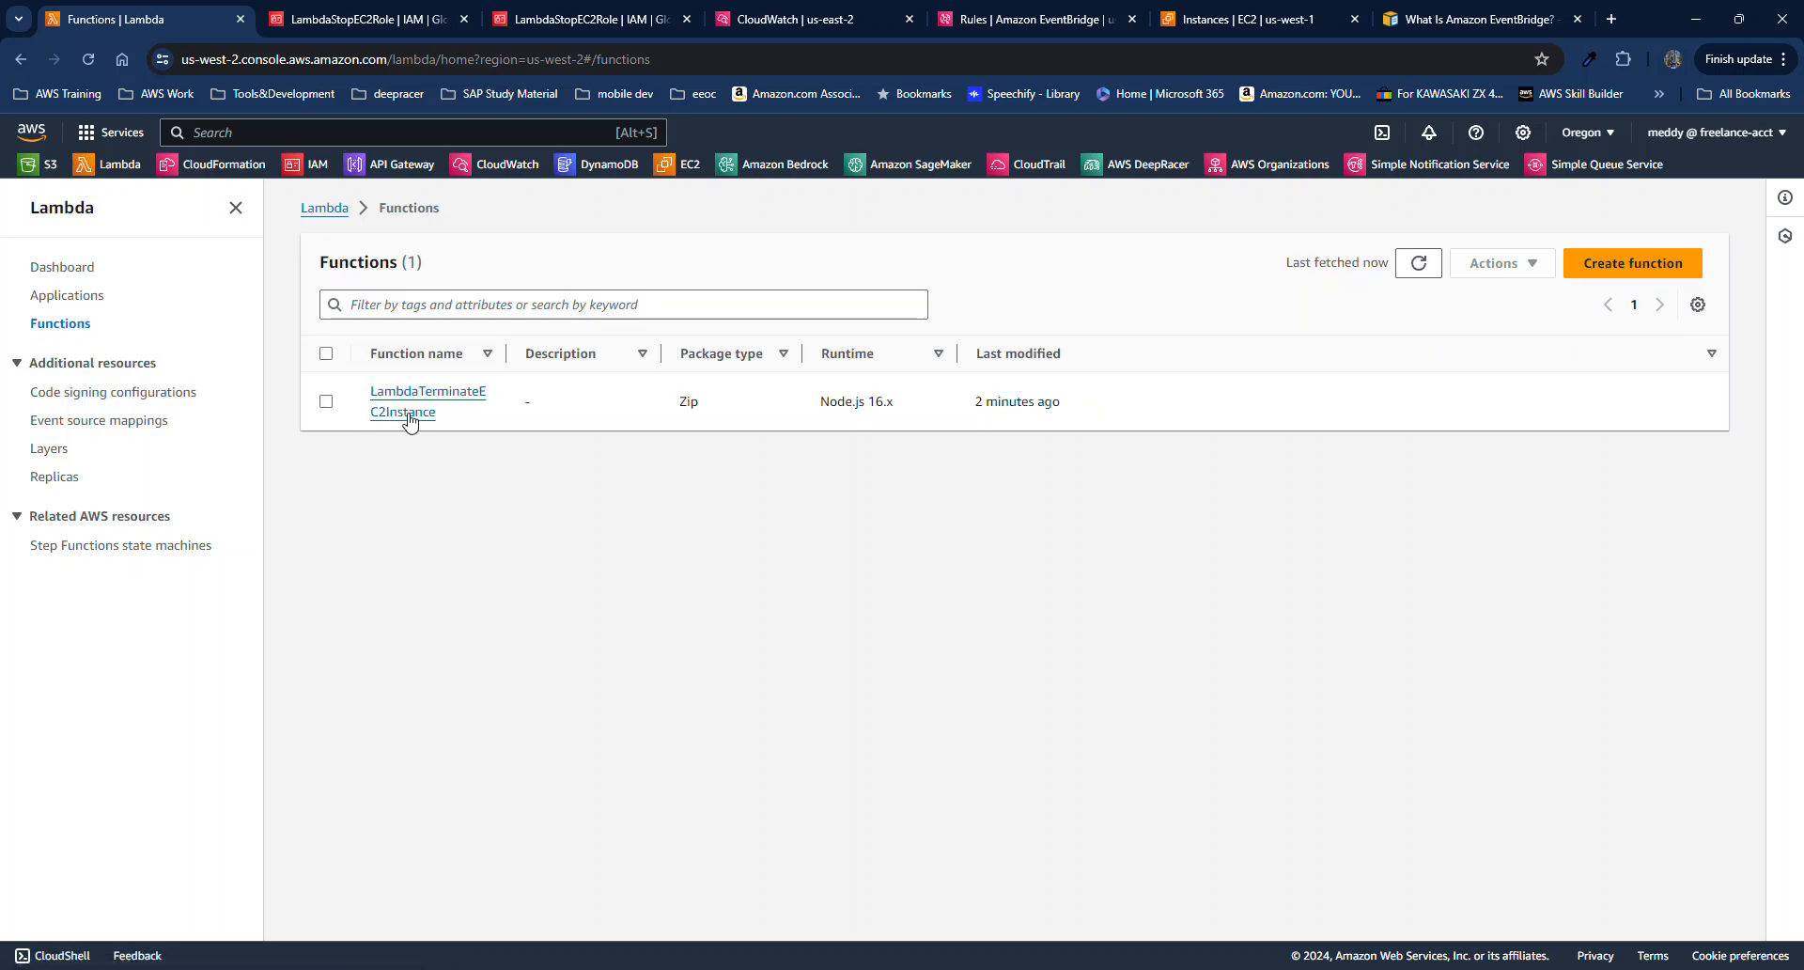
{"action": "left_click", "coordinate": [406, 412]}
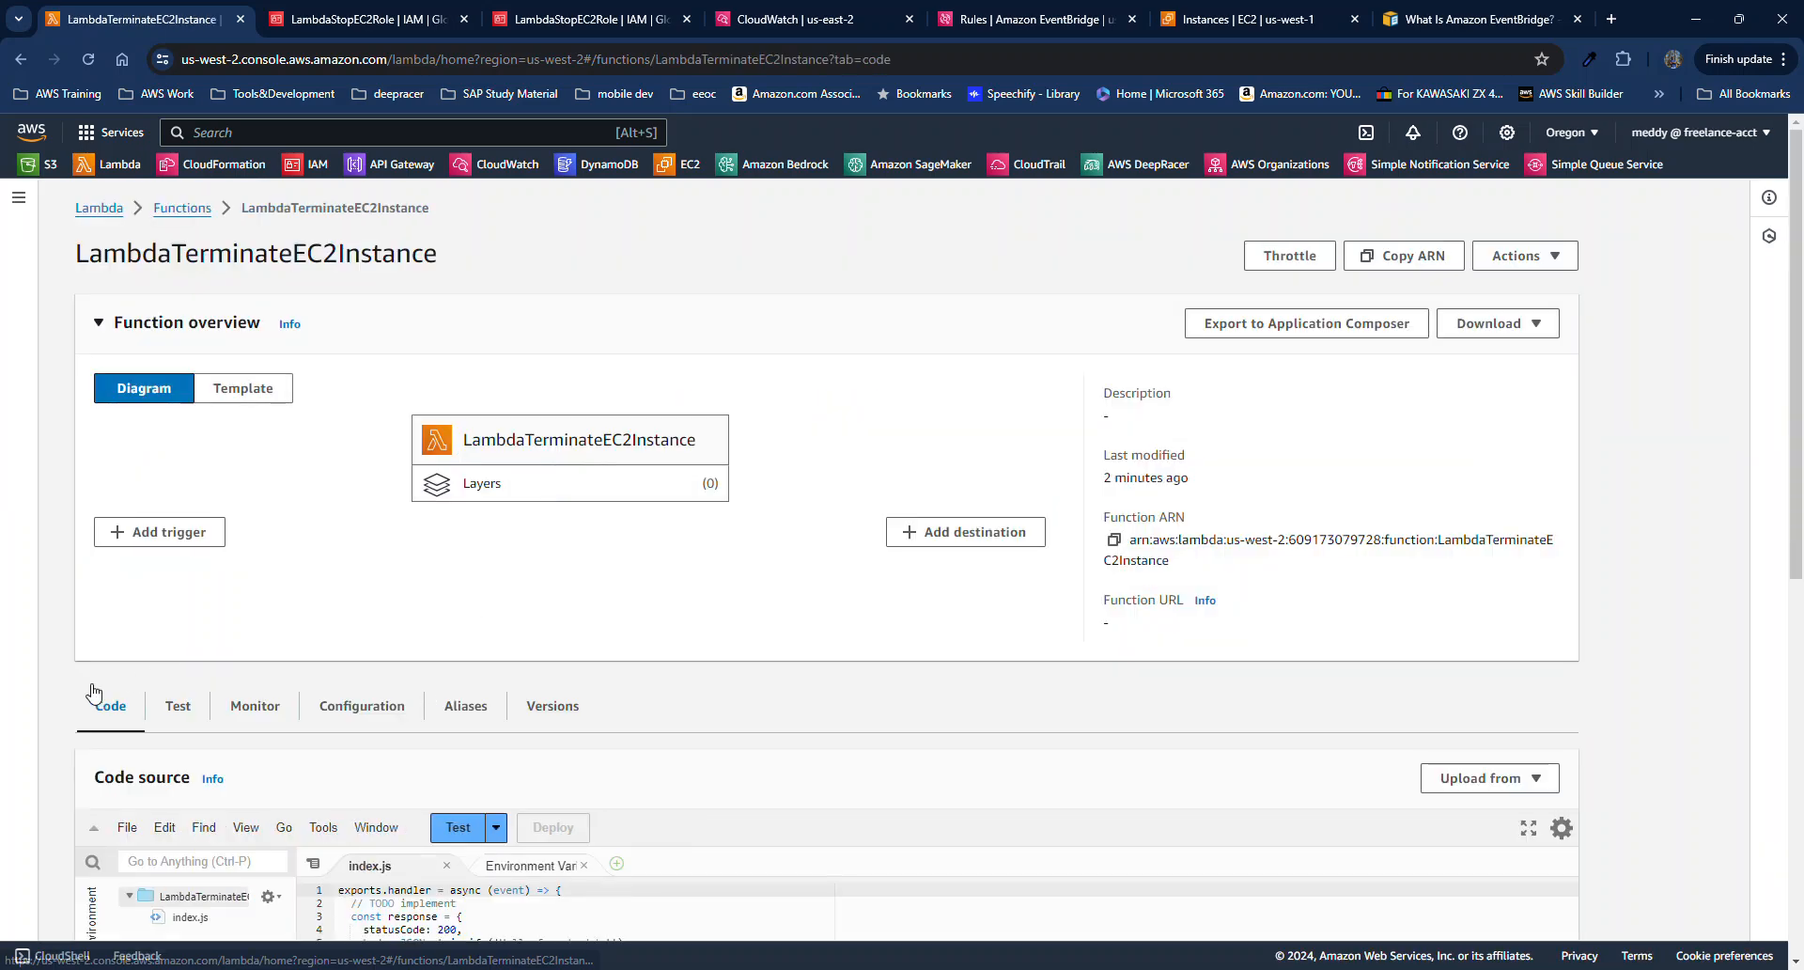
{"action": "scroll", "coordinate": [94, 692], "scroll_direction": "down", "scroll_amount": 5}
{"action": "scroll", "coordinate": [85, 694], "scroll_direction": "down", "scroll_amount": 3}
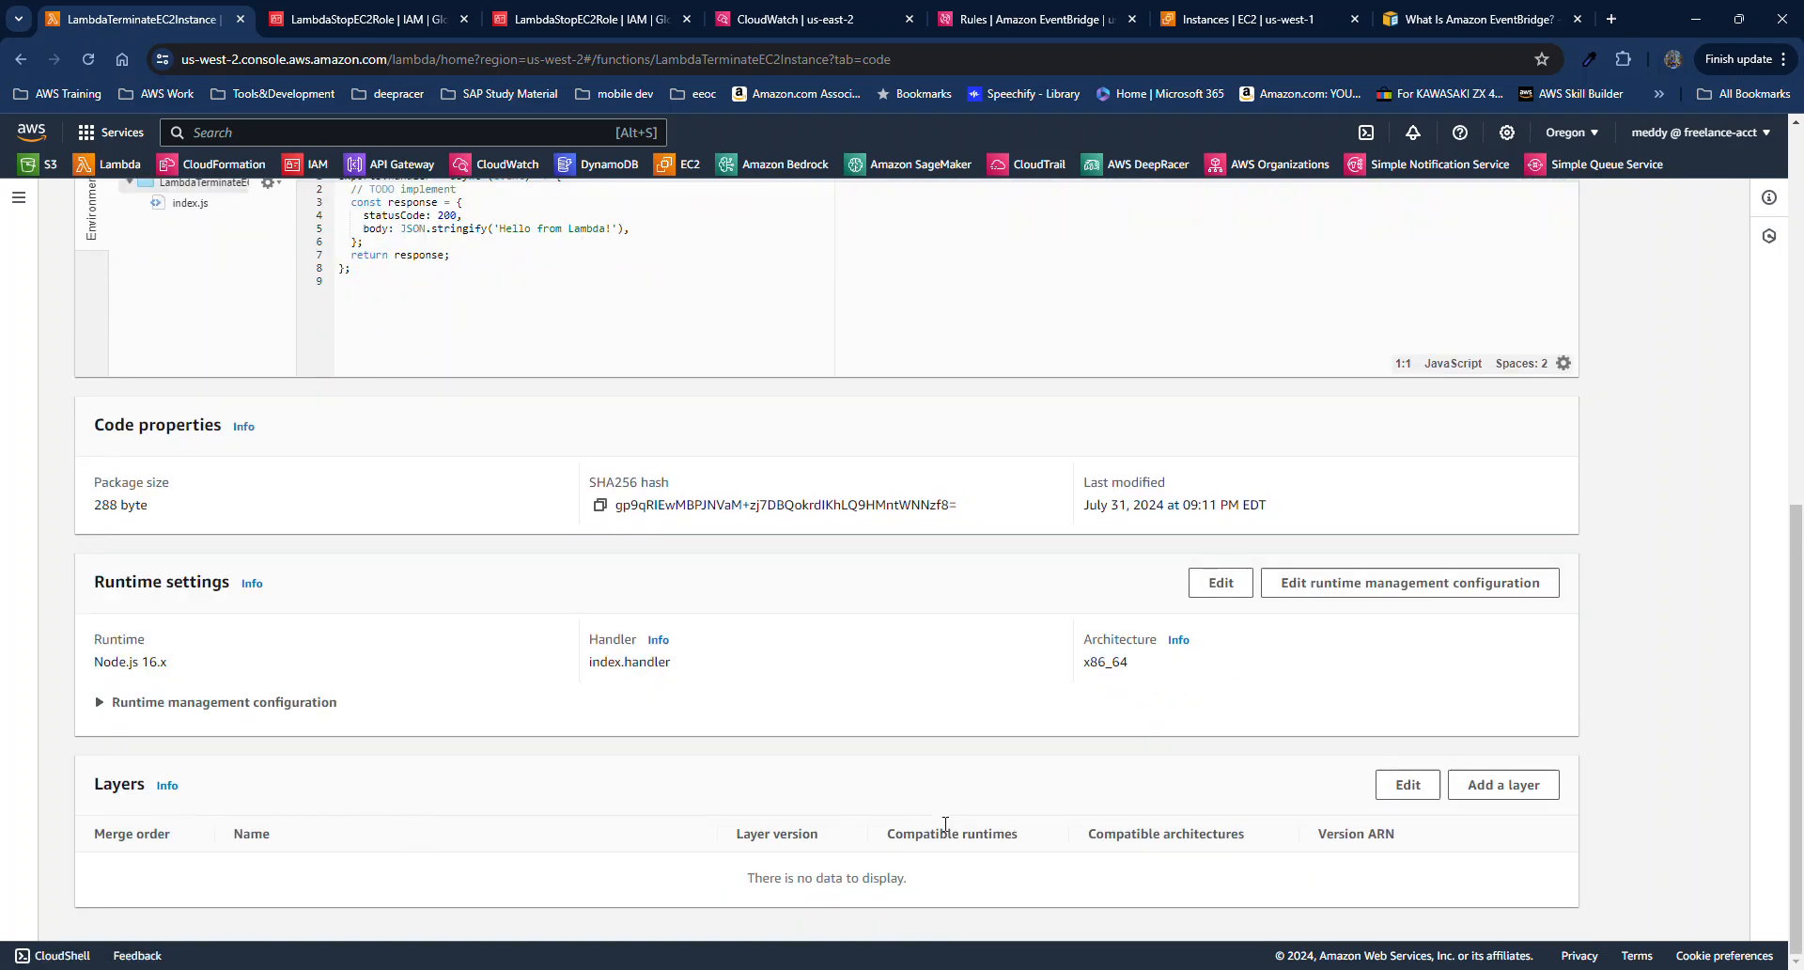
Add version 1 of the custom layer AWS-SDK-V2 to the LambdaTerminateEC2Instance function.
{"action": "left_click", "coordinate": [1479, 794]}
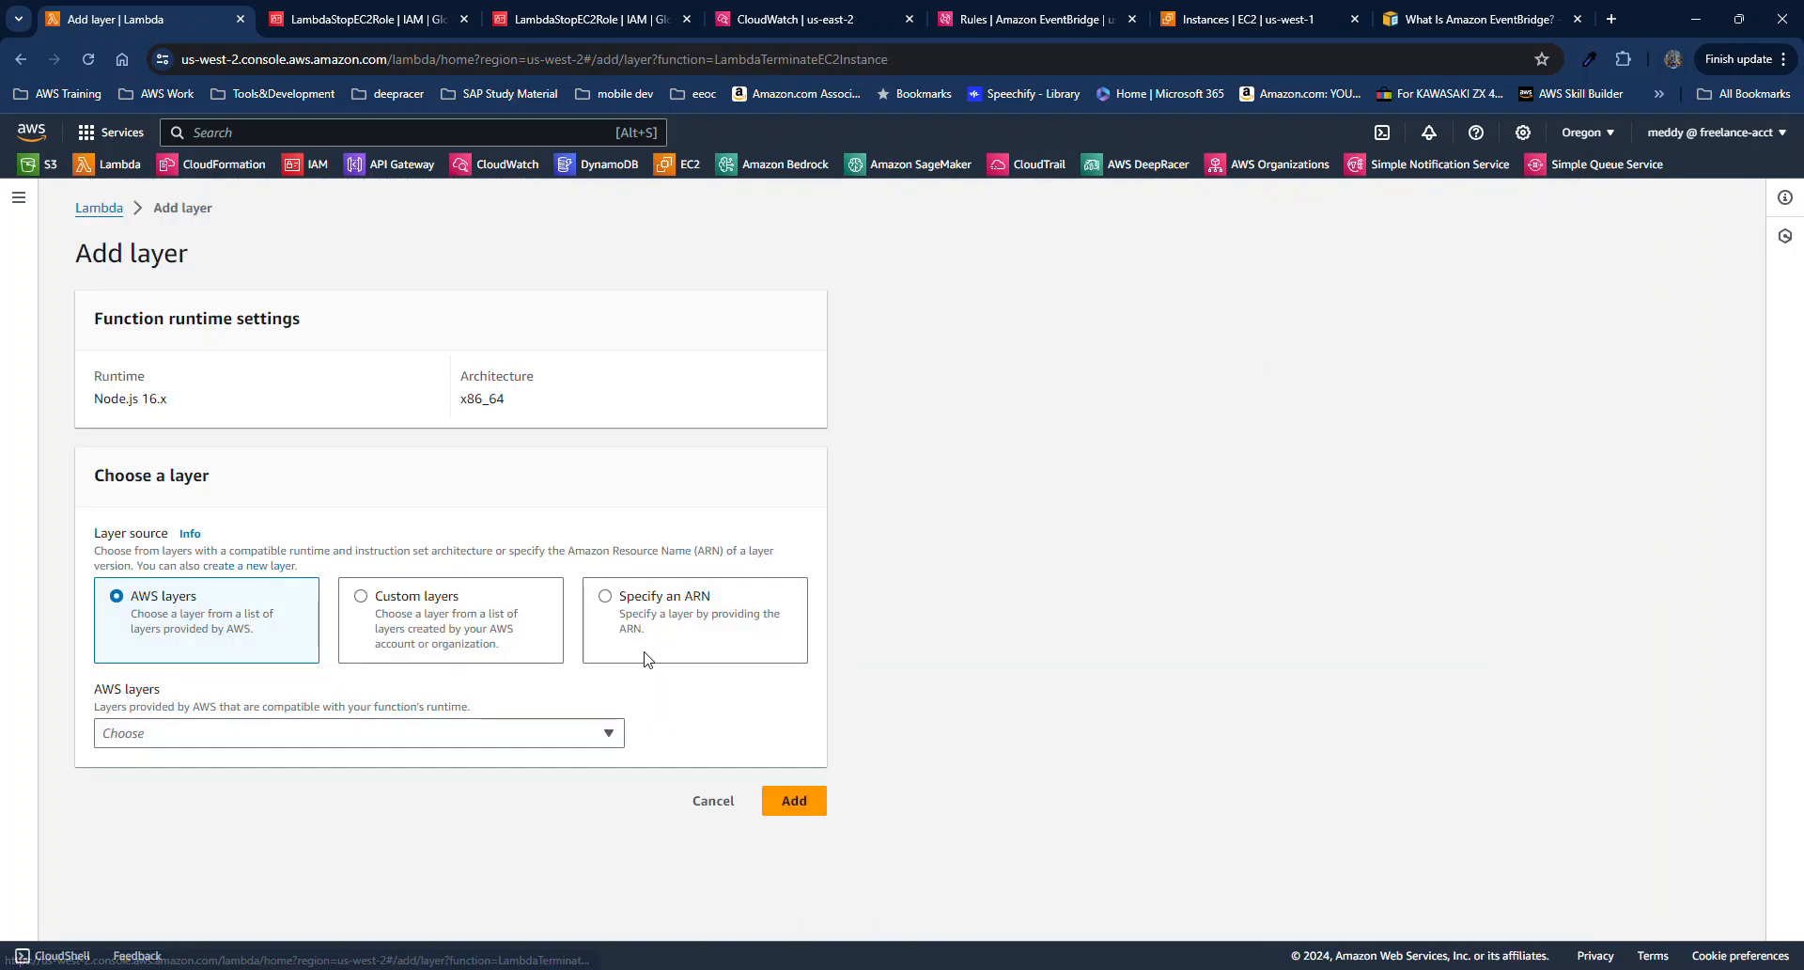
{"action": "left_click", "coordinate": [368, 622]}
{"action": "left_click", "coordinate": [373, 734]}
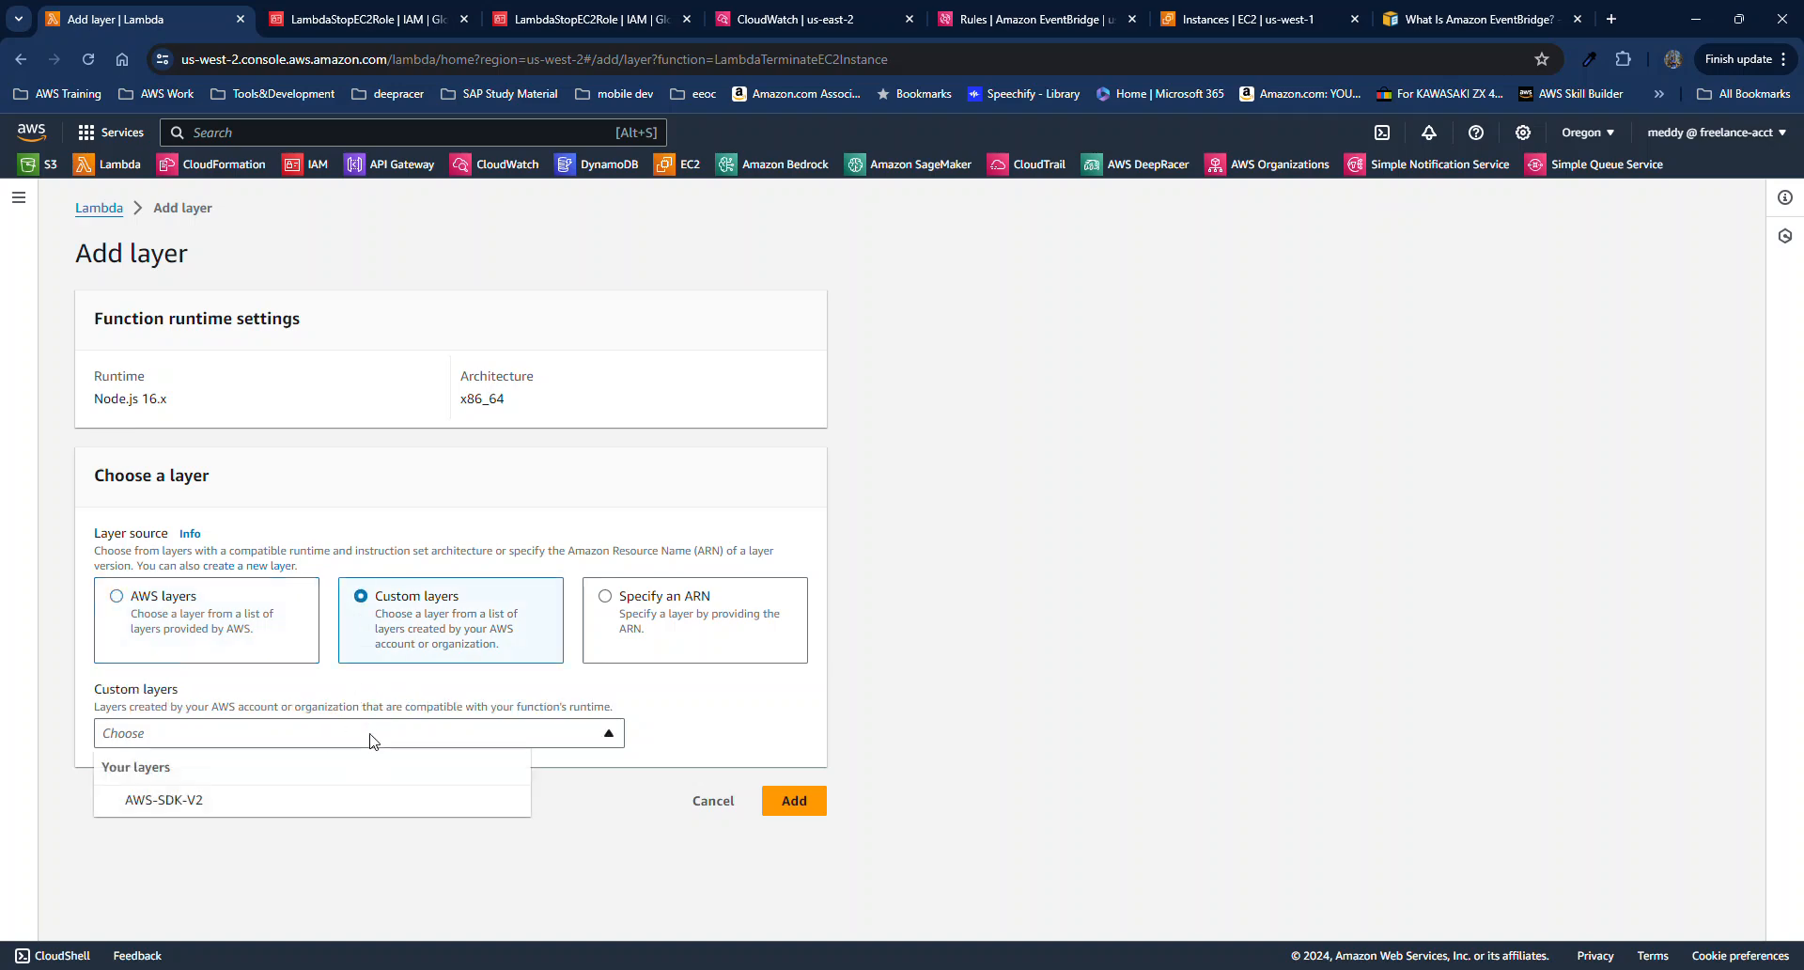
{"action": "left_click", "coordinate": [359, 803]}
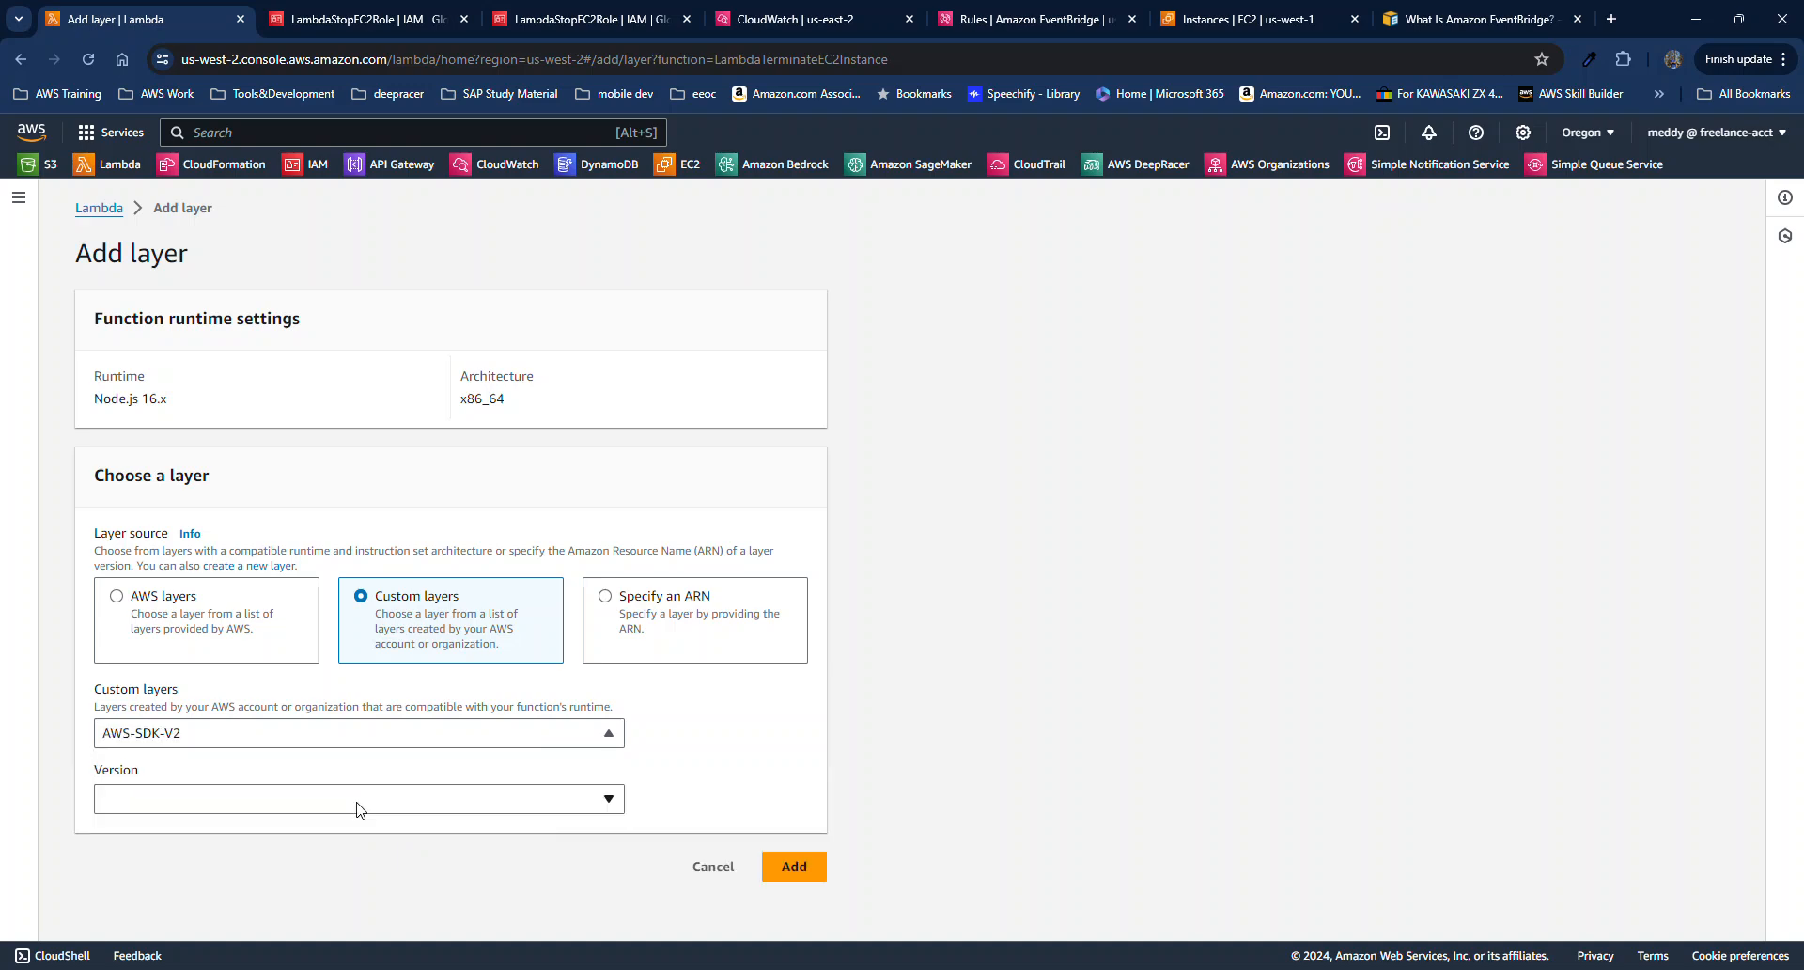
{"action": "left_click", "coordinate": [410, 806]}
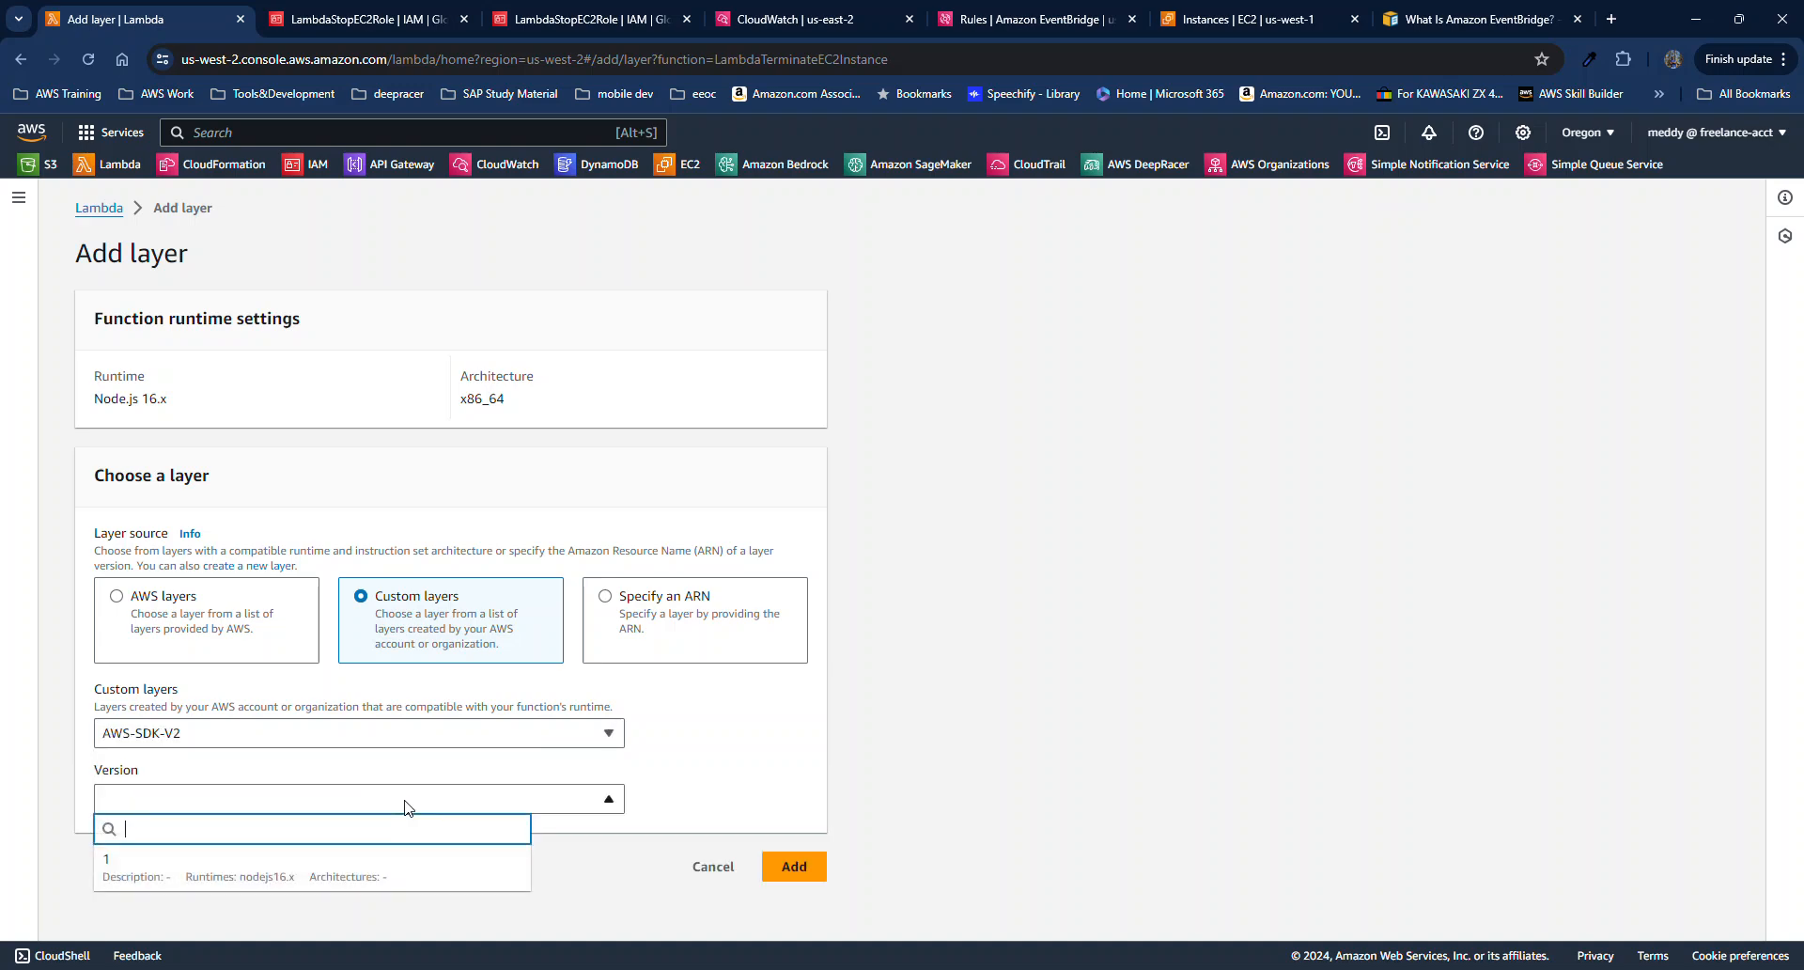
{"action": "left_click", "coordinate": [363, 878]}
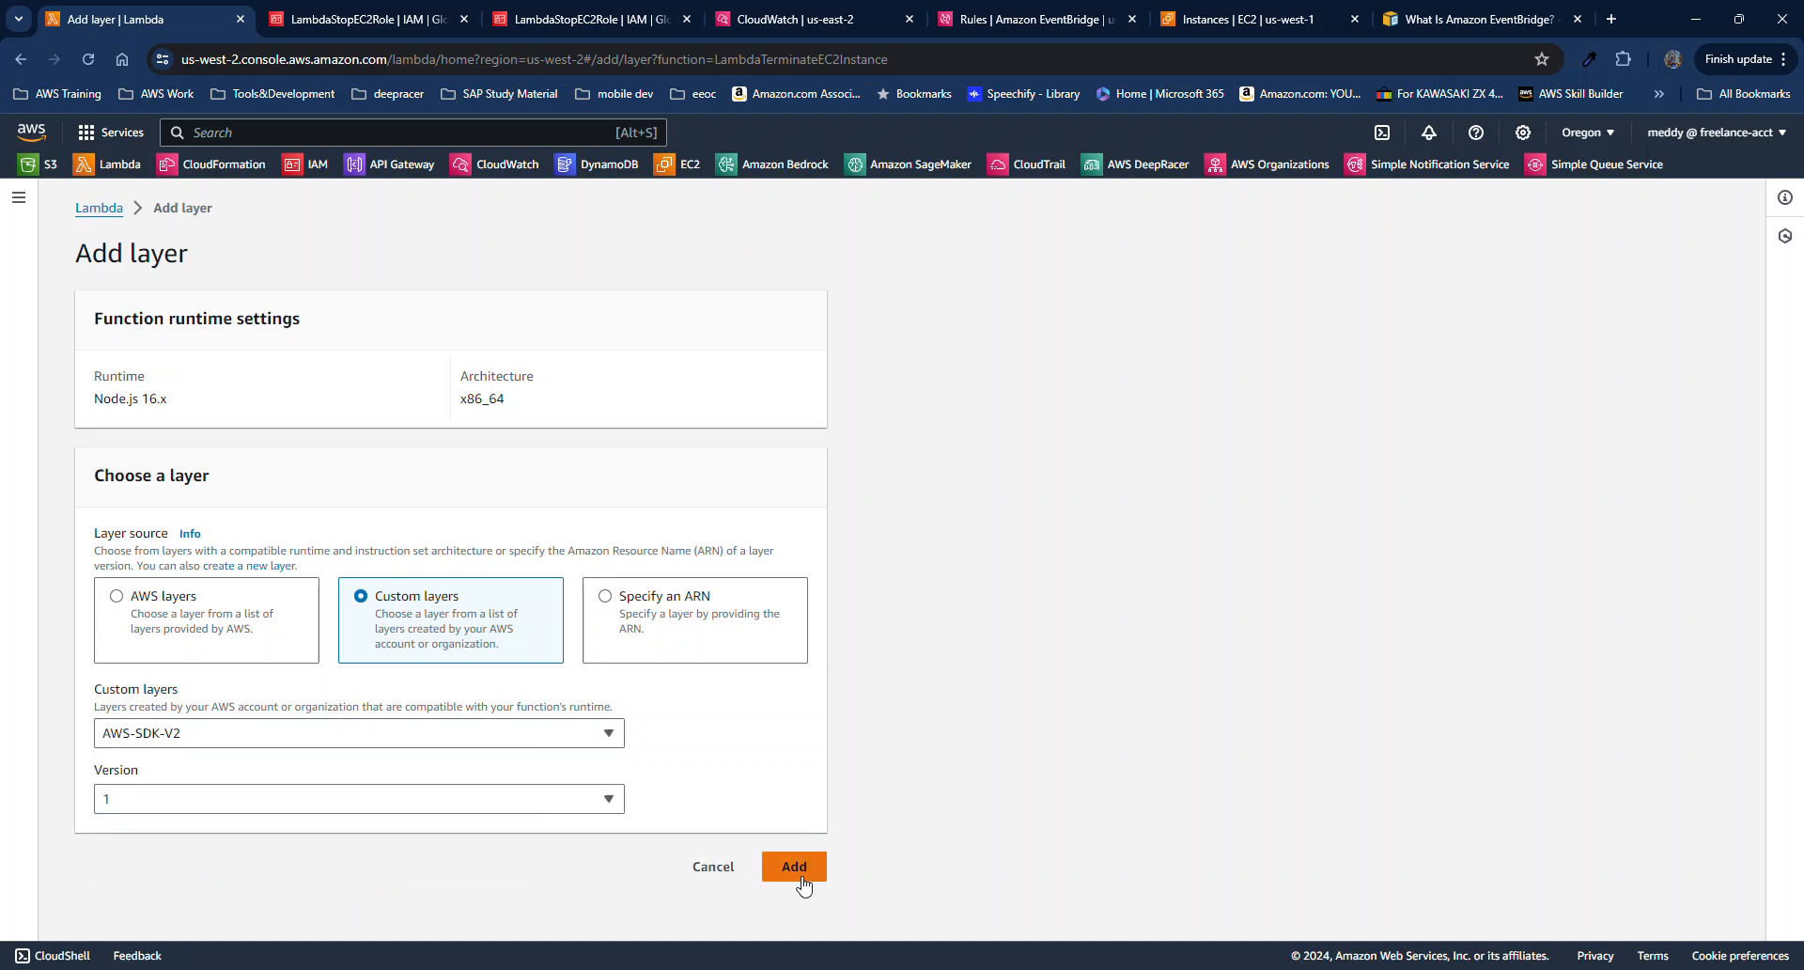
{"action": "left_click", "coordinate": [805, 879]}
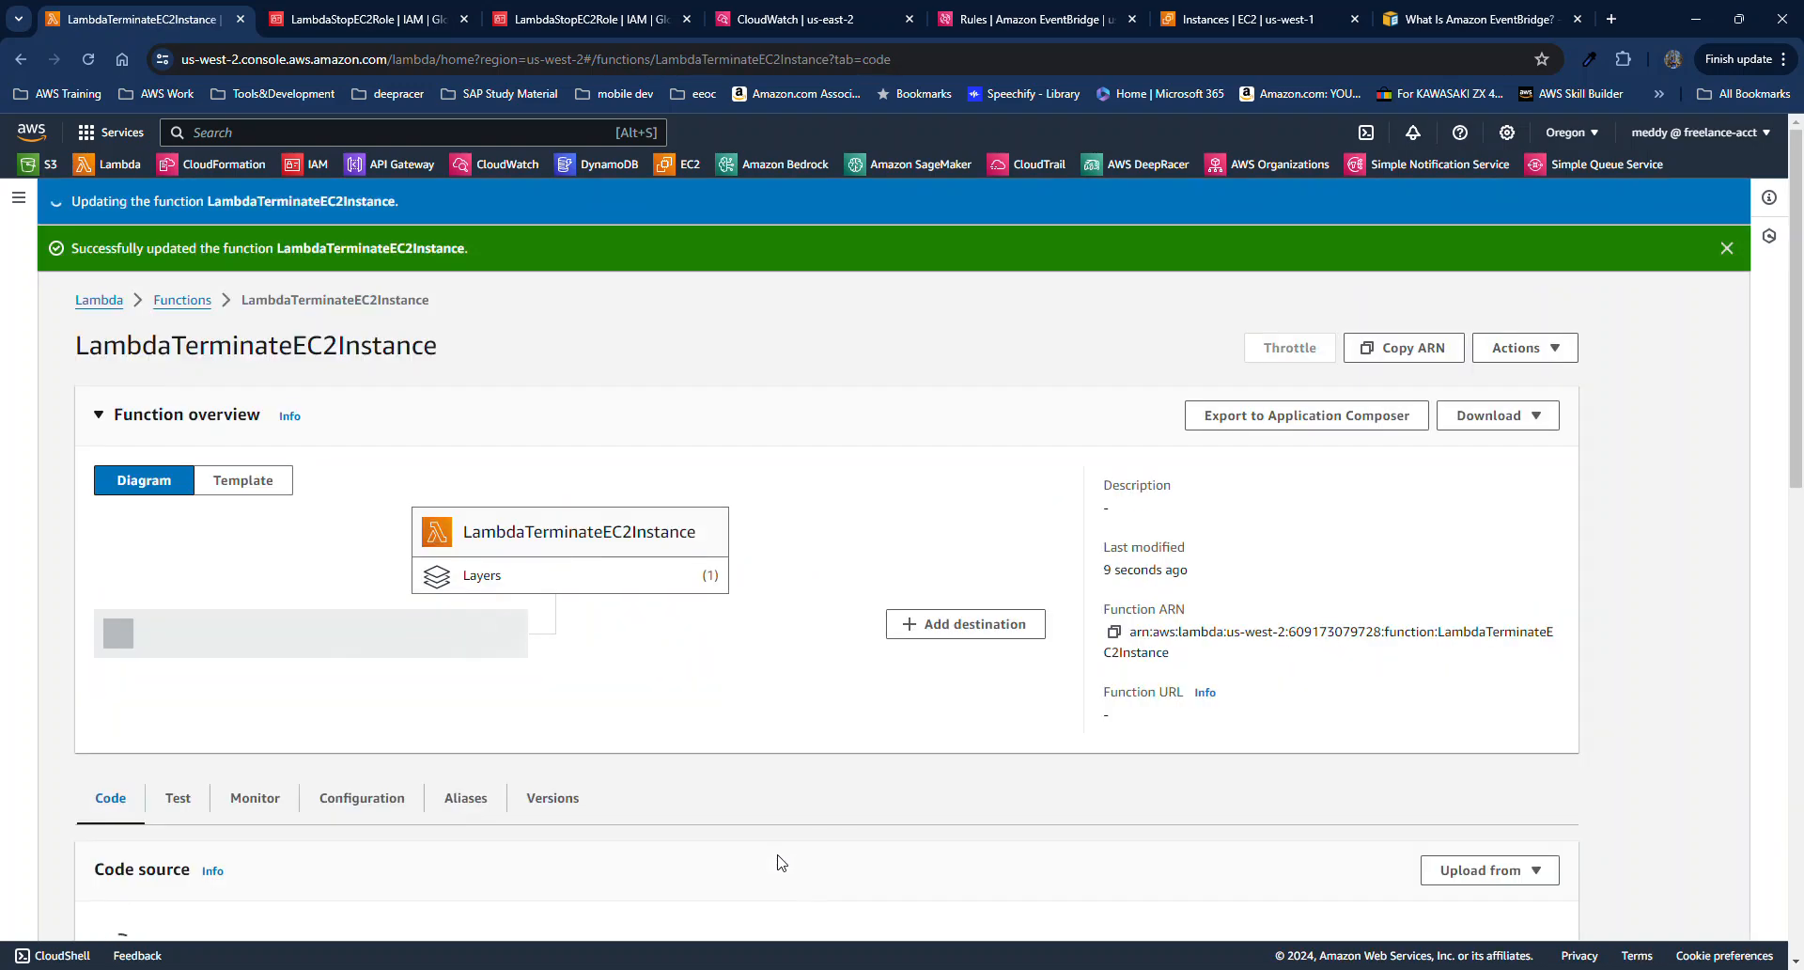
Replace the default code in index.js with the prepared handler that calls ec2.terminateInstances for the event's instance ID and region.
{"action": "scroll", "coordinate": [104, 620], "scroll_direction": "down", "scroll_amount": 1}
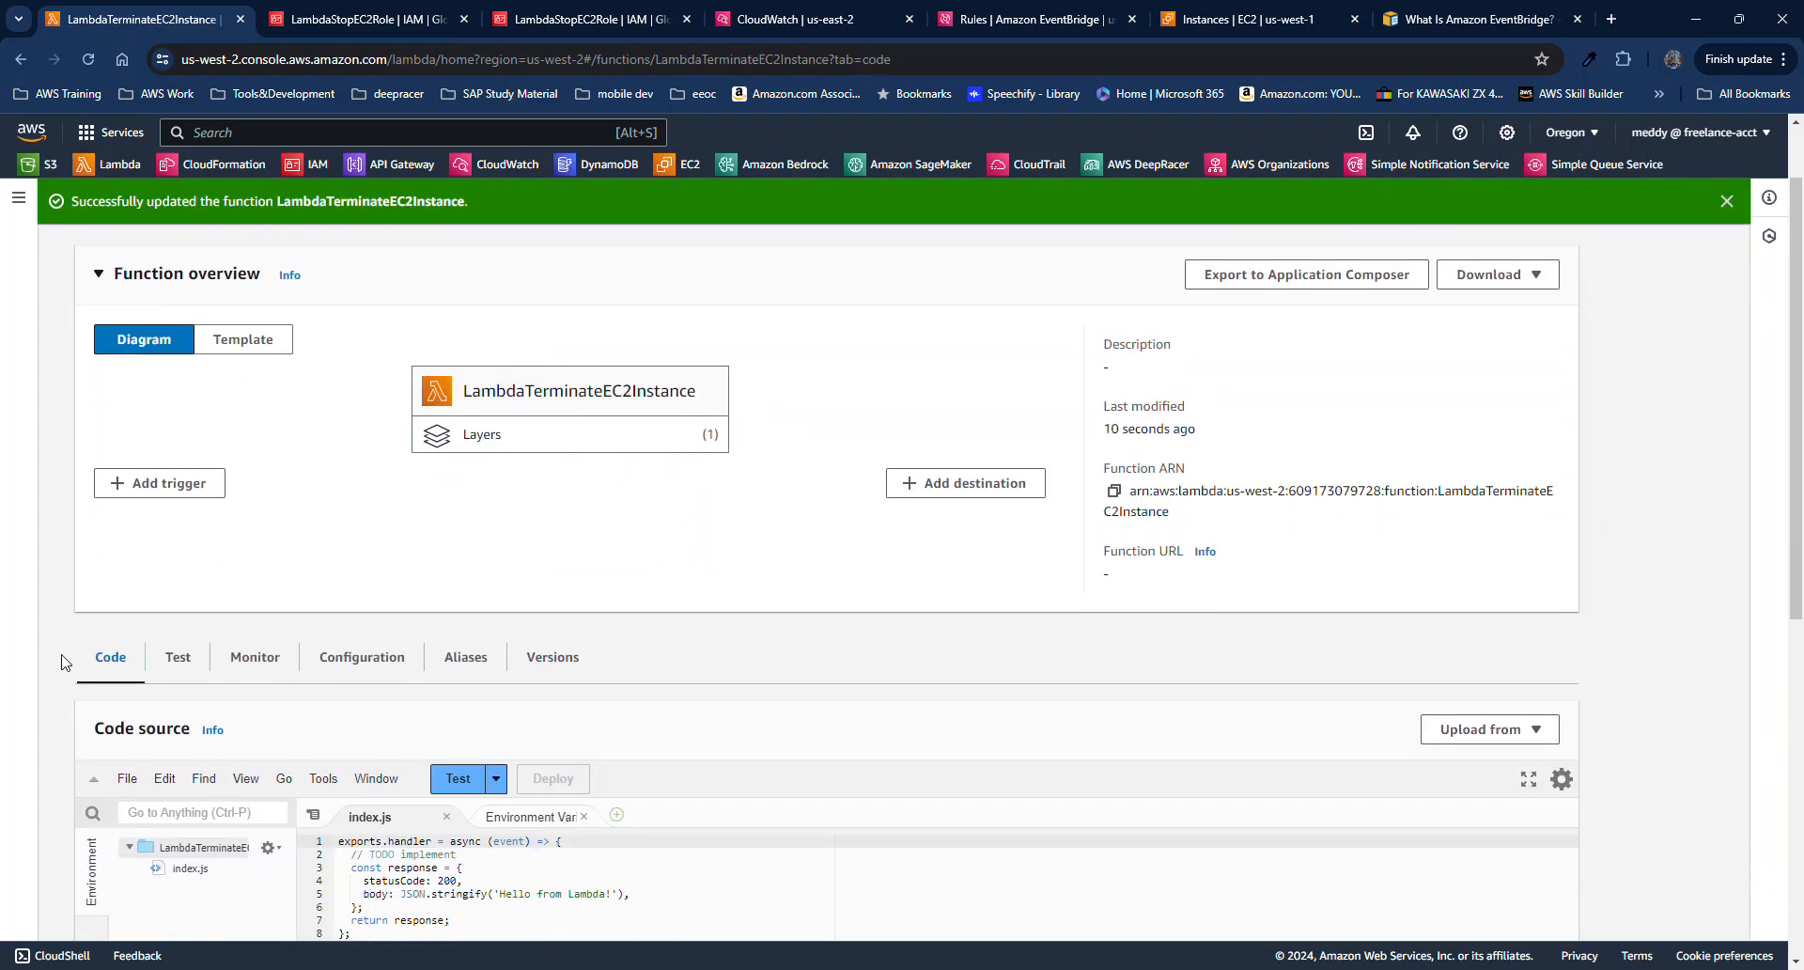
{"action": "scroll", "coordinate": [59, 654], "scroll_direction": "down", "scroll_amount": 1}
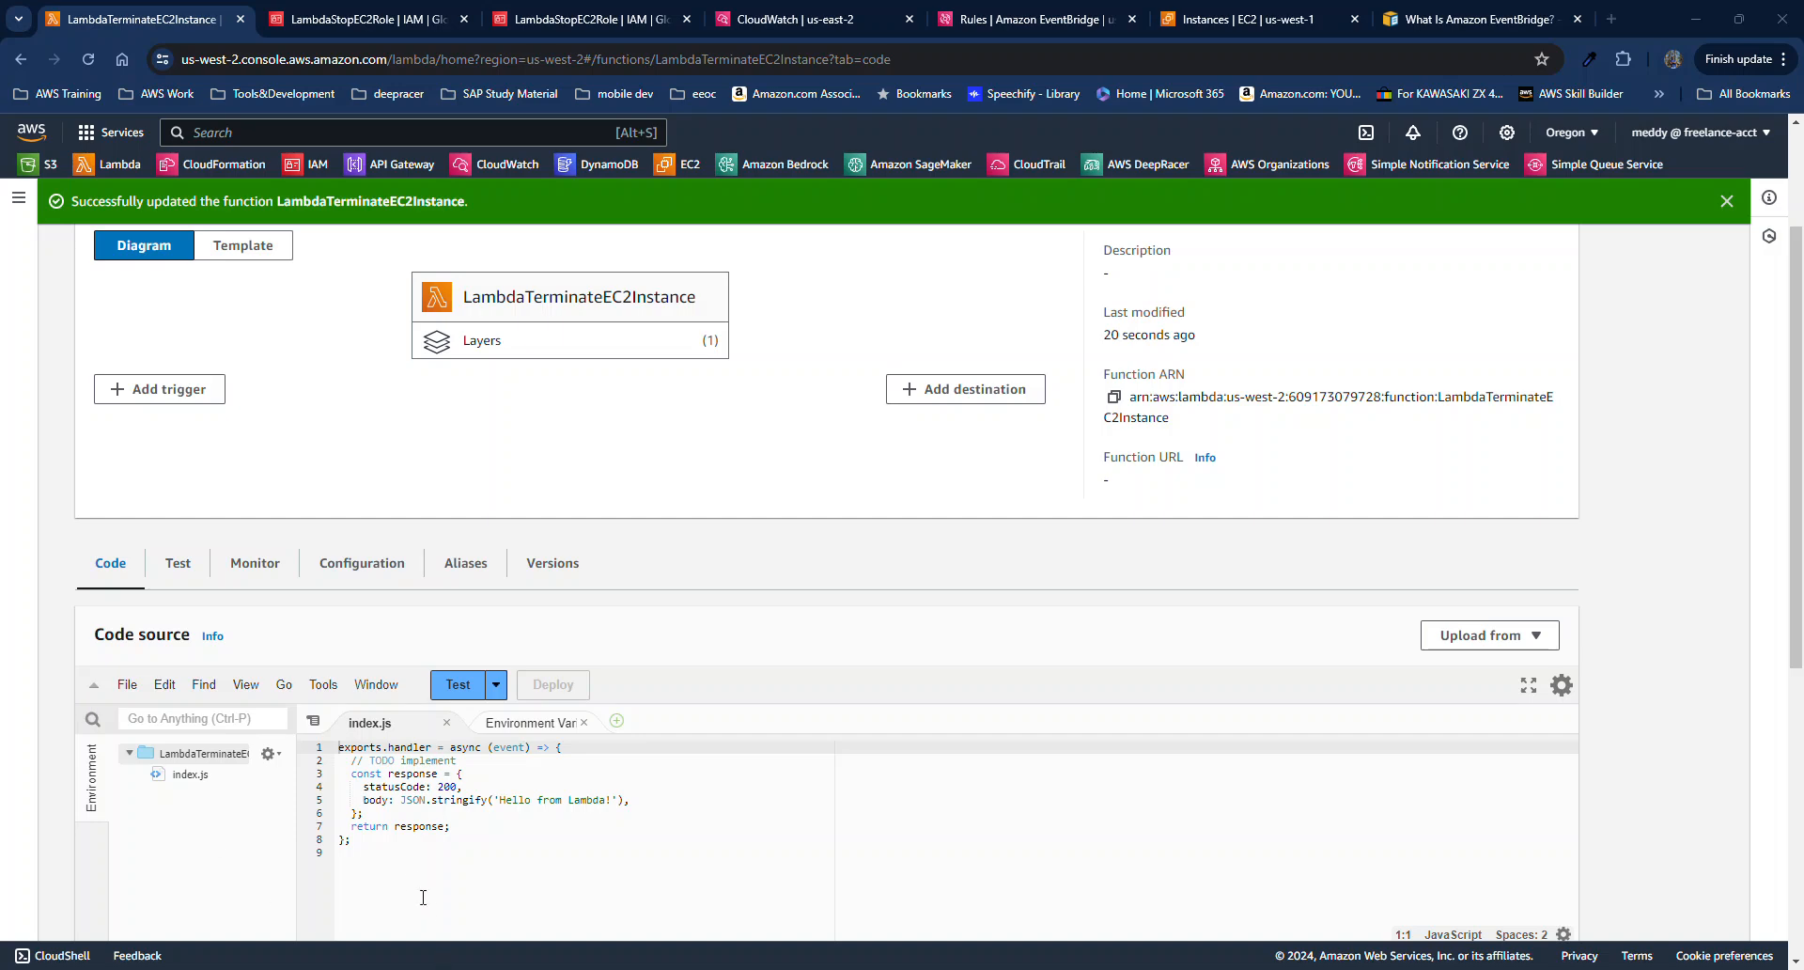
{"action": "left_click_drag", "start_coordinate": [403, 862], "coordinate": [287, 736]}
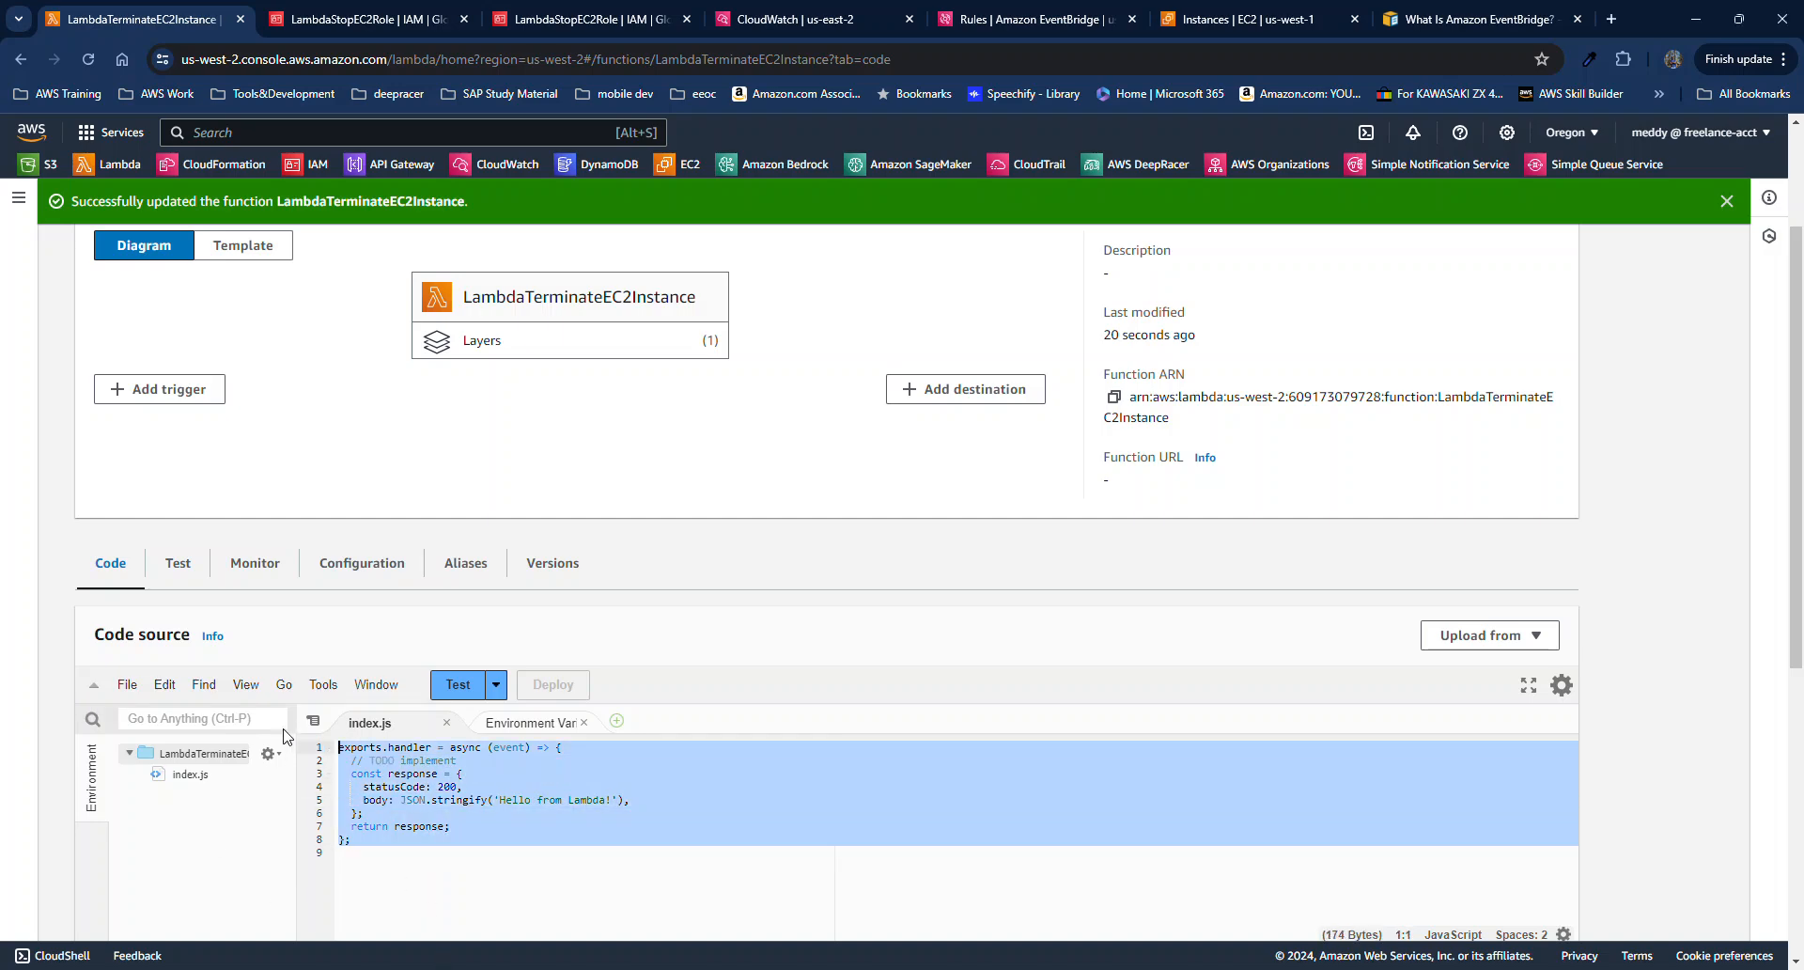
{"action": "key", "text": "ctrl+v"}
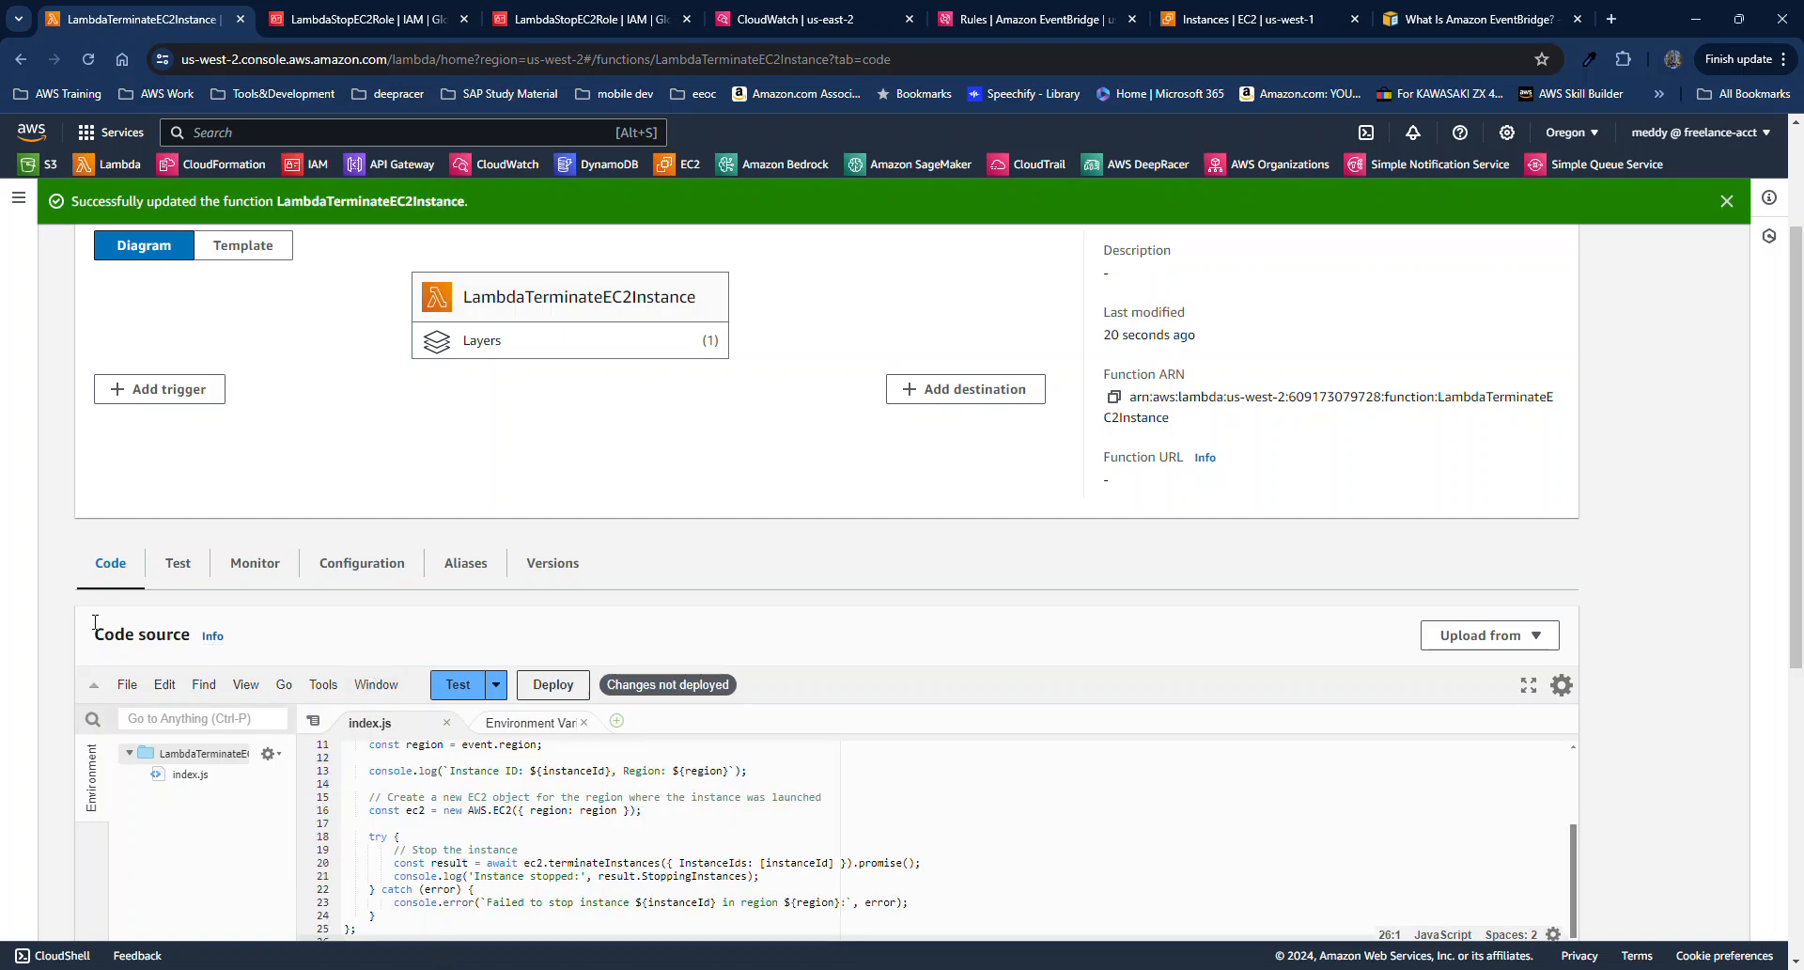
Review the pasted handler code in index.js and deploy the function's changes.
{"action": "scroll", "coordinate": [586, 655], "scroll_direction": "down", "scroll_amount": 3}
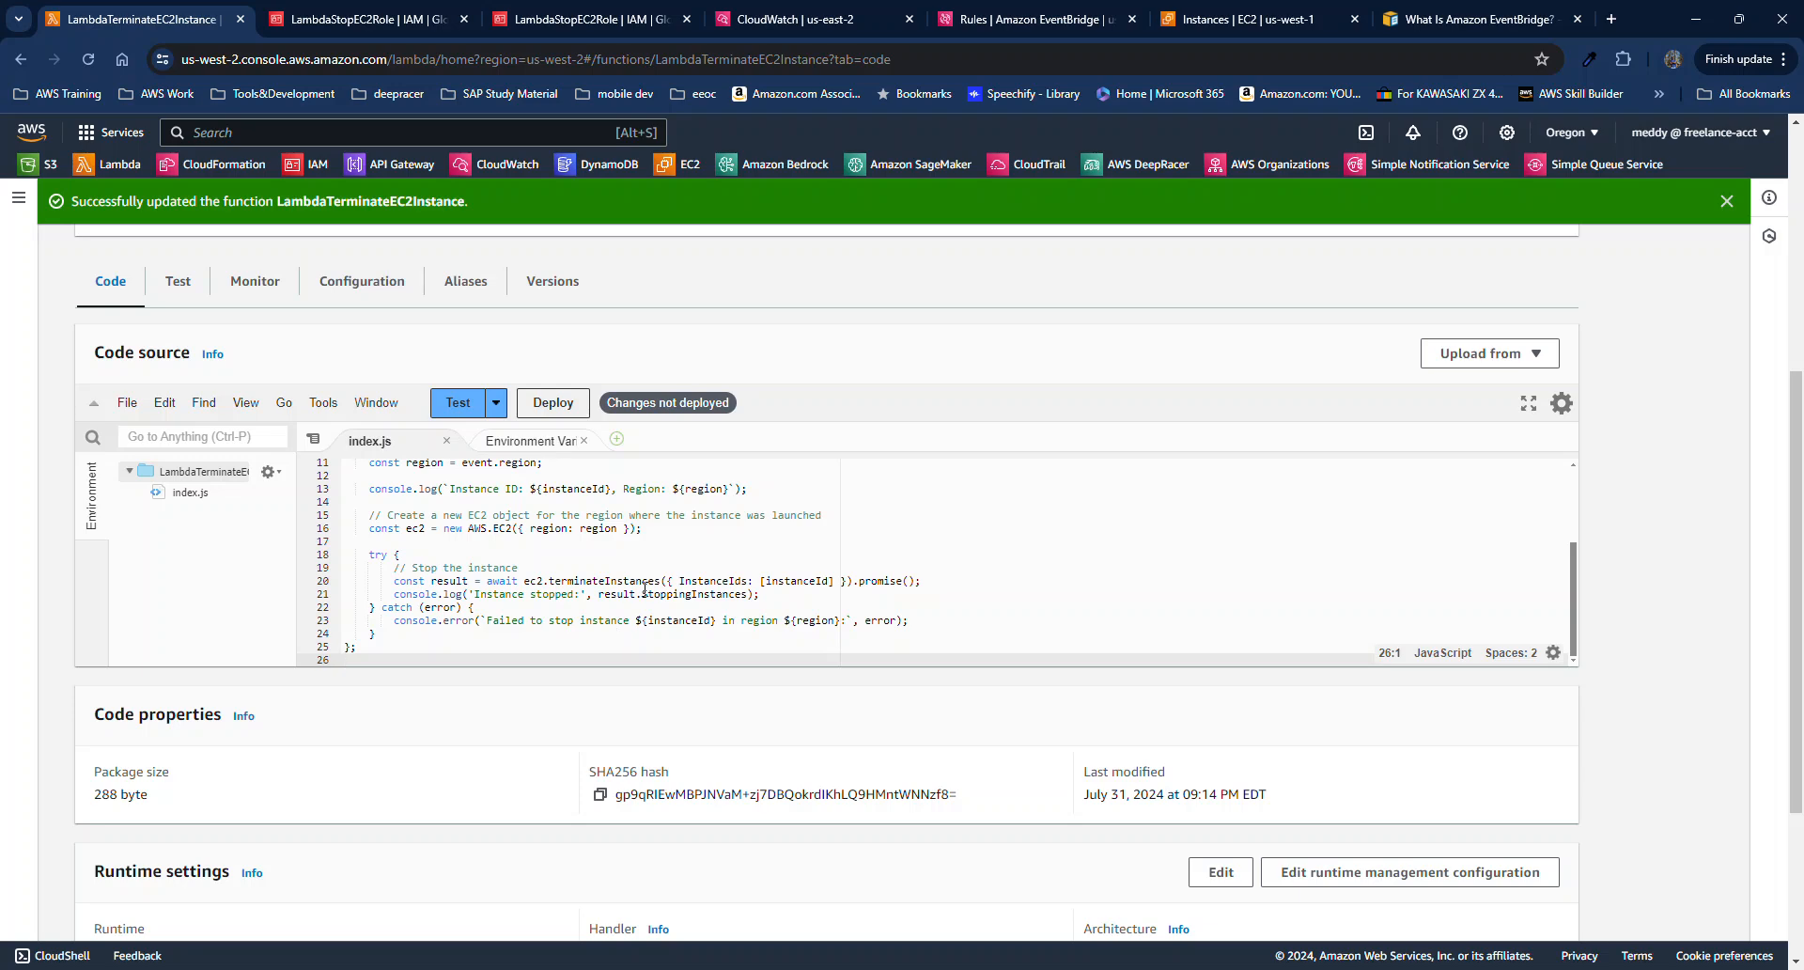
{"action": "scroll", "coordinate": [645, 589], "scroll_direction": "up", "scroll_amount": 2}
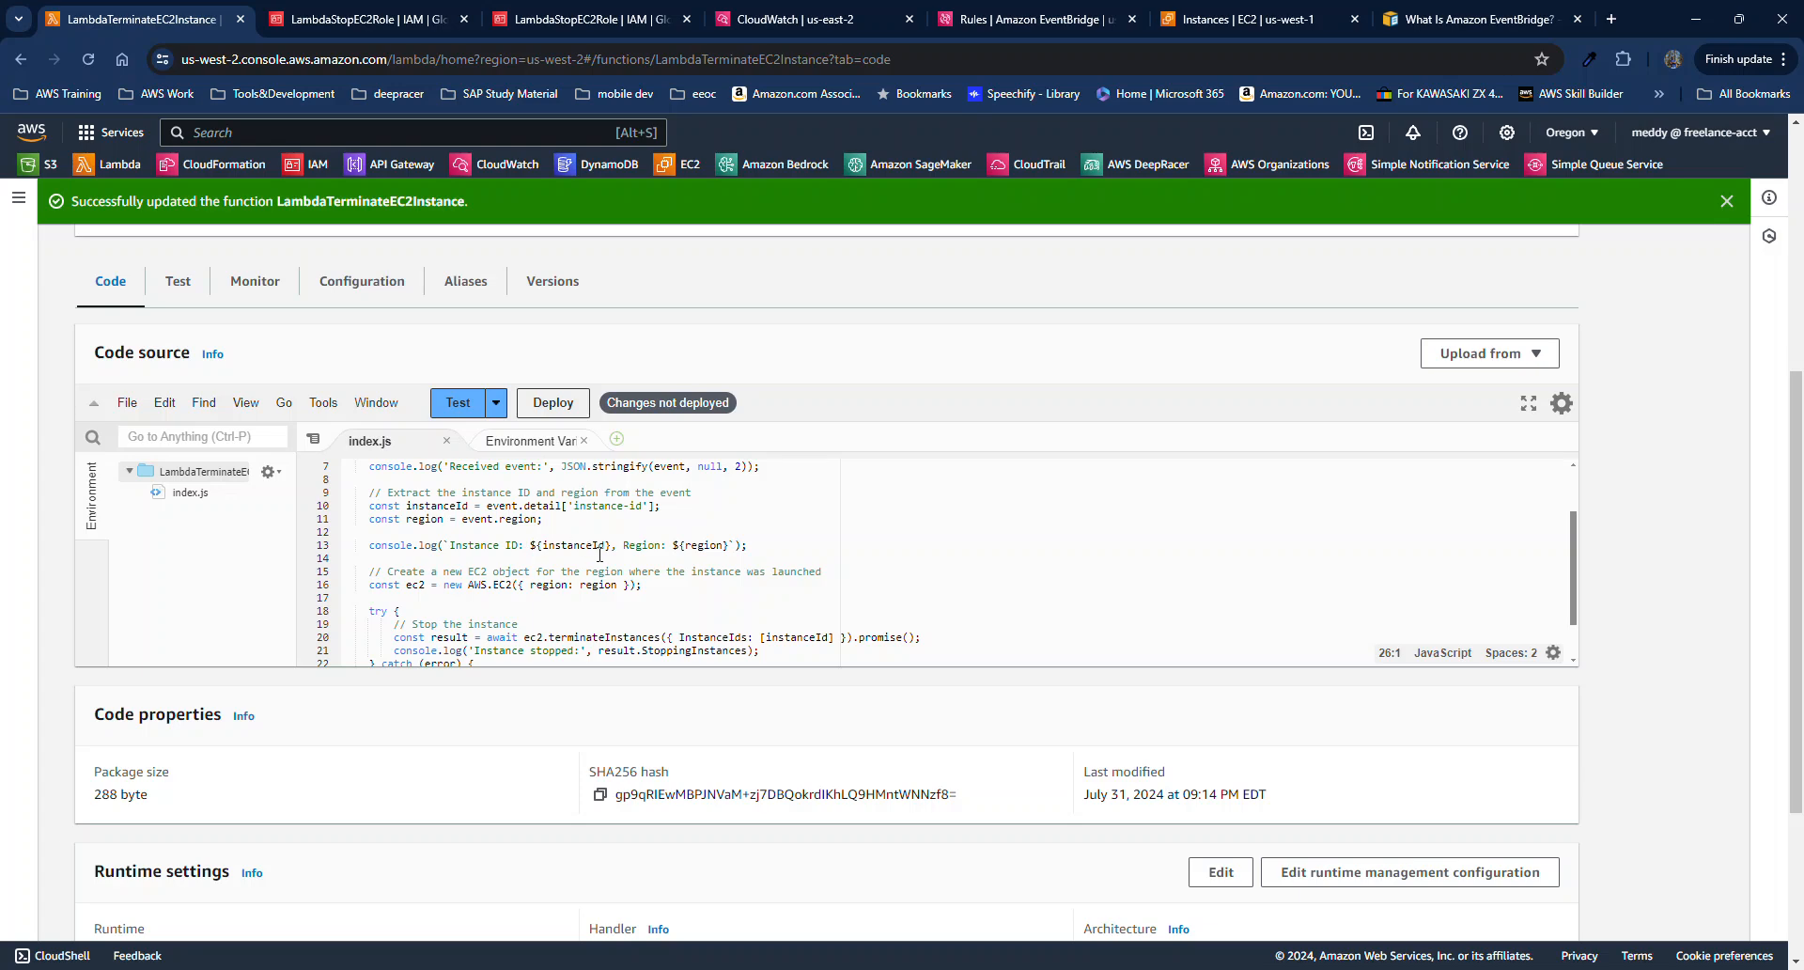
{"action": "scroll", "coordinate": [600, 555], "scroll_direction": "up", "scroll_amount": 2}
{"action": "left_click", "coordinate": [517, 509]}
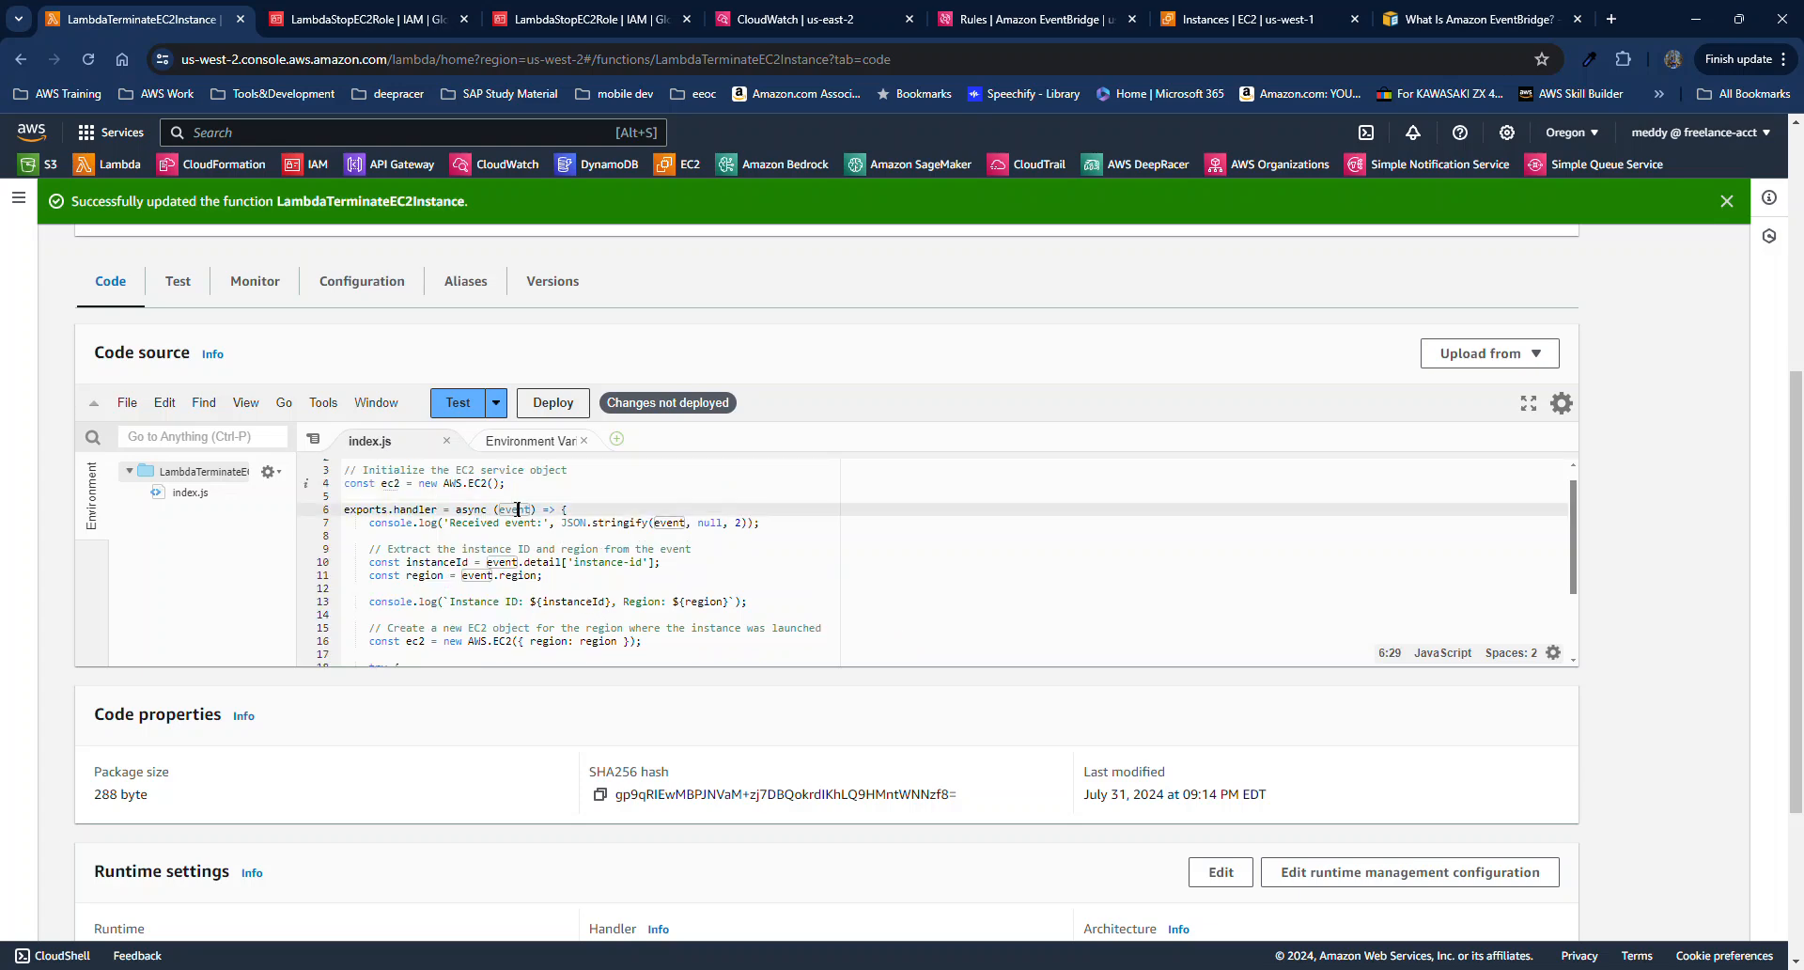
{"action": "scroll", "coordinate": [540, 557], "scroll_direction": "down", "scroll_amount": 2}
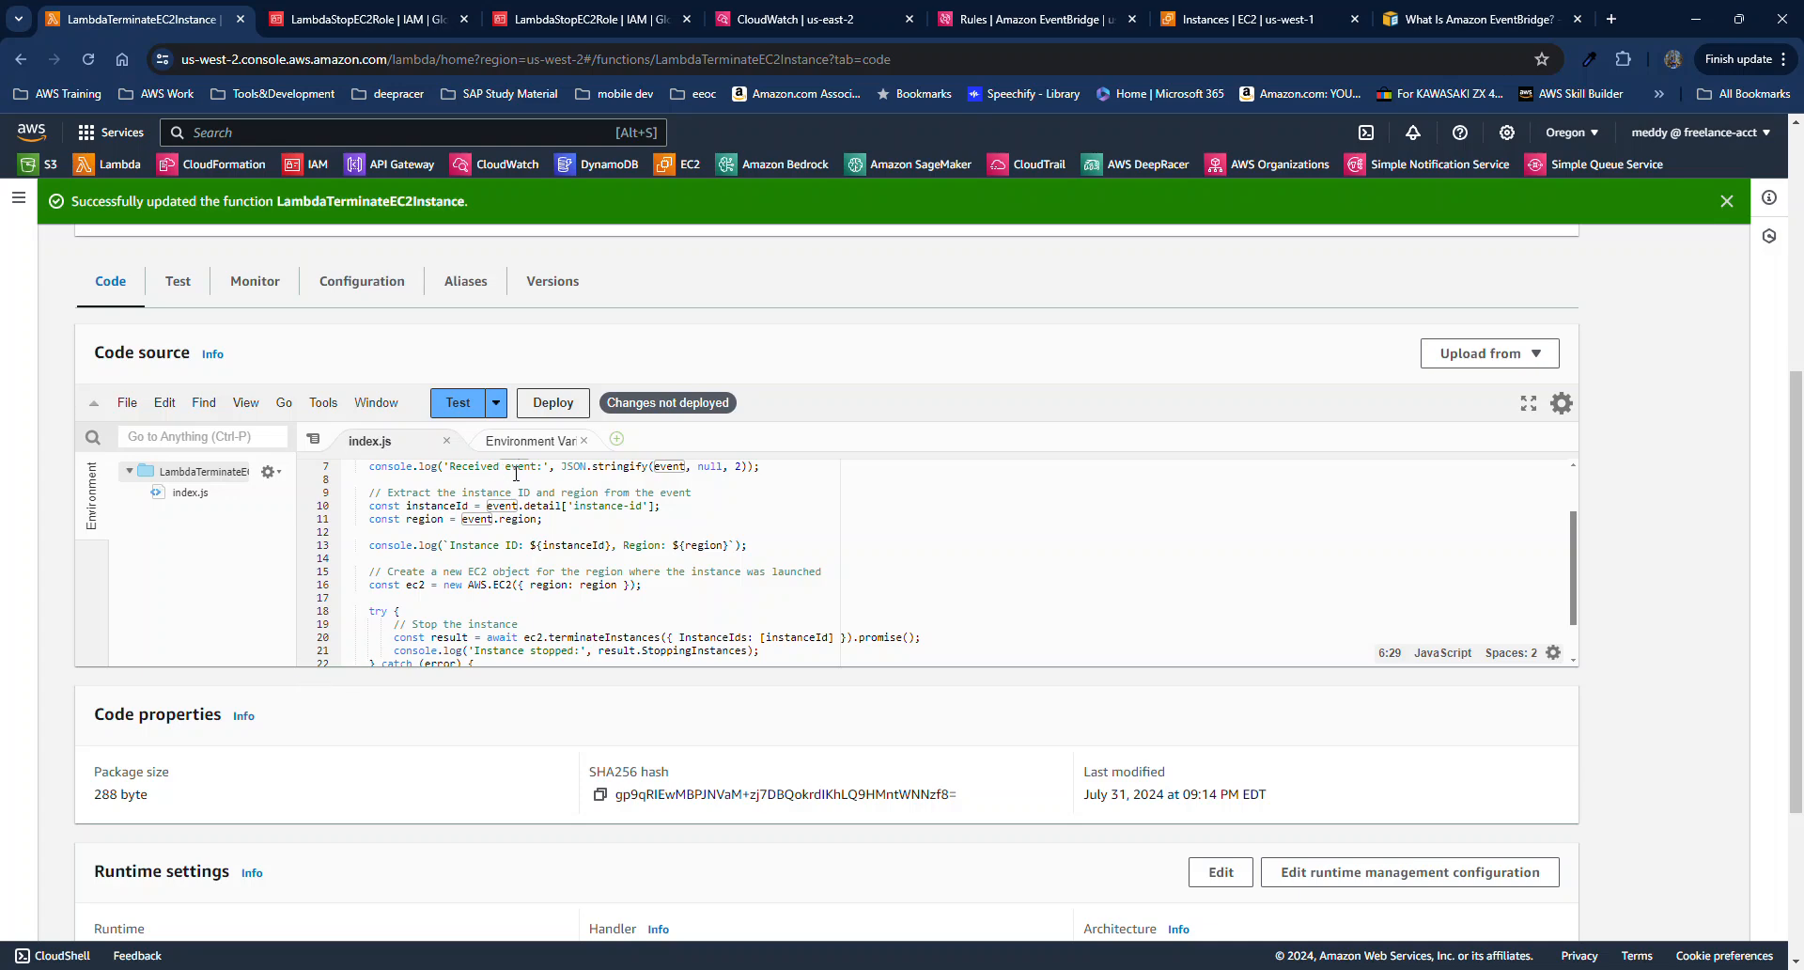
{"action": "left_click", "coordinate": [554, 402]}
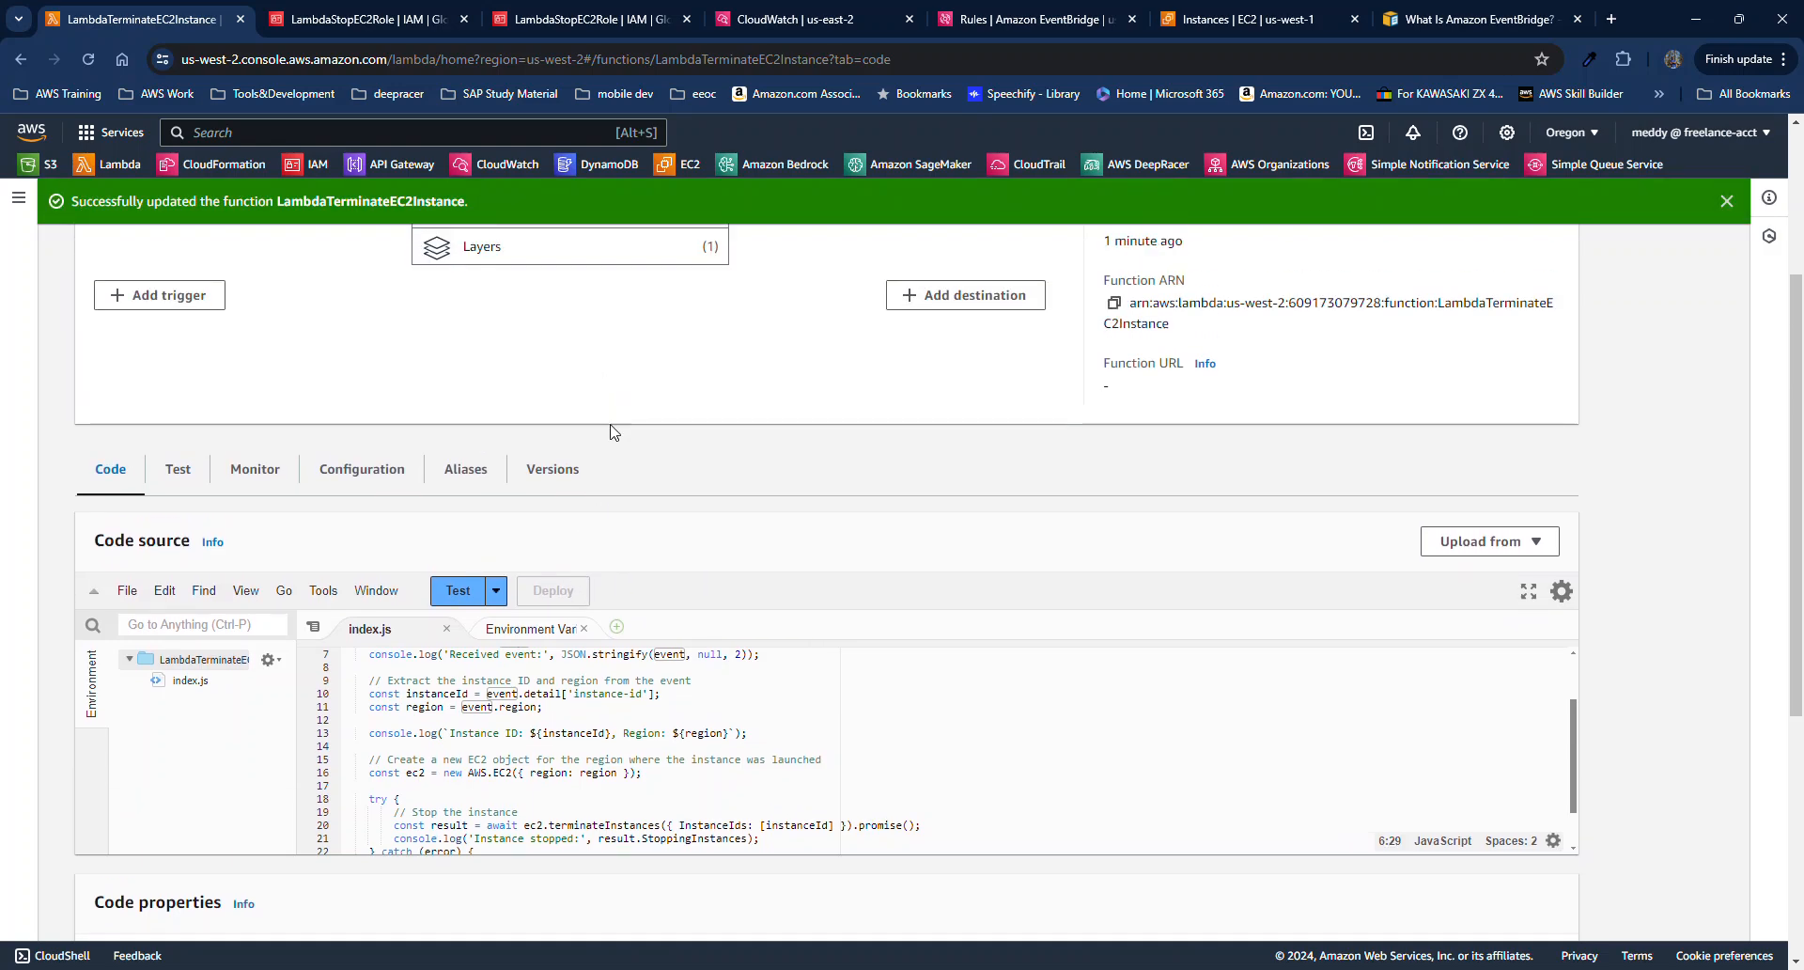
Search the AWS services for EventBridge, open Amazon EventBridge and start creating an EventBridge rule.
{"action": "scroll", "coordinate": [593, 440], "scroll_direction": "up", "scroll_amount": 1}
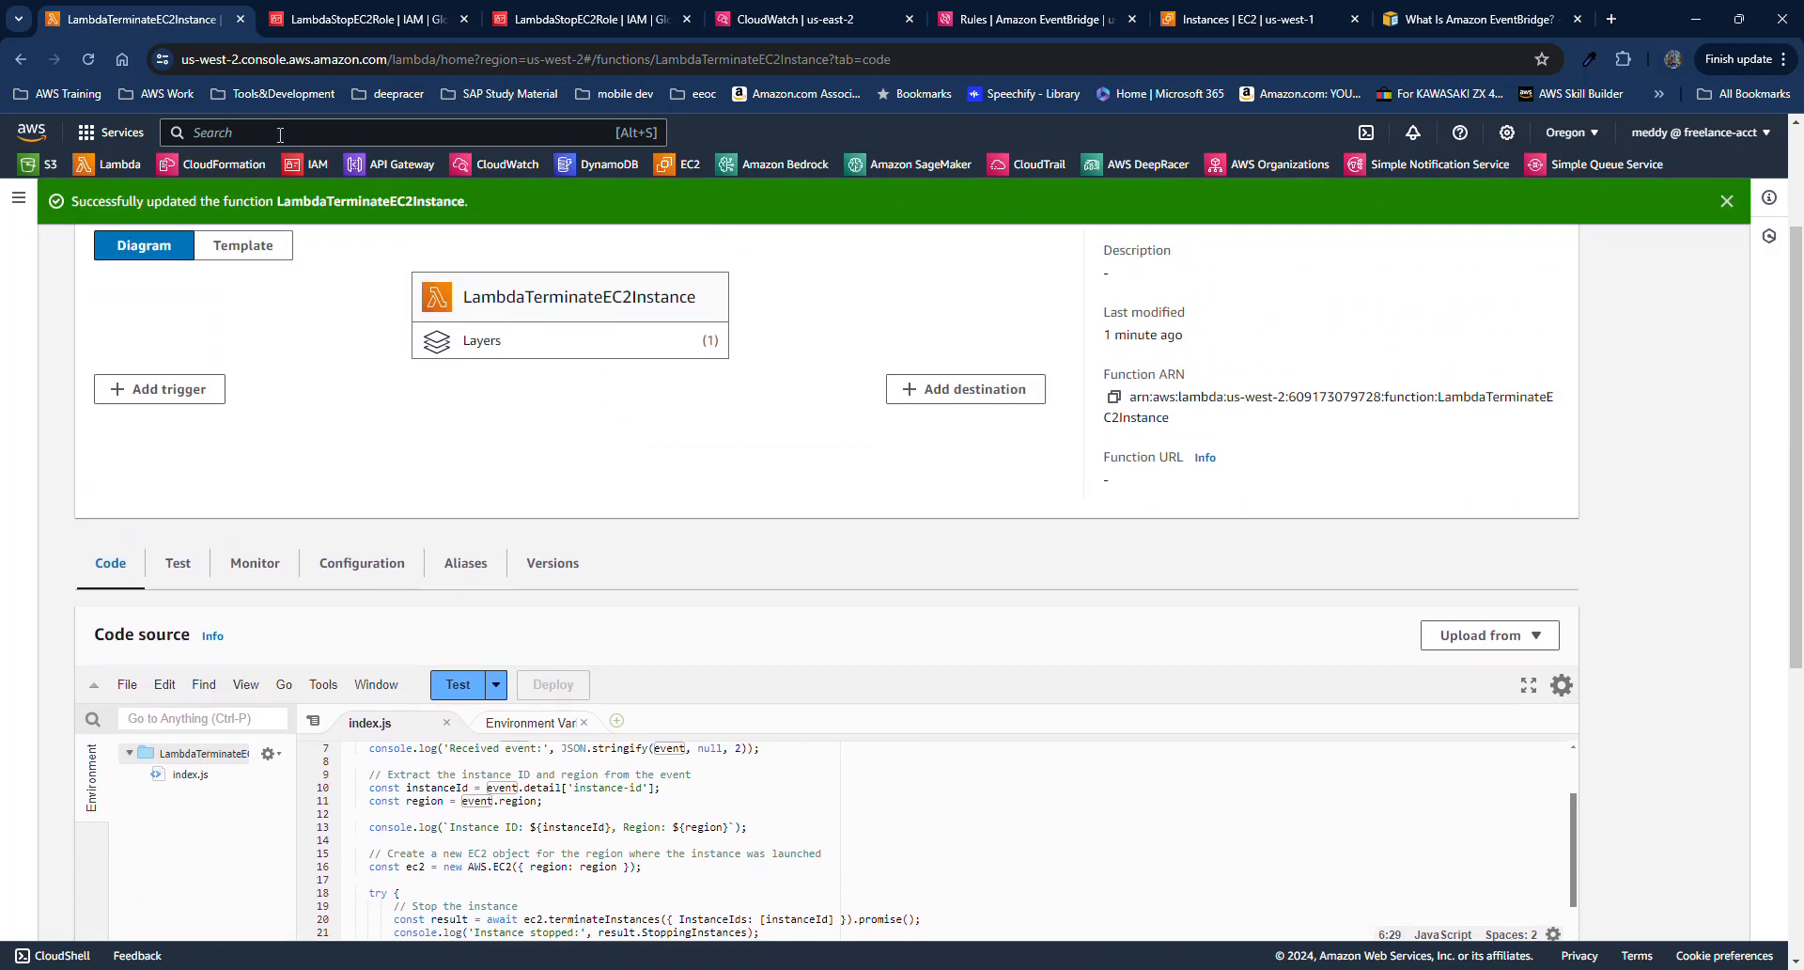
{"action": "type", "text": "Event"}
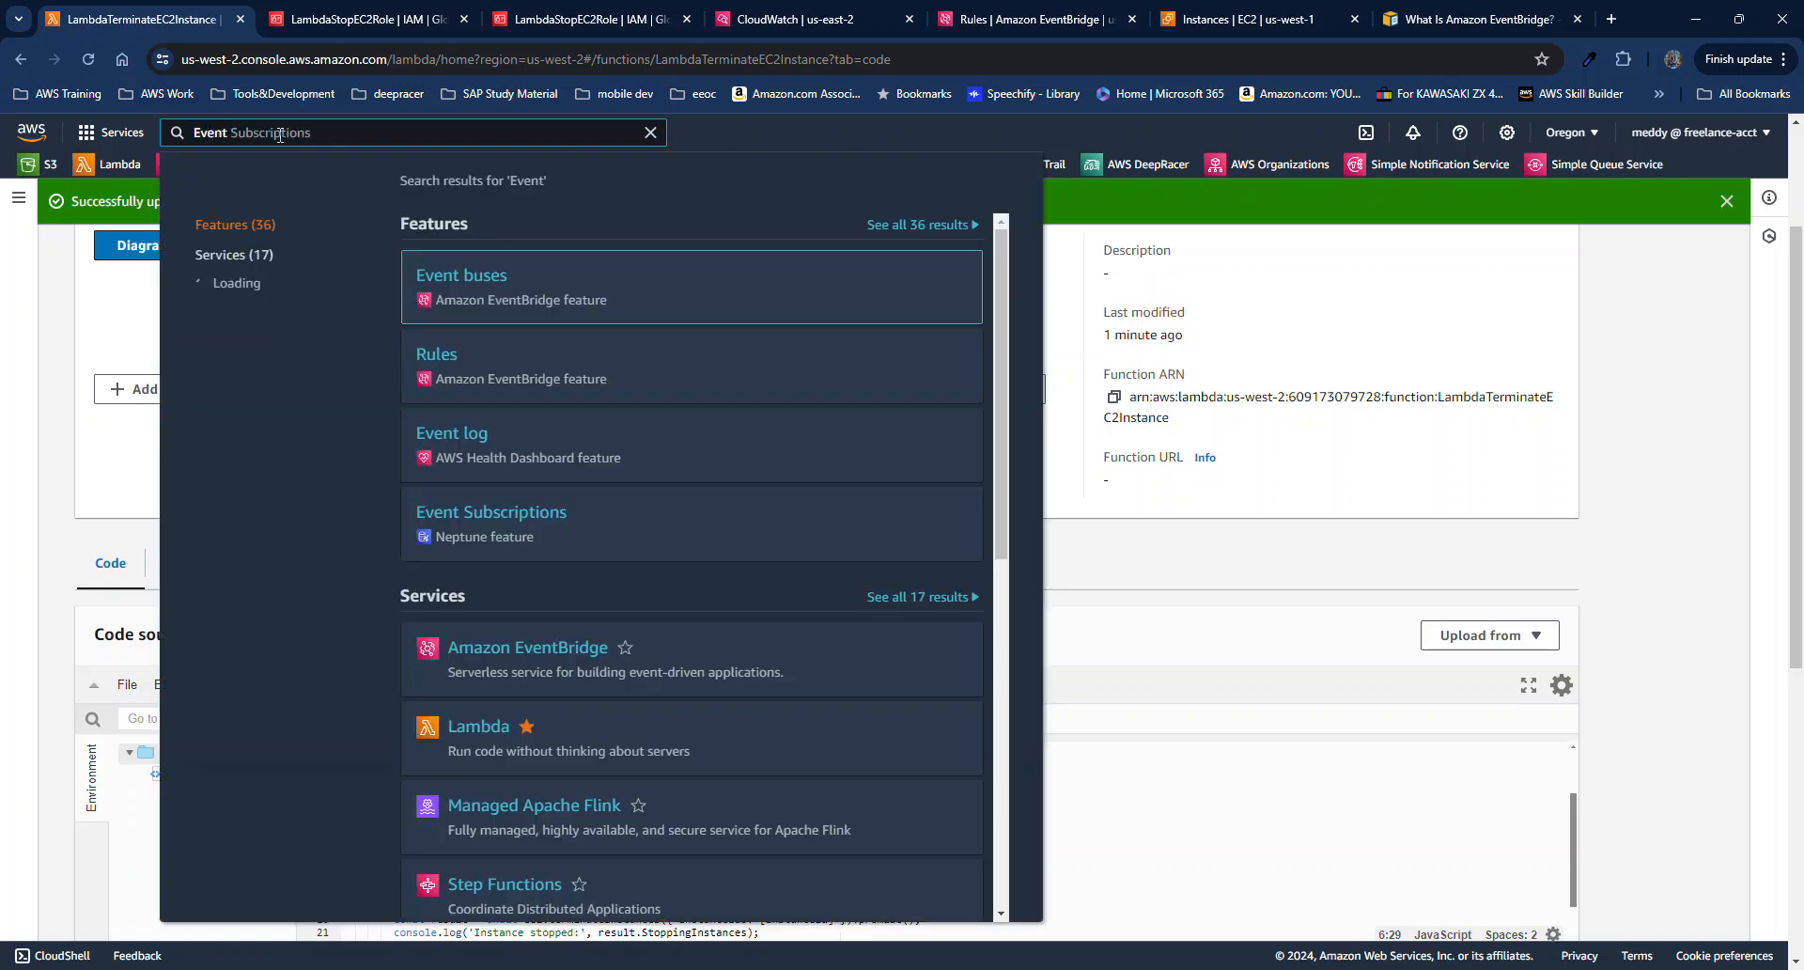
{"action": "type", "text": "Br"}
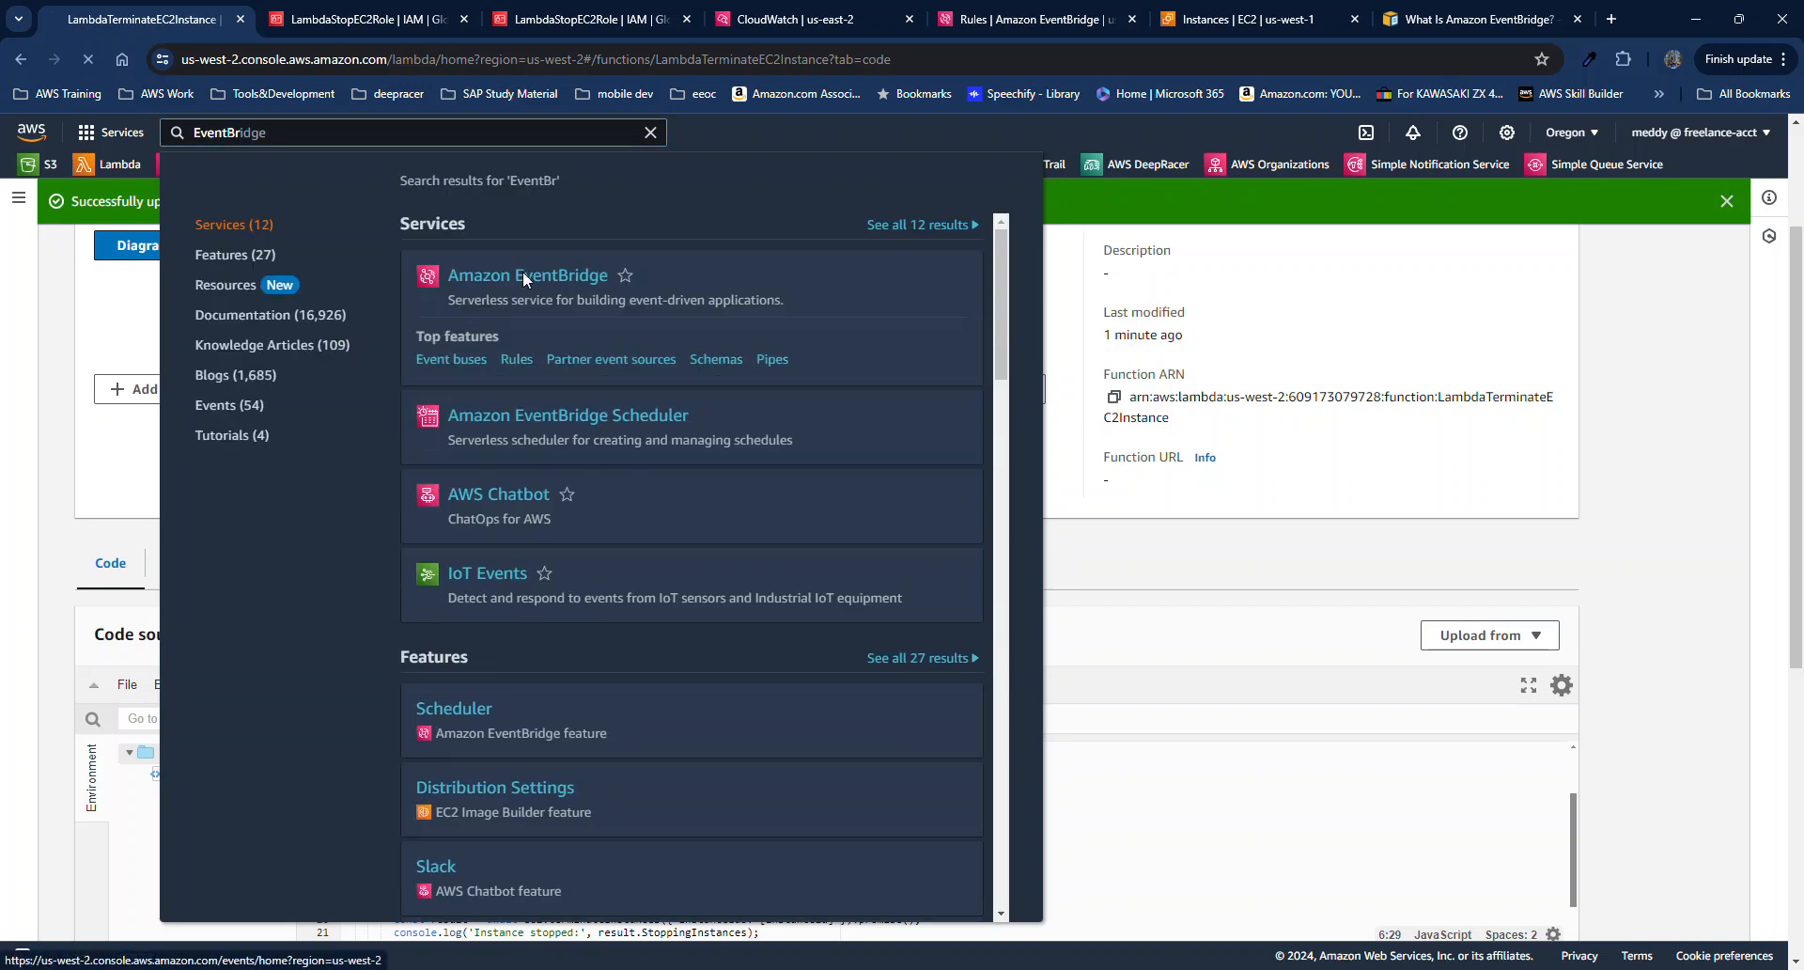
{"action": "left_click", "coordinate": [522, 272]}
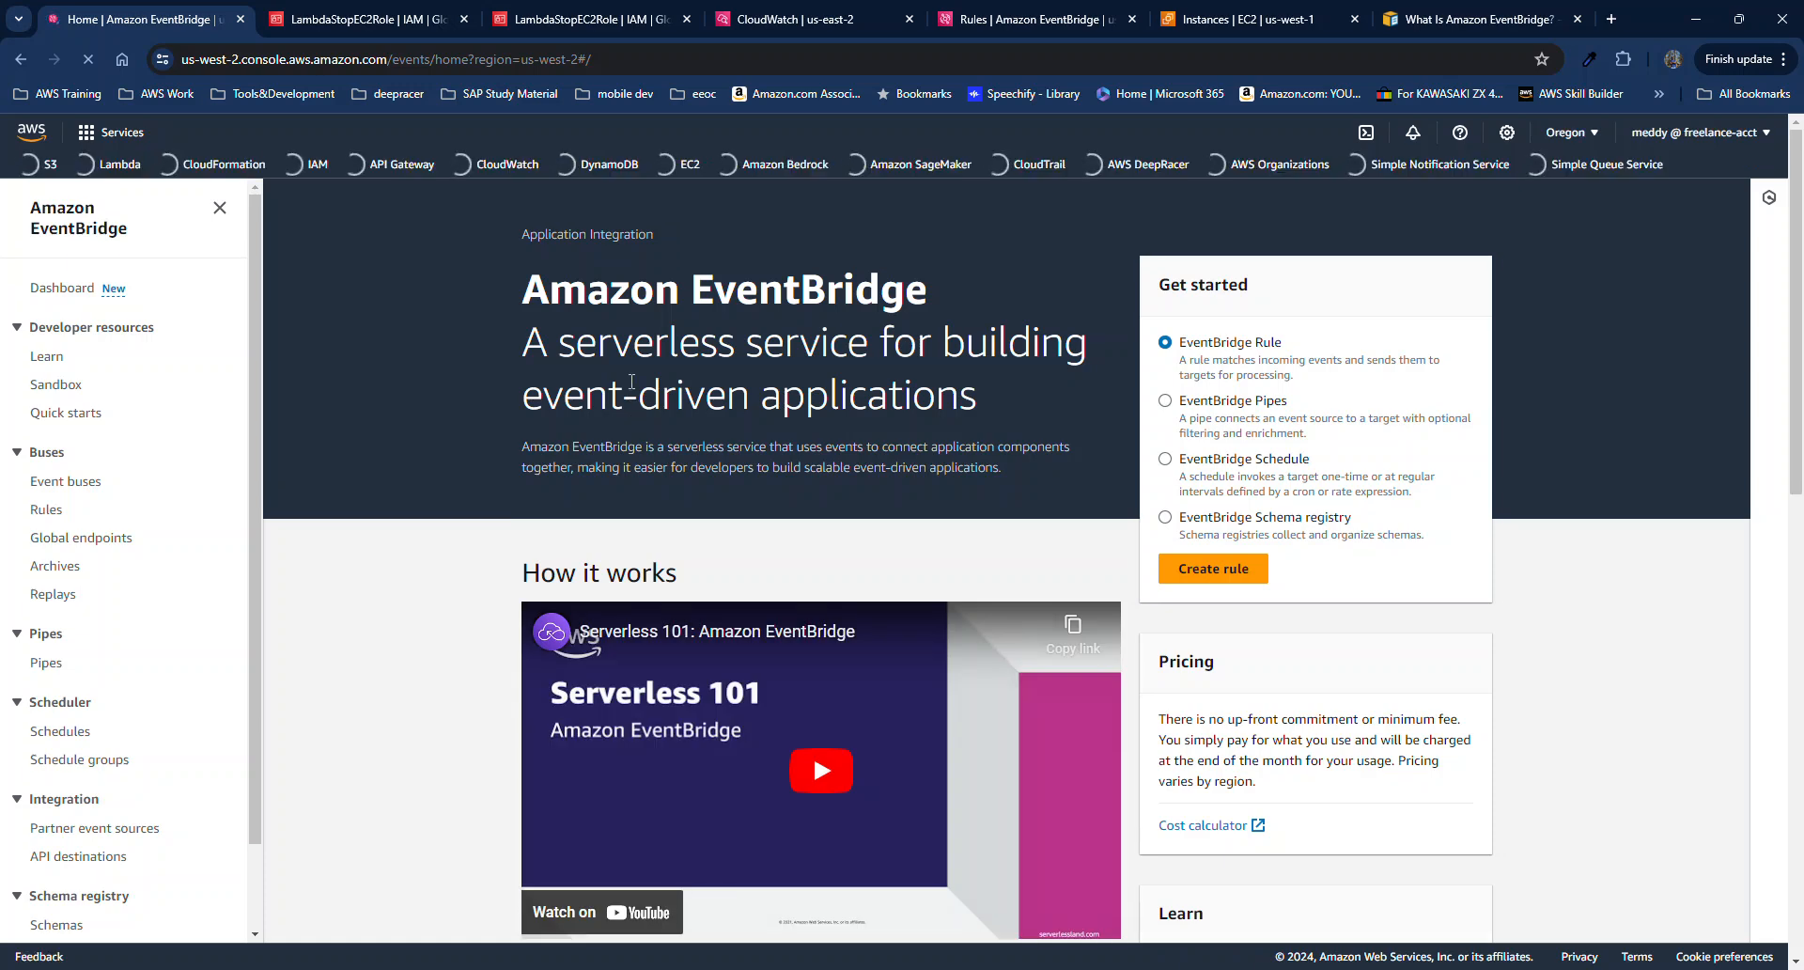
{"action": "left_click", "coordinate": [1228, 573]}
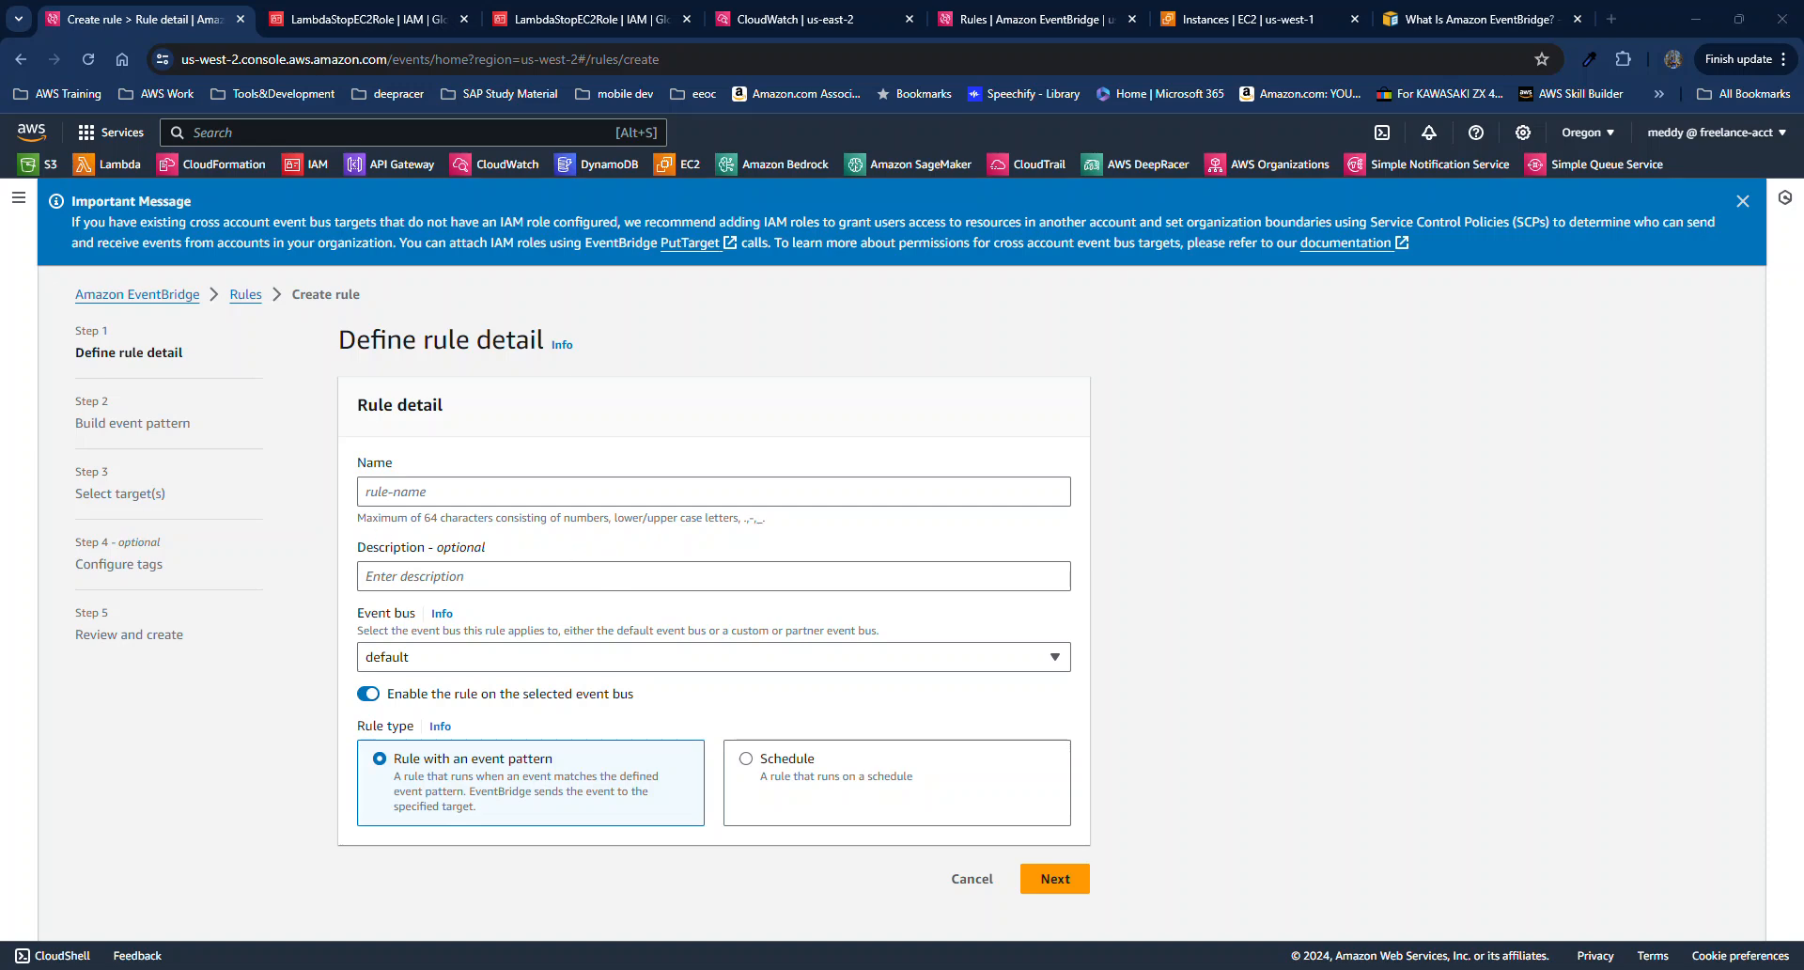
Name the rule terminate_ec2_instances and continue to building the event pattern.
{"action": "left_click", "coordinate": [451, 493]}
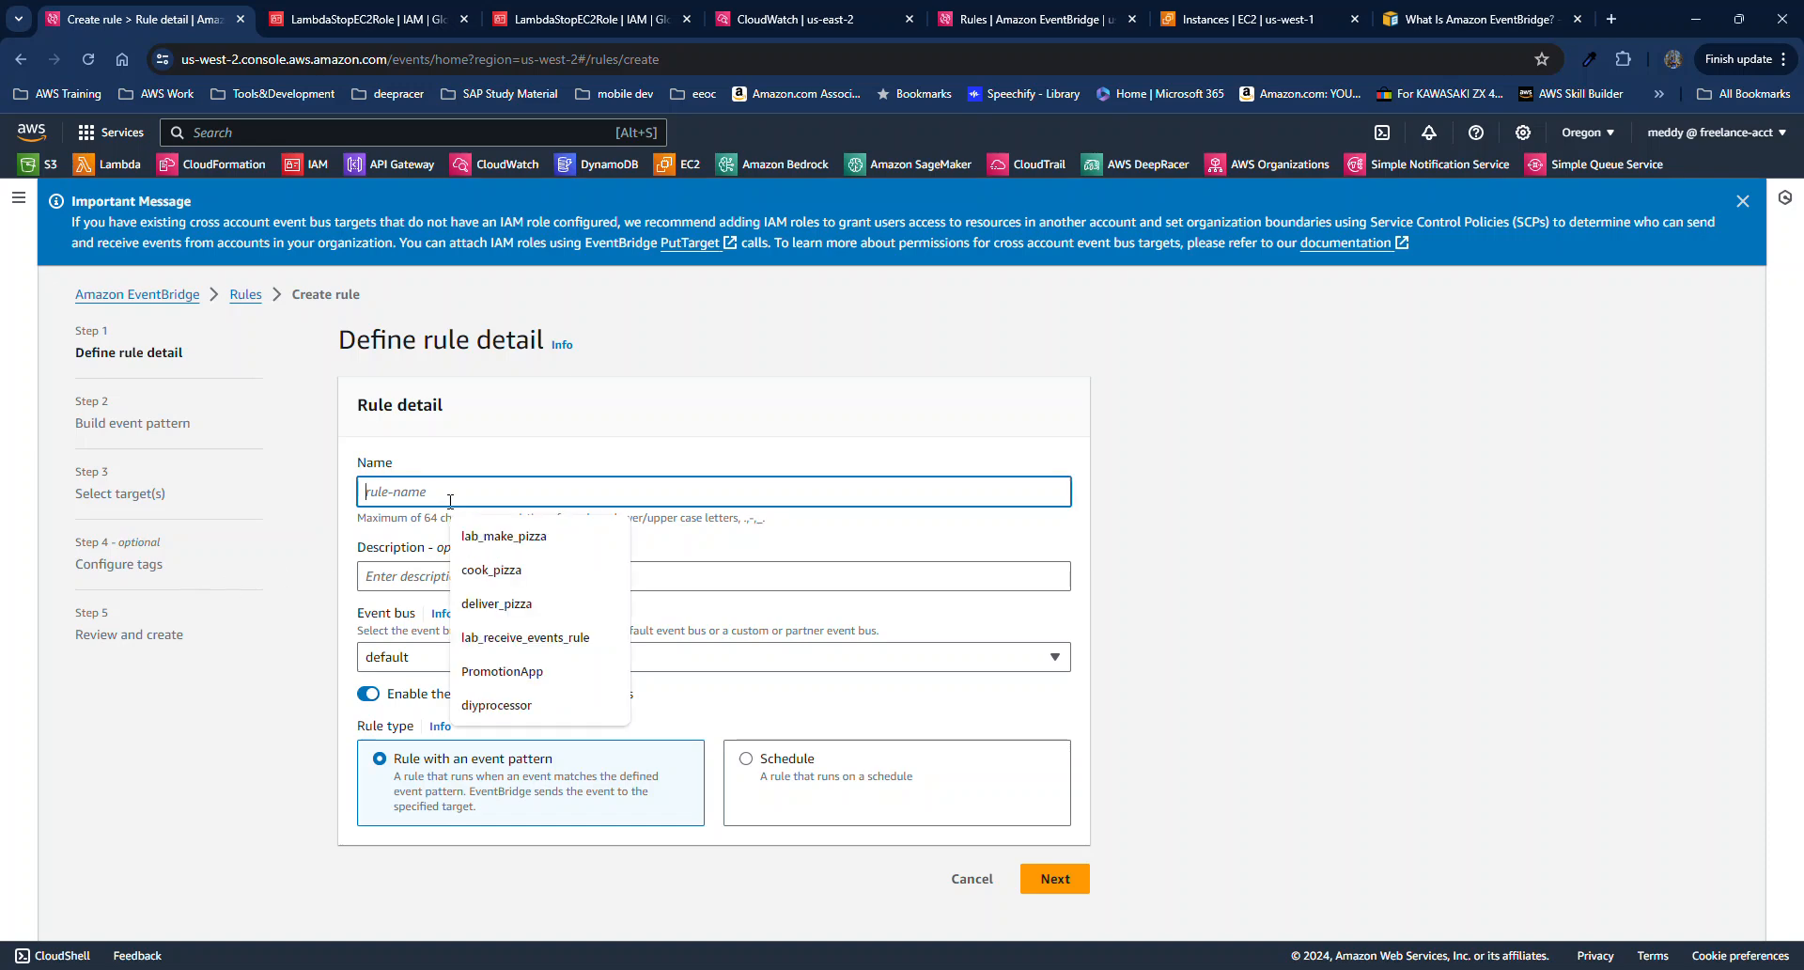
{"action": "type", "text": "terminate_ec2_instances"}
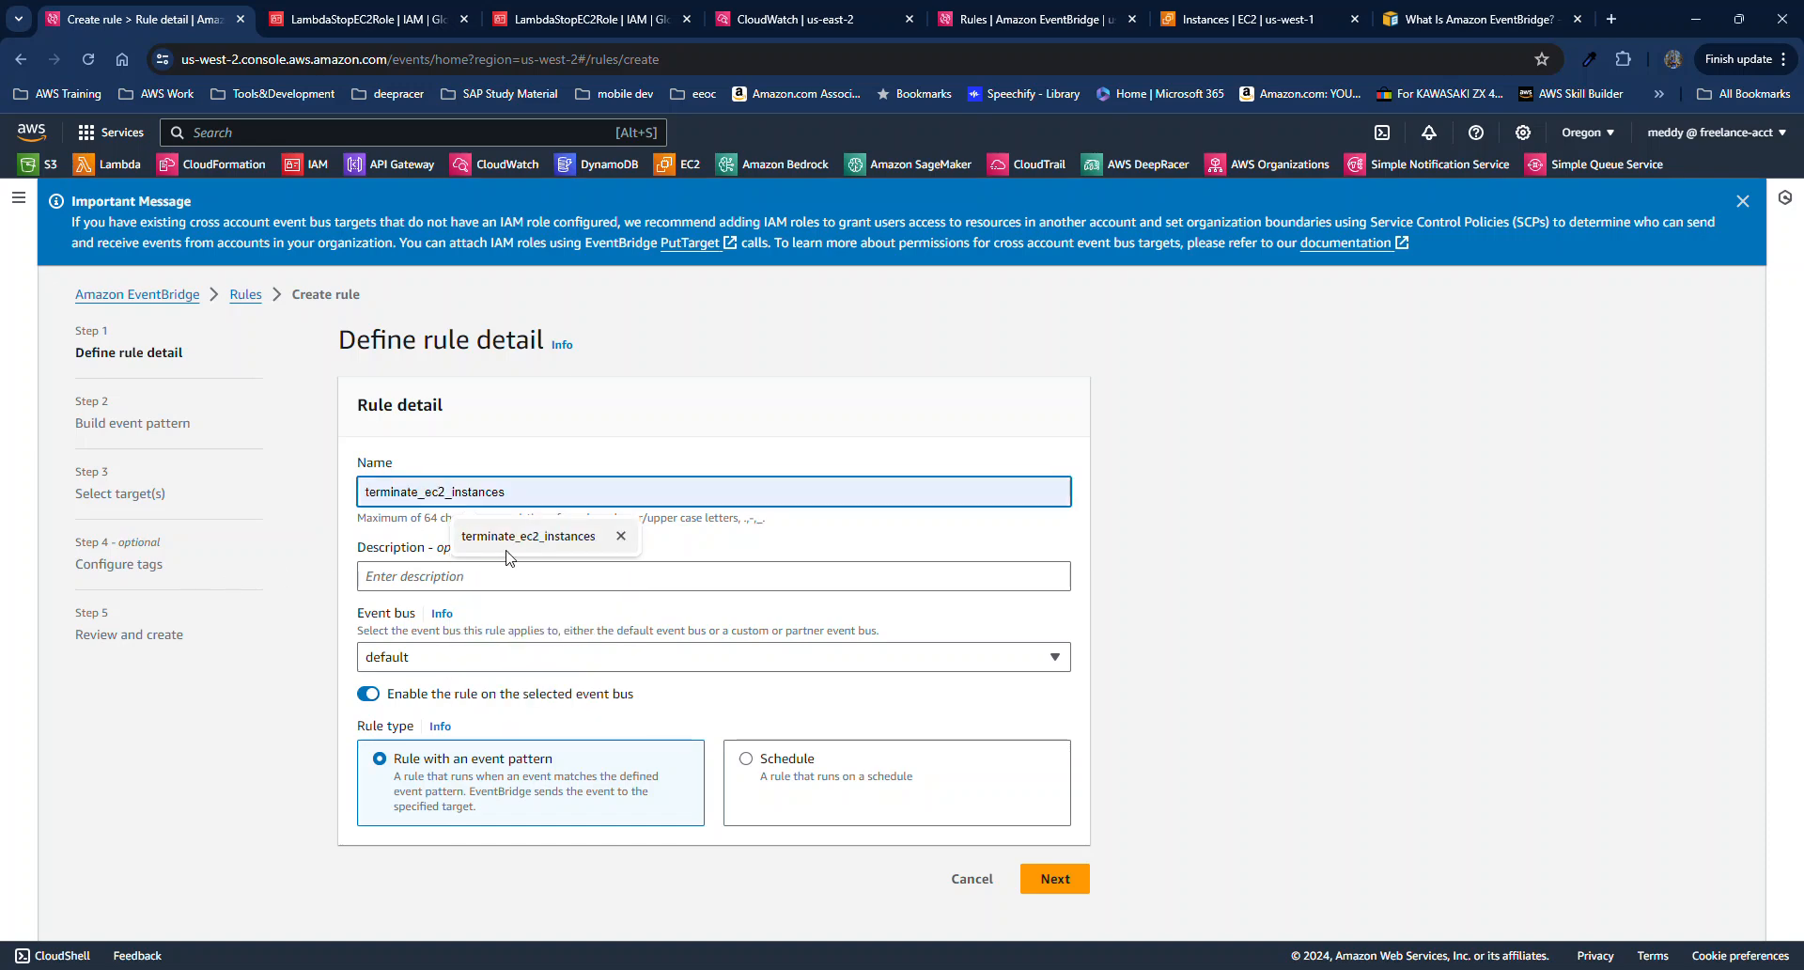
{"action": "left_click", "coordinate": [512, 543]}
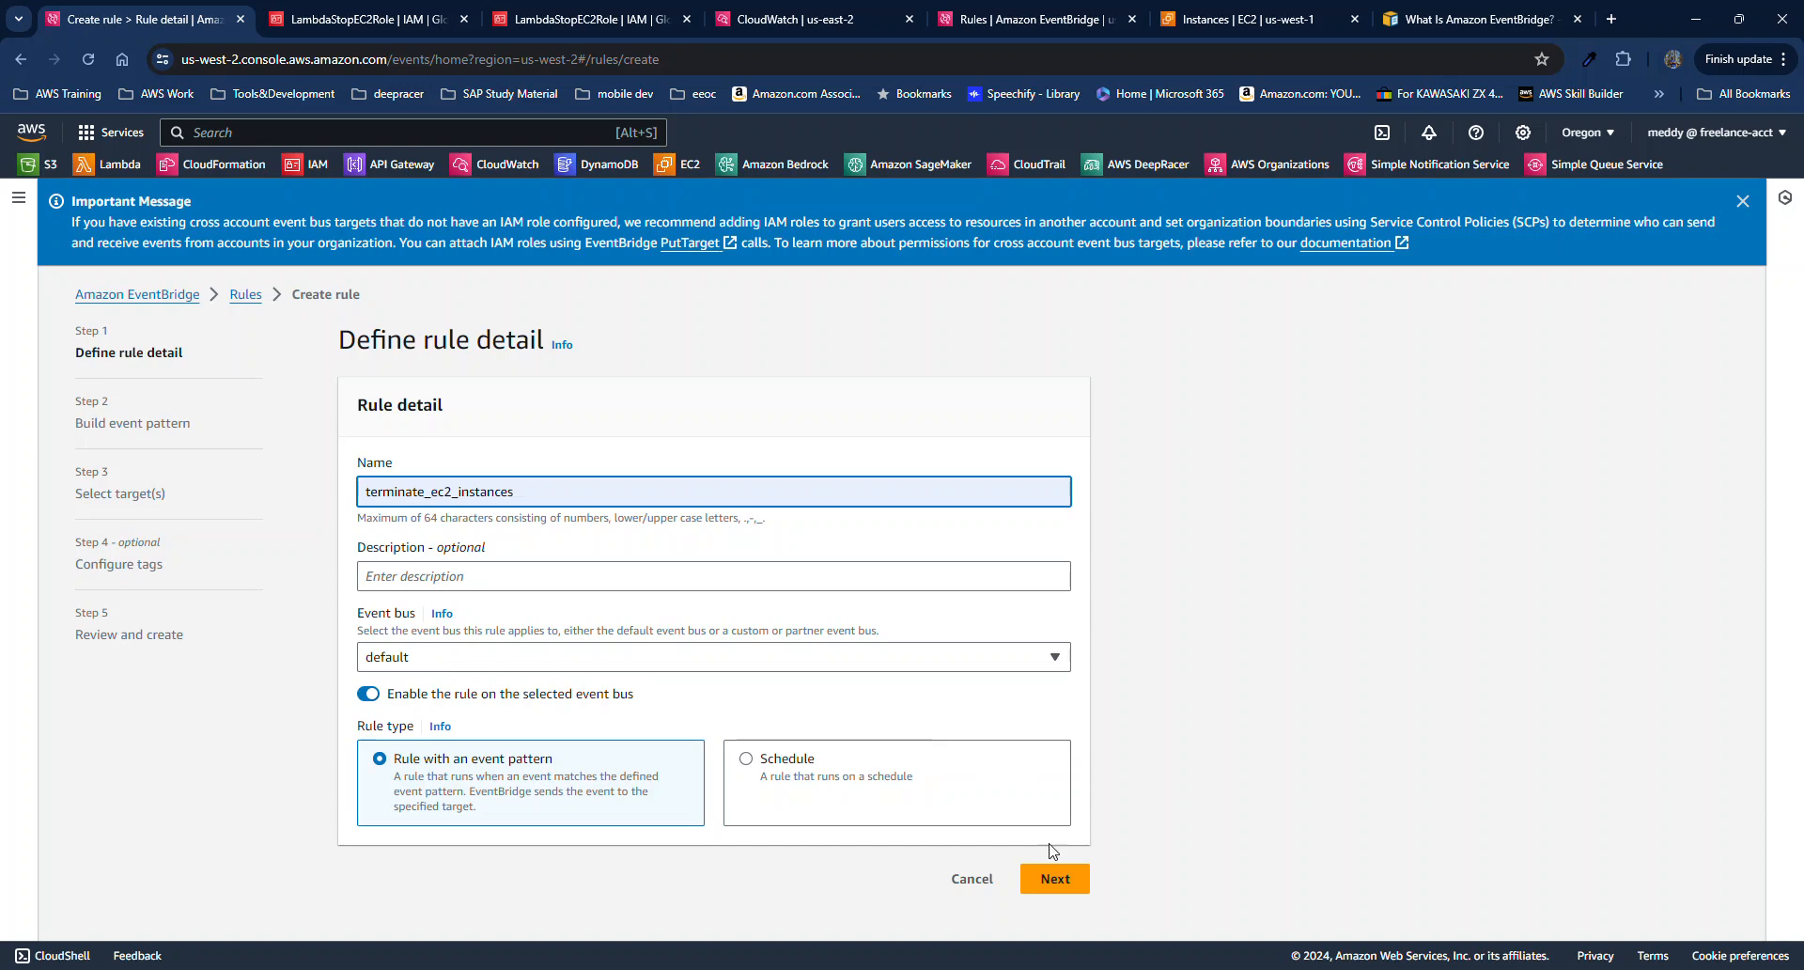
{"action": "left_click", "coordinate": [1054, 877]}
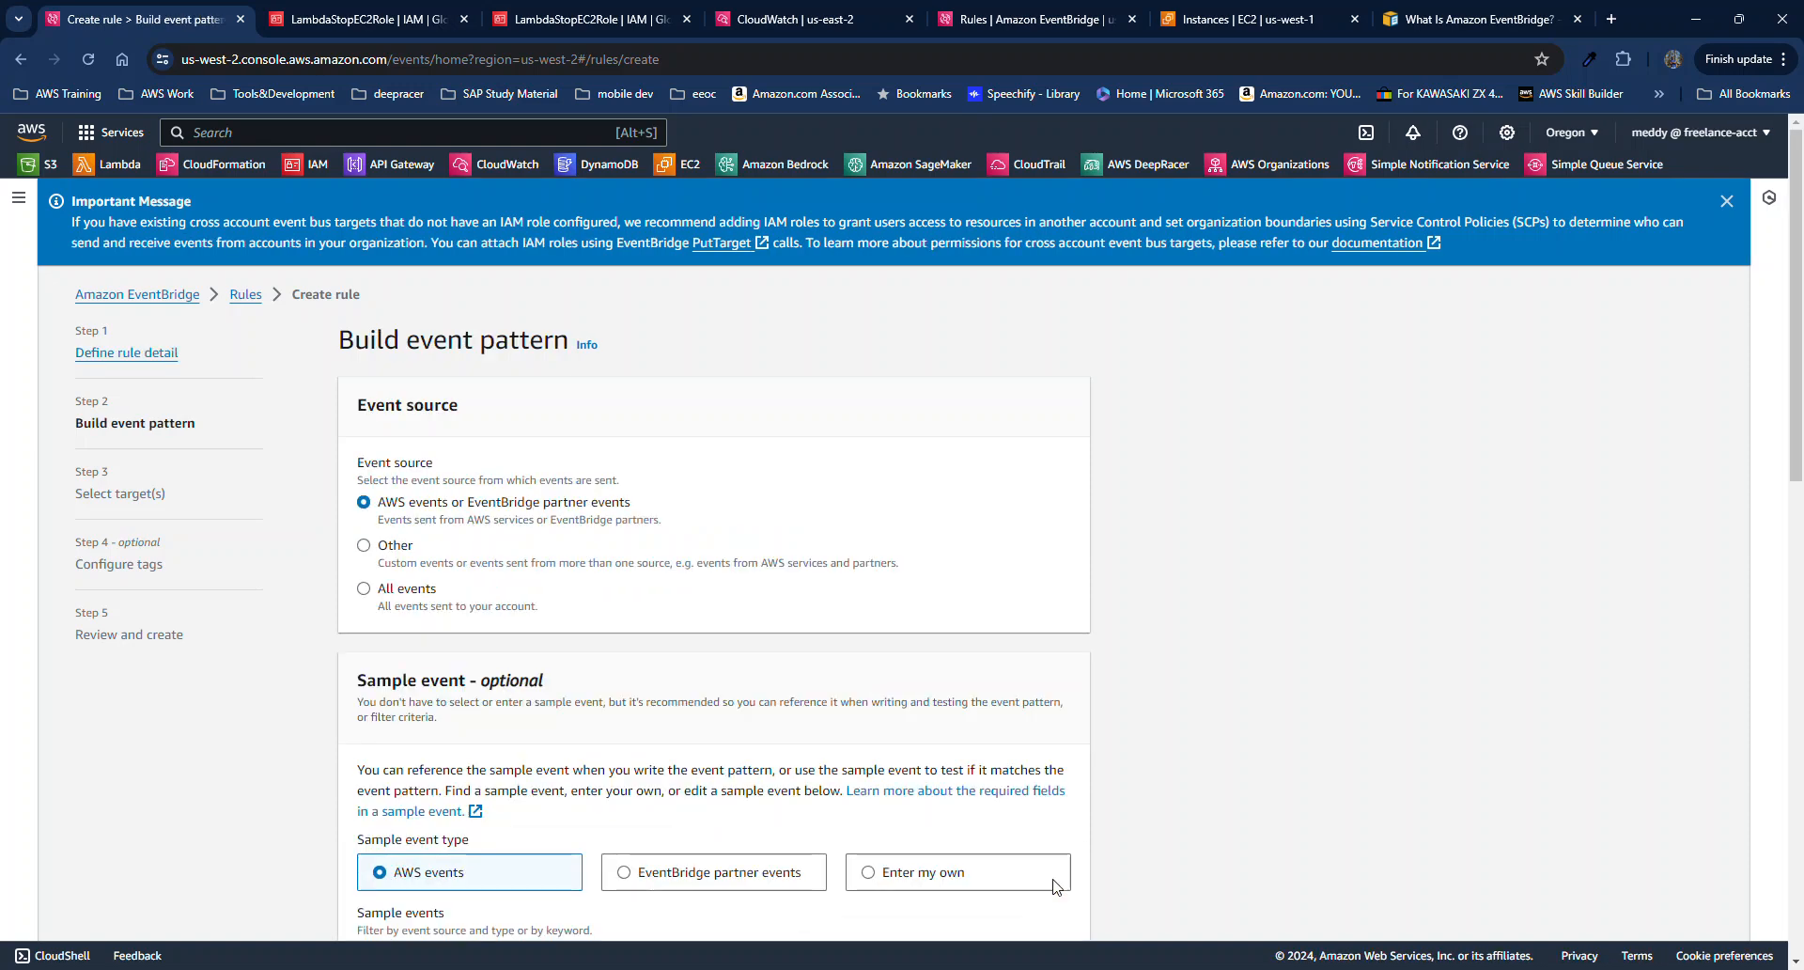
Switch the sample event to a custom one and paste the EC2 Instance State-change Notification JSON for us-west-2 with state pending.
{"action": "scroll", "coordinate": [512, 740], "scroll_direction": "down", "scroll_amount": 4}
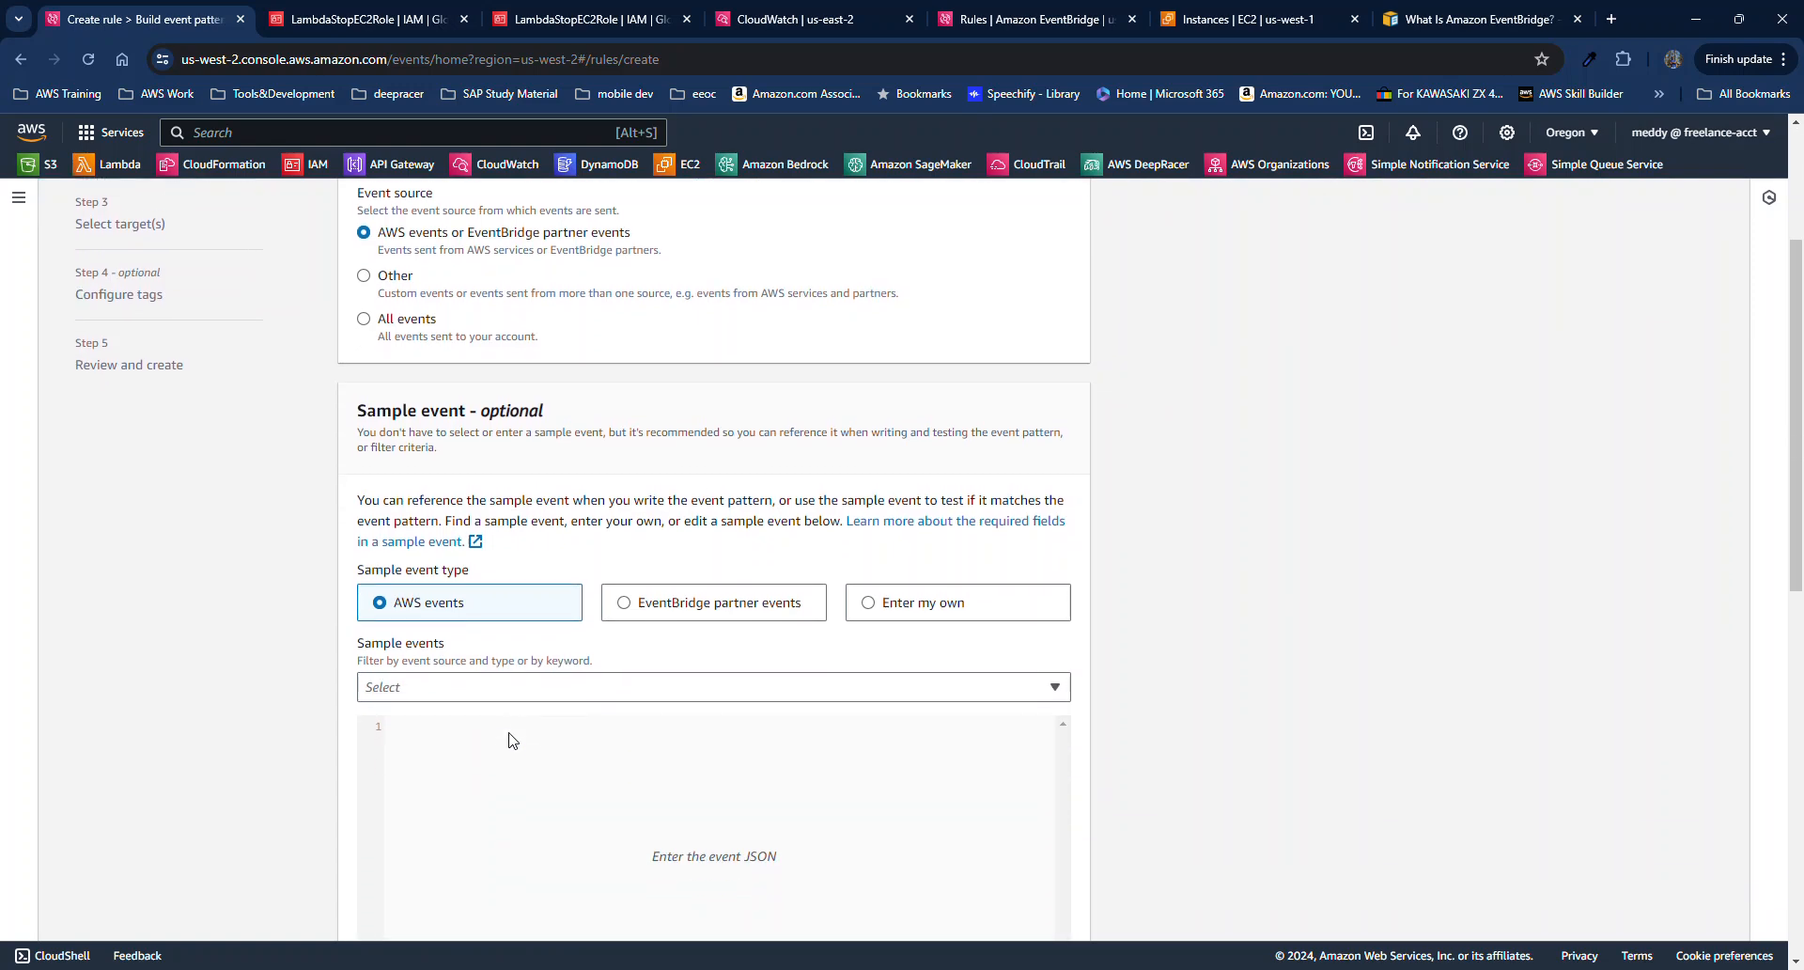
{"action": "scroll", "coordinate": [620, 568], "scroll_direction": "up", "scroll_amount": 2}
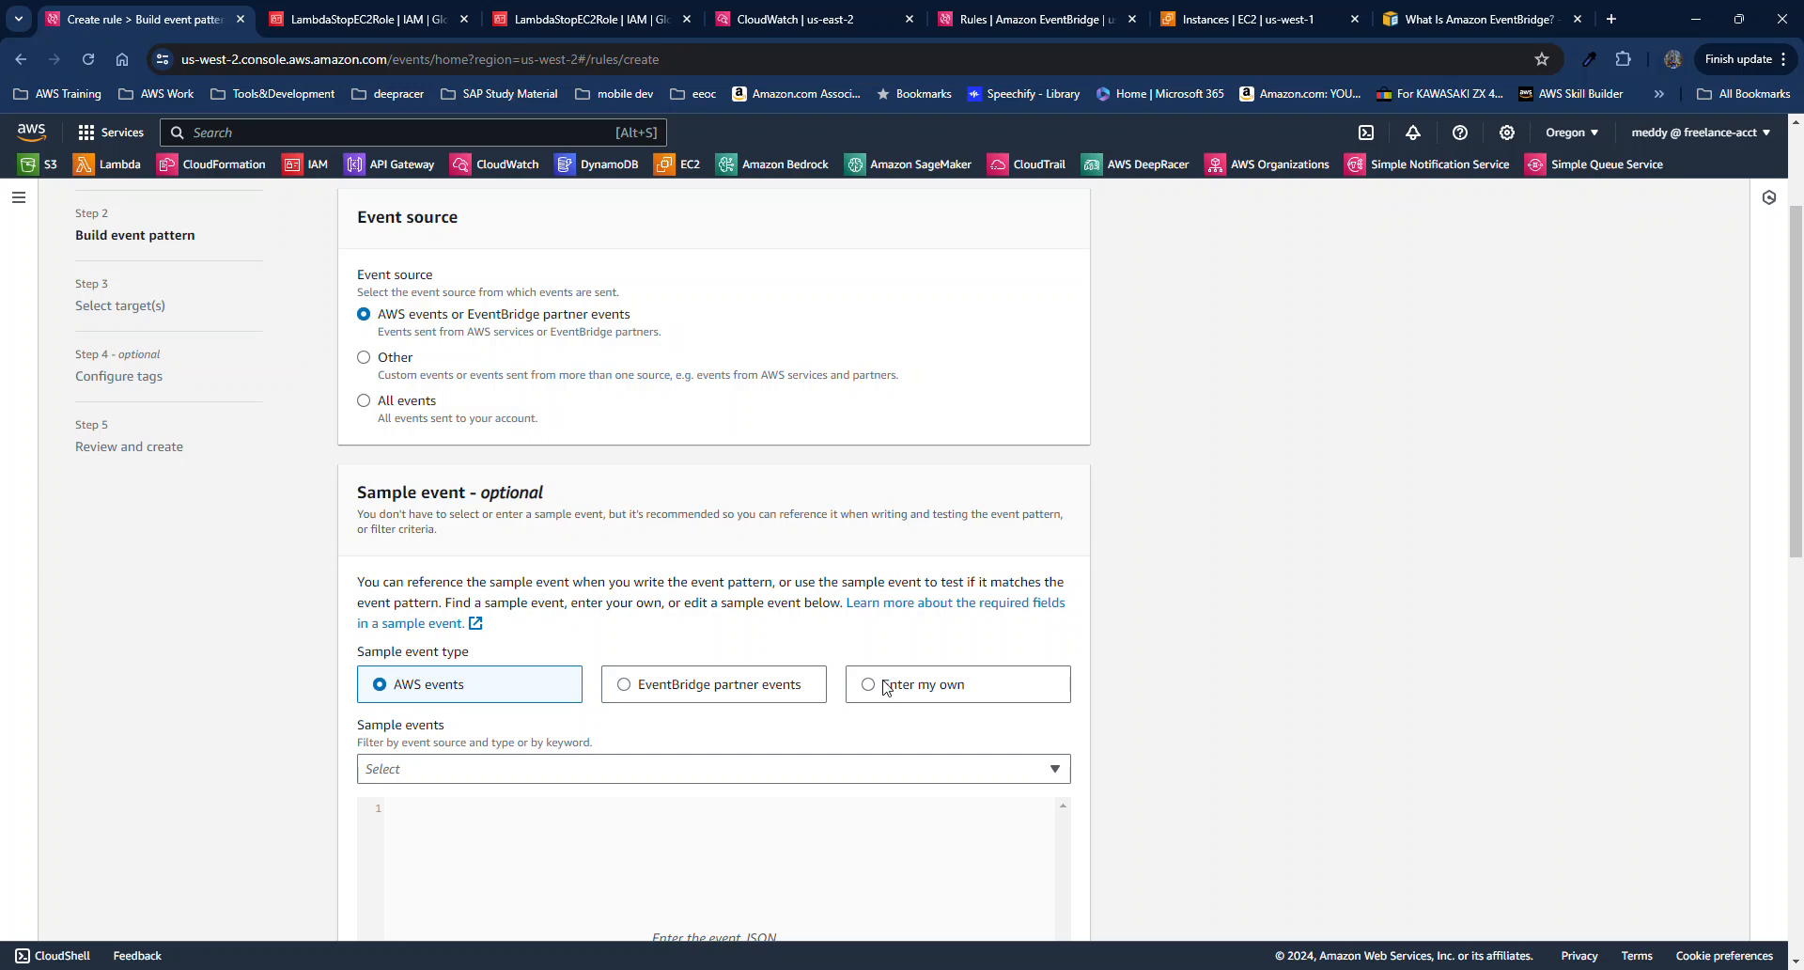
{"action": "left_click", "coordinate": [885, 687]}
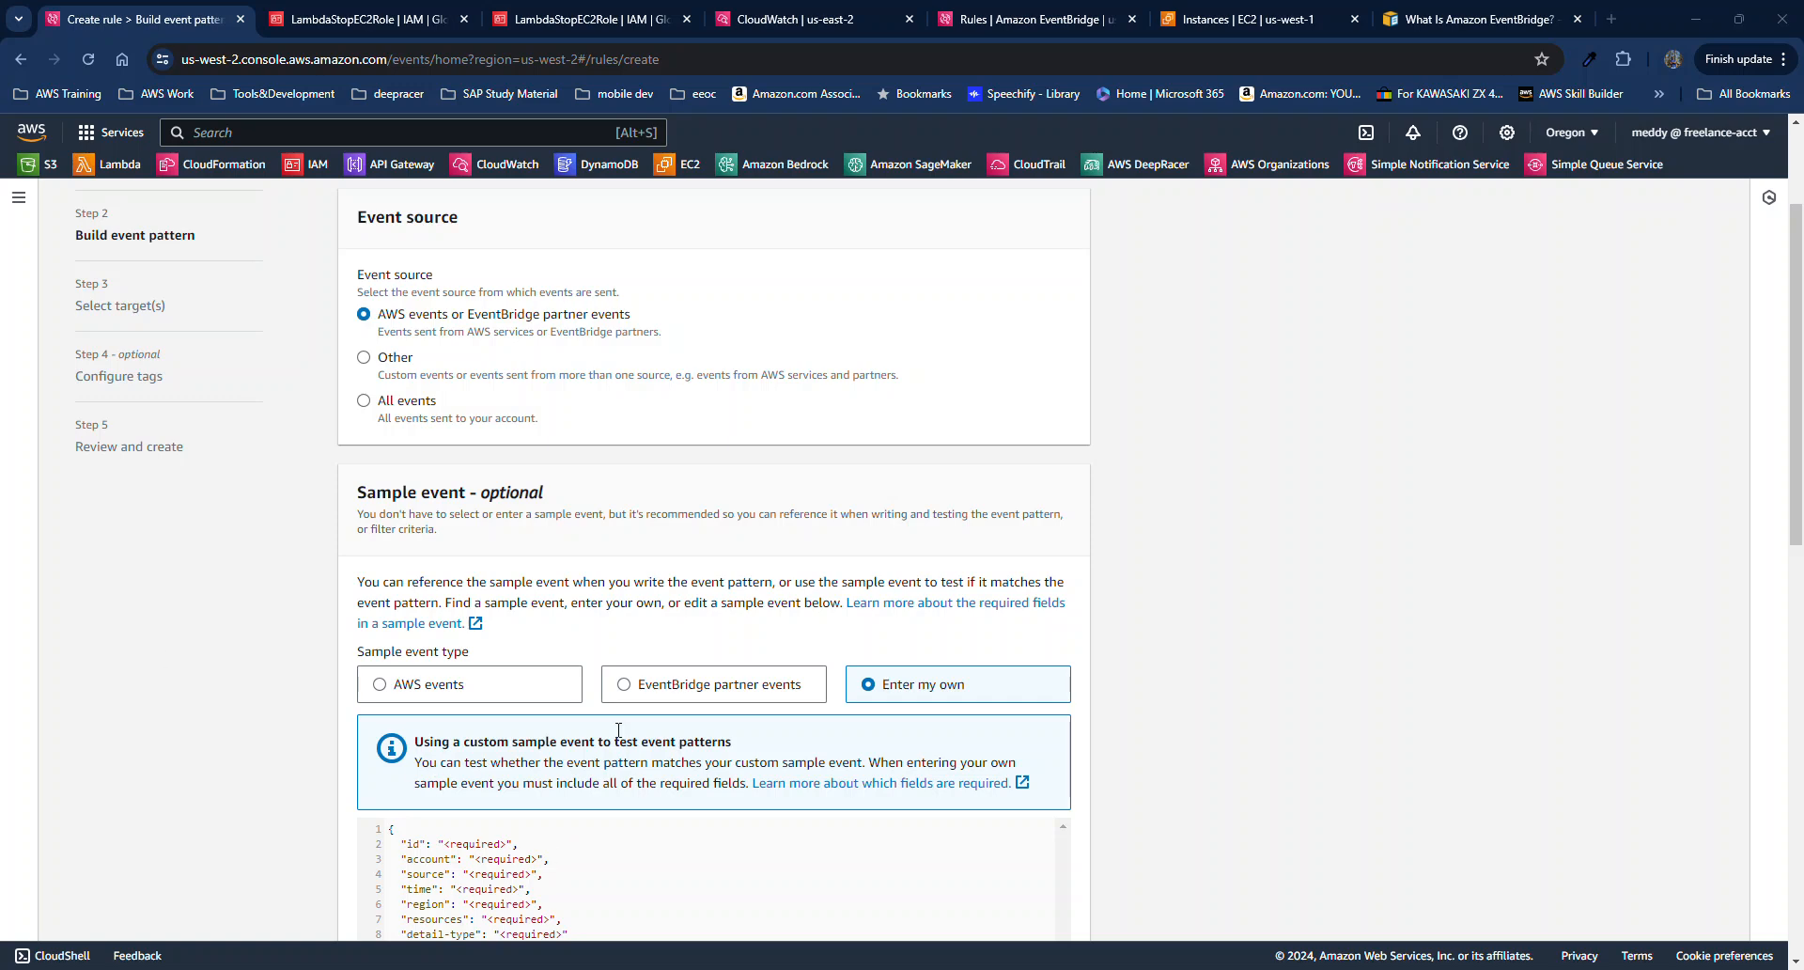
{"action": "scroll", "coordinate": [423, 714], "scroll_direction": "down", "scroll_amount": 2}
{"action": "left_click_drag", "start_coordinate": [460, 794], "coordinate": [329, 620]}
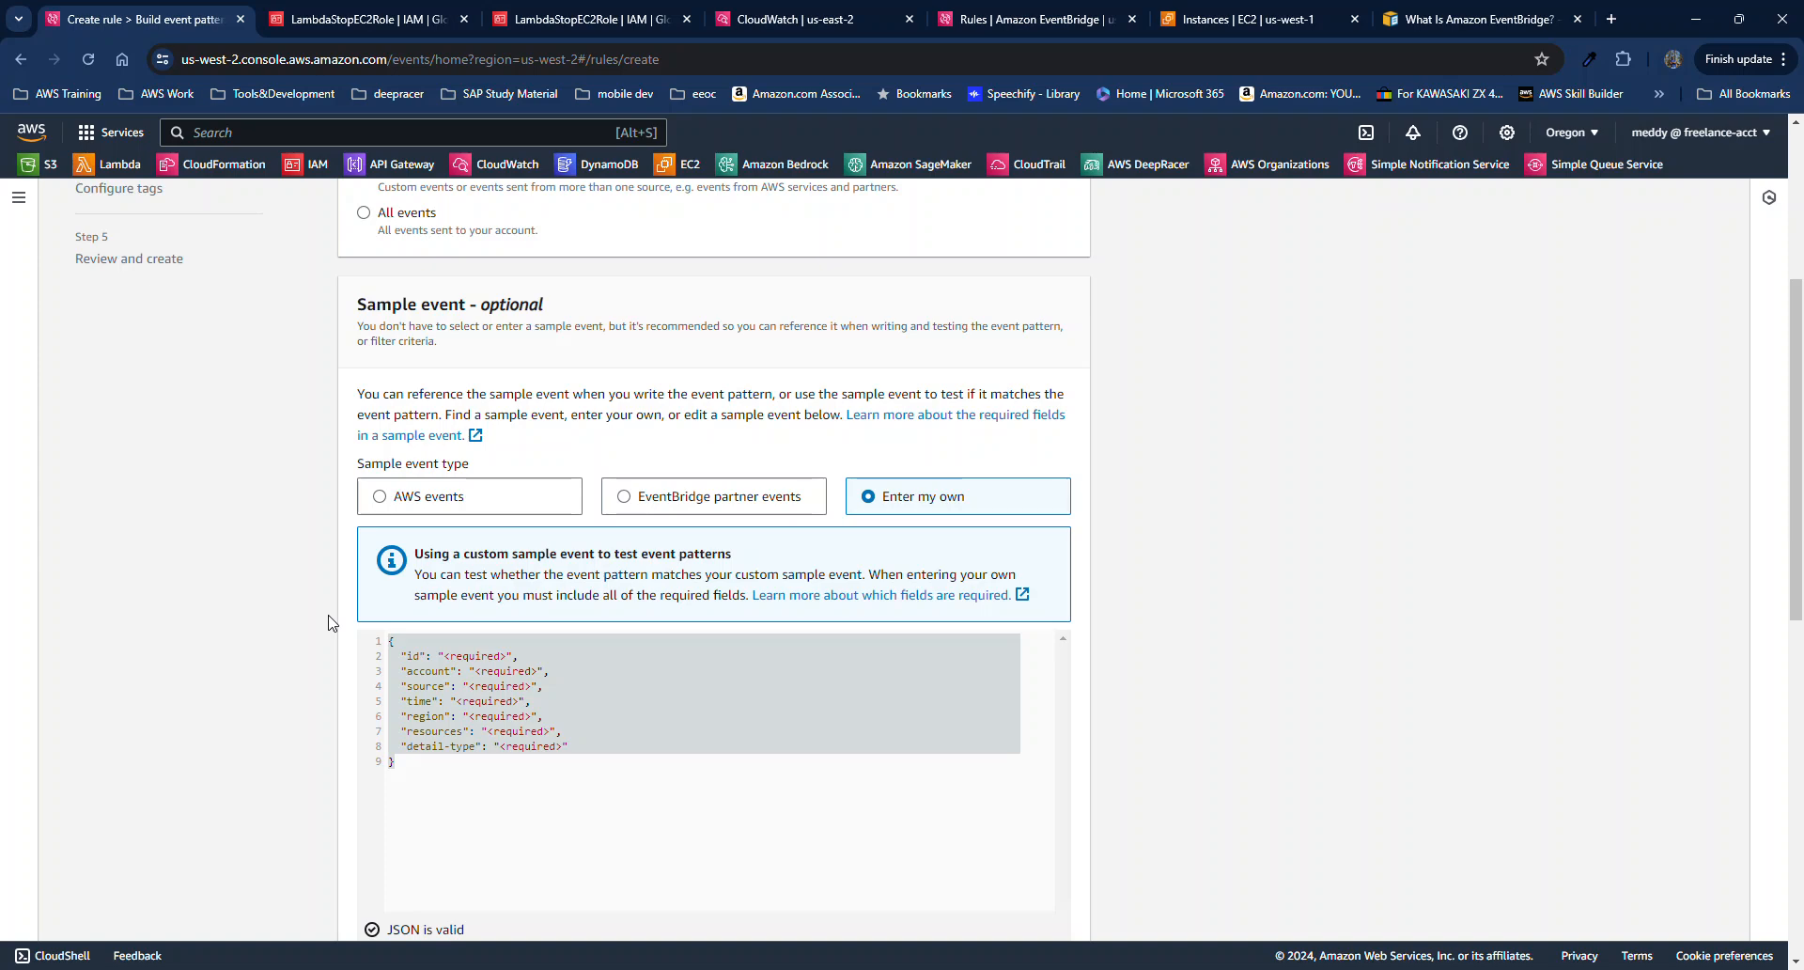
{"action": "key", "text": "ctrl+v"}
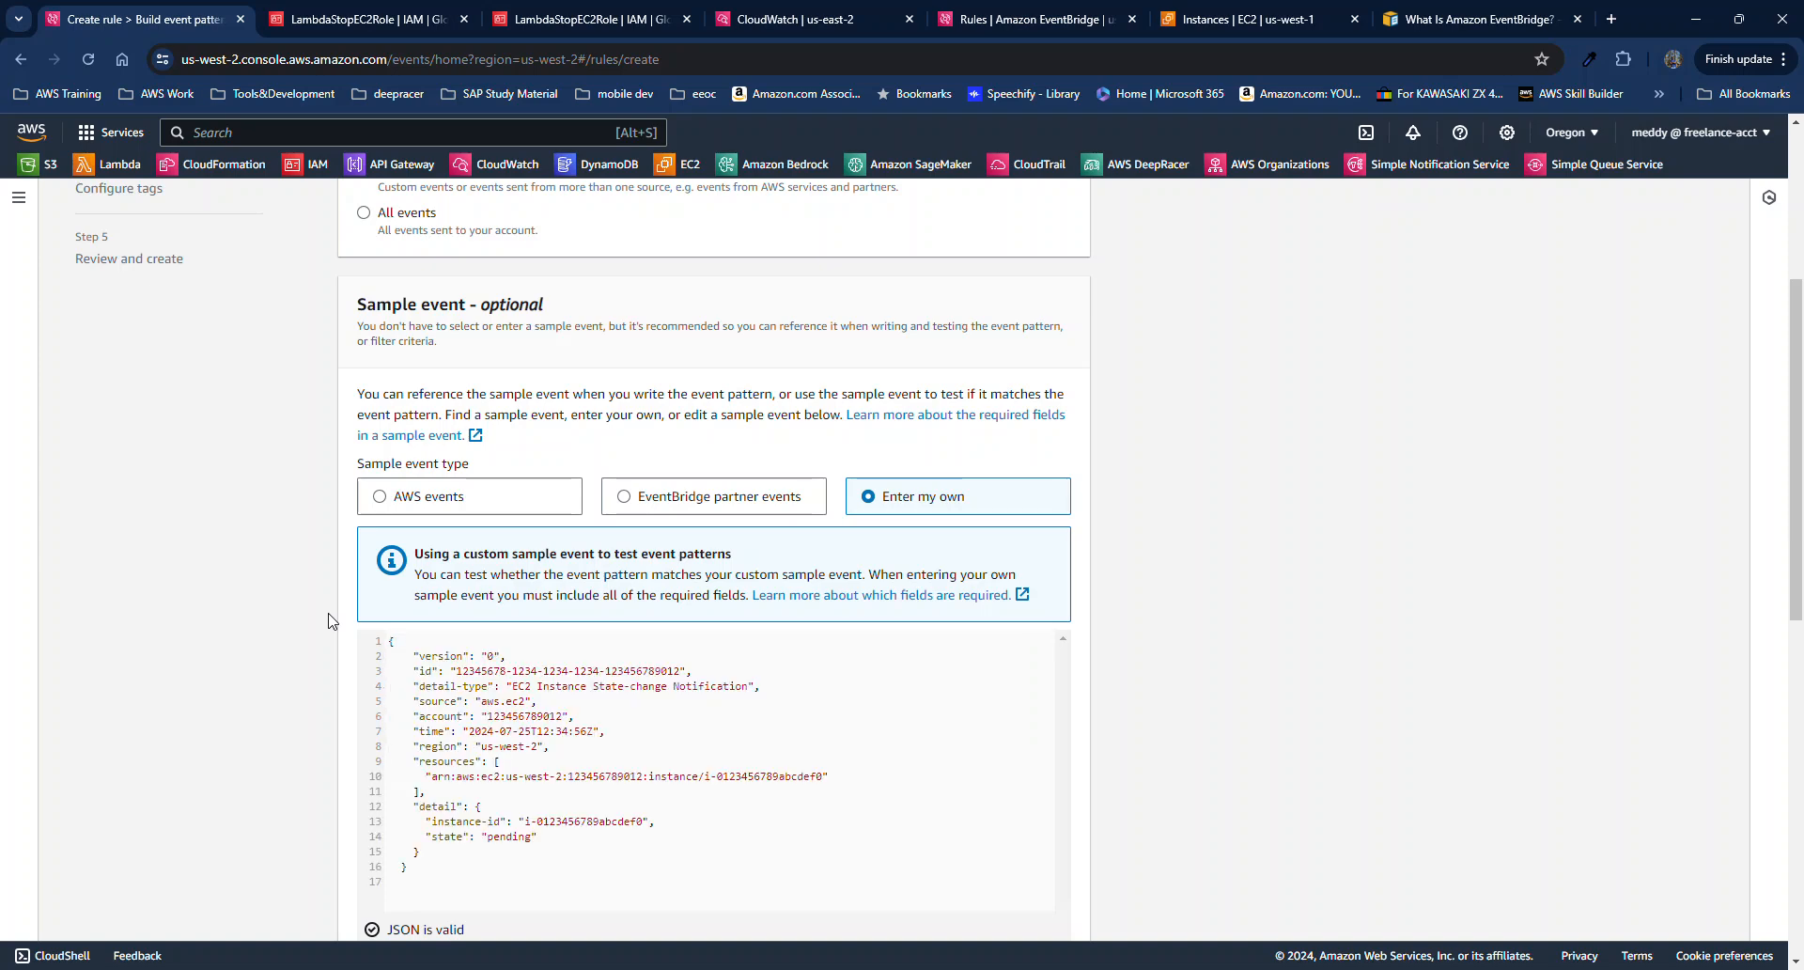
{"action": "scroll", "coordinate": [310, 626], "scroll_direction": "down", "scroll_amount": 5}
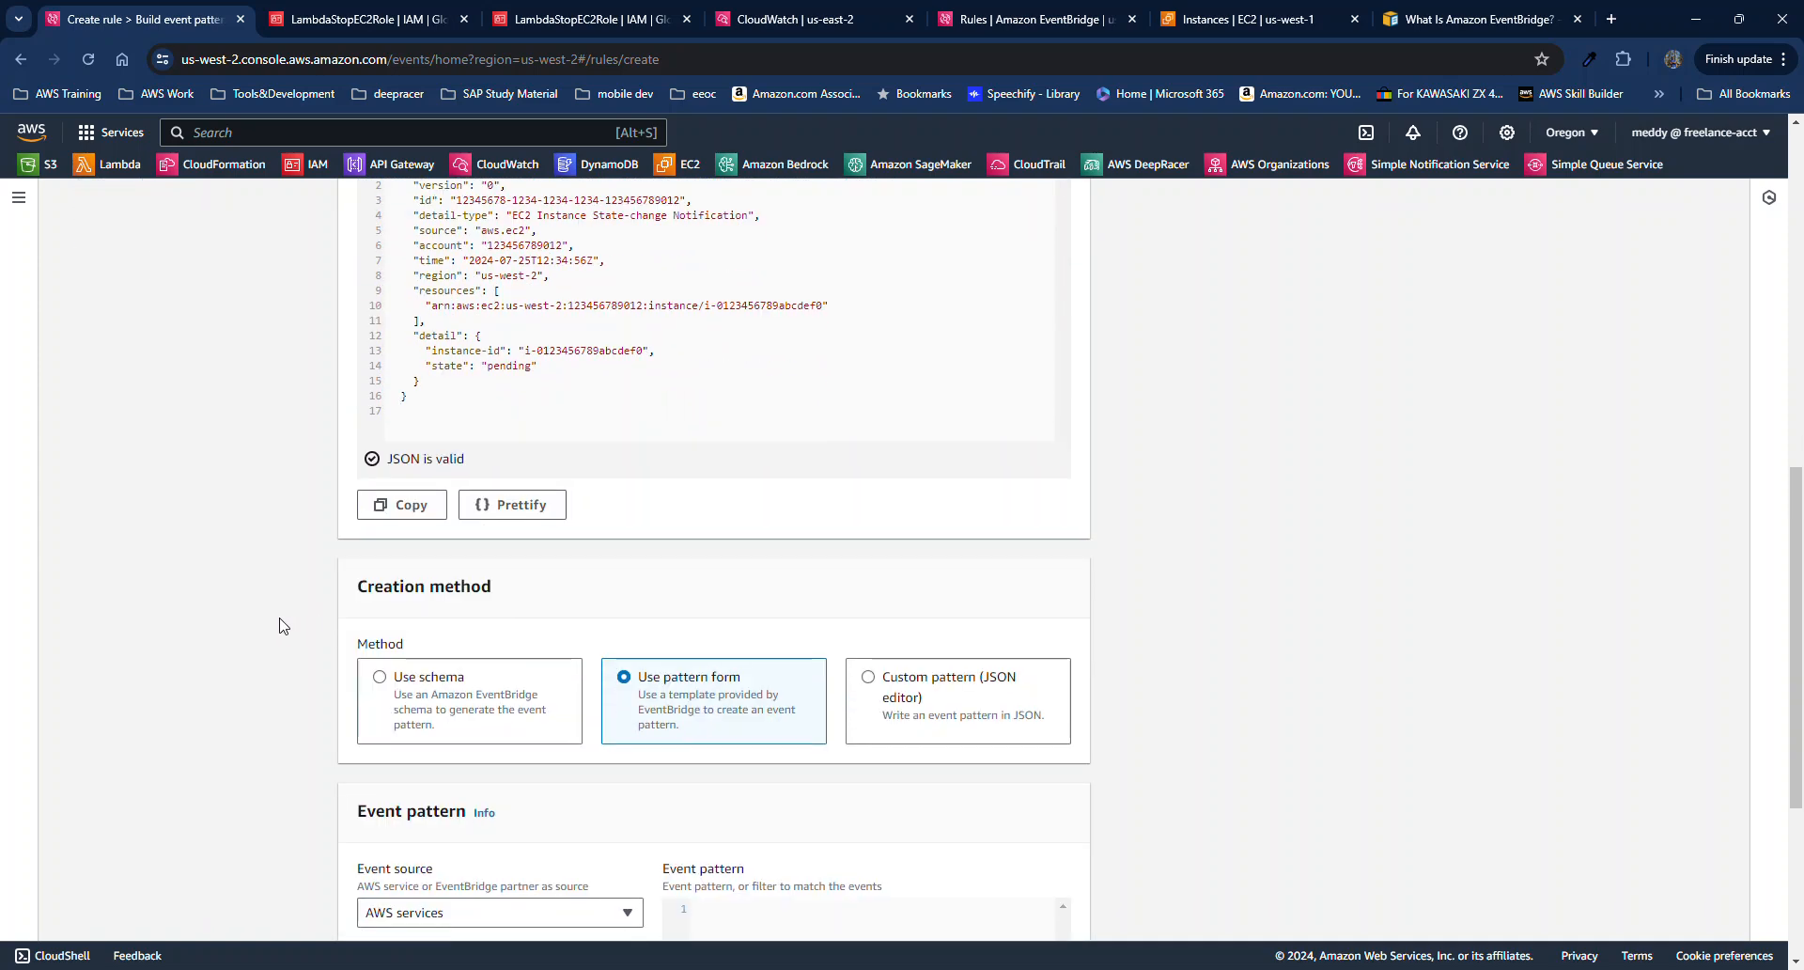
{"action": "scroll", "coordinate": [279, 625], "scroll_direction": "down", "scroll_amount": 4}
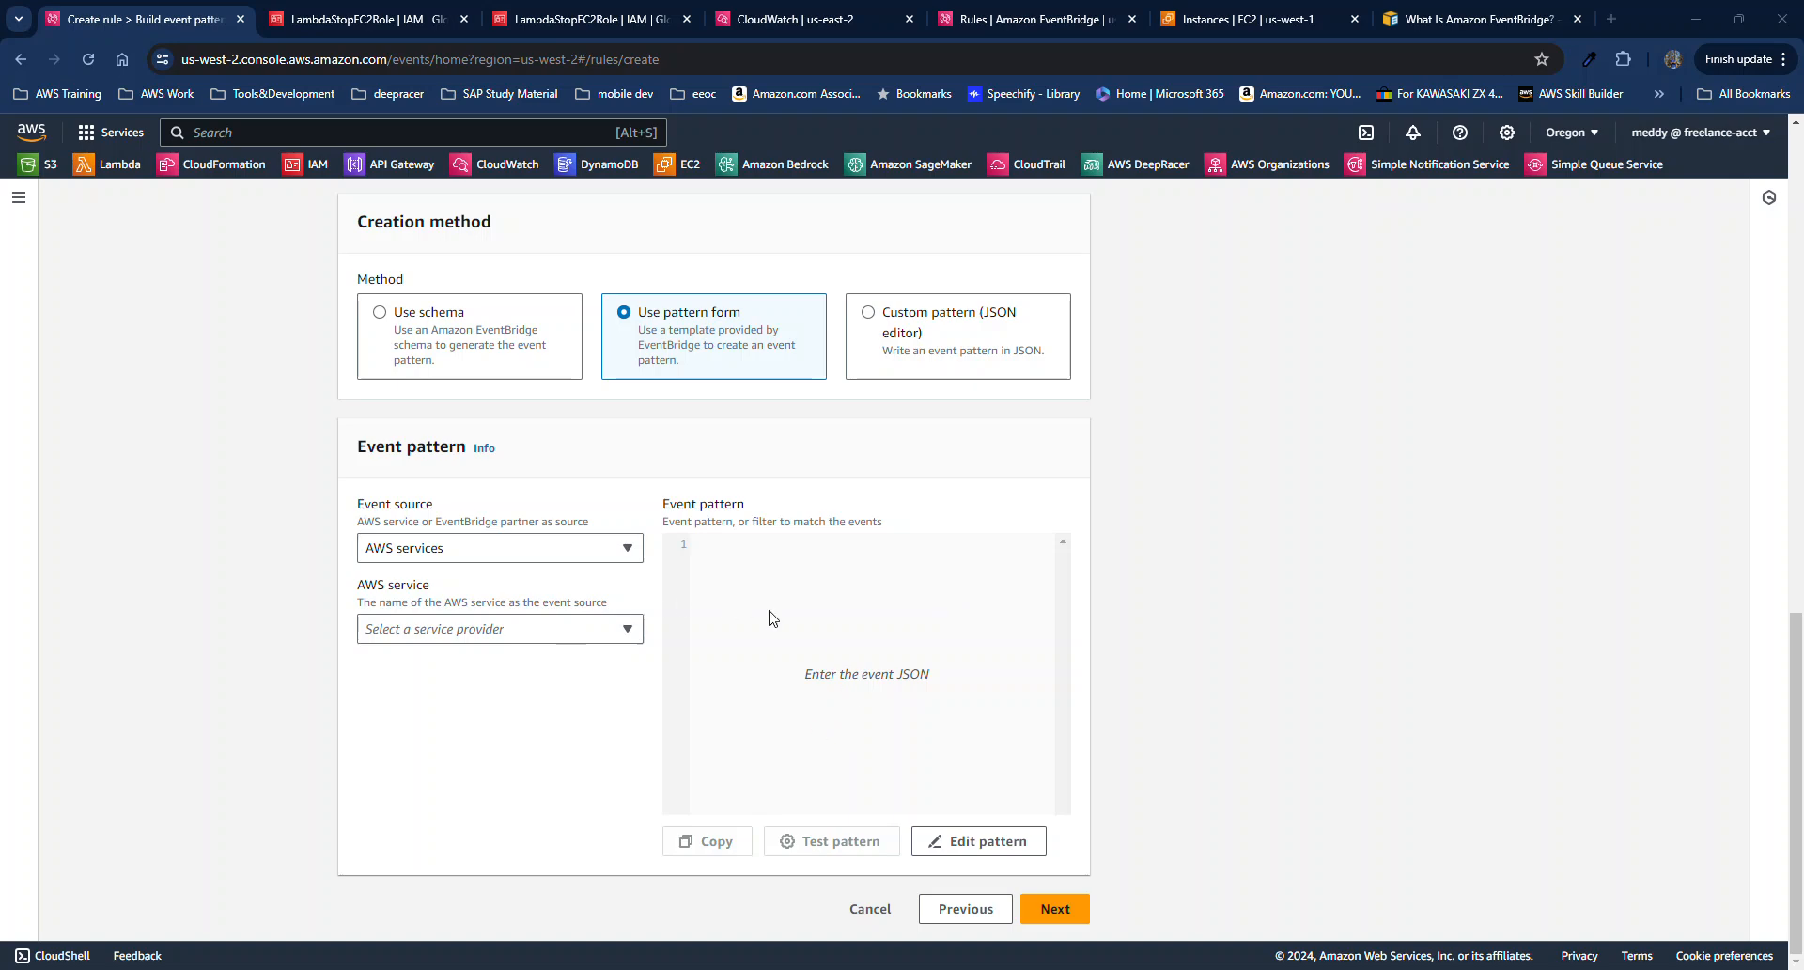
{"action": "left_click", "coordinate": [952, 359]}
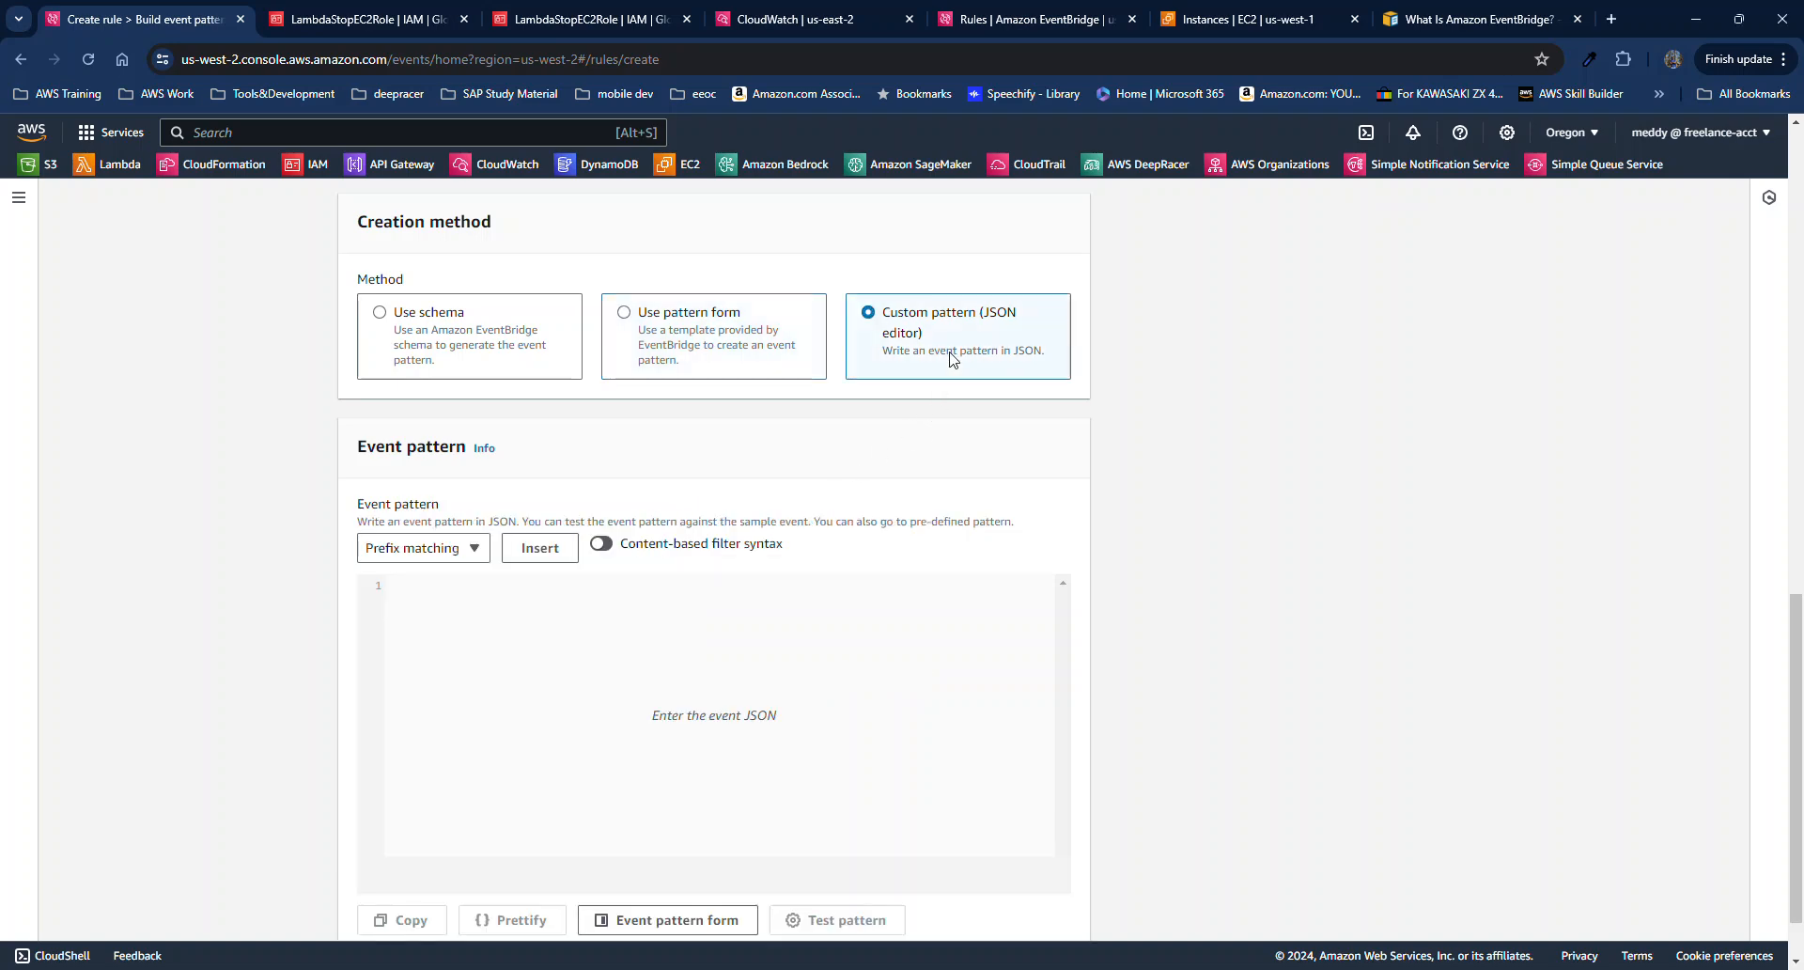
{"action": "left_click", "coordinate": [481, 327]}
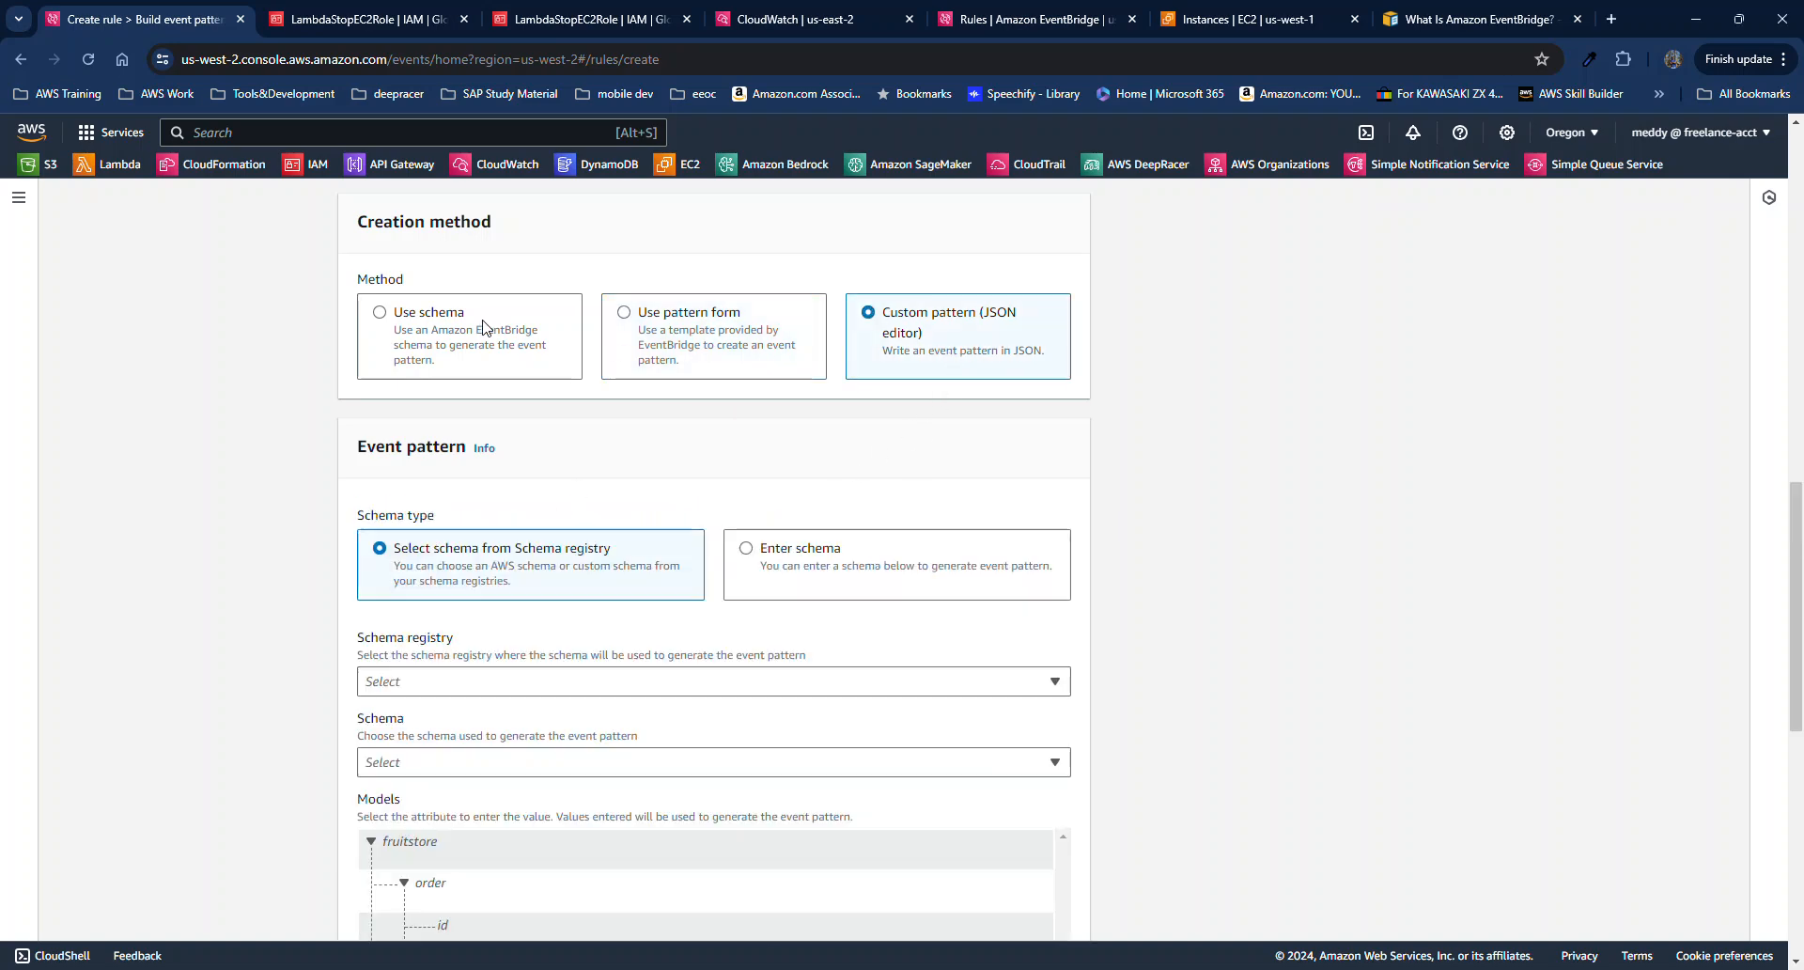
{"action": "scroll", "coordinate": [564, 300], "scroll_direction": "down", "scroll_amount": 1}
{"action": "left_click", "coordinate": [671, 255]}
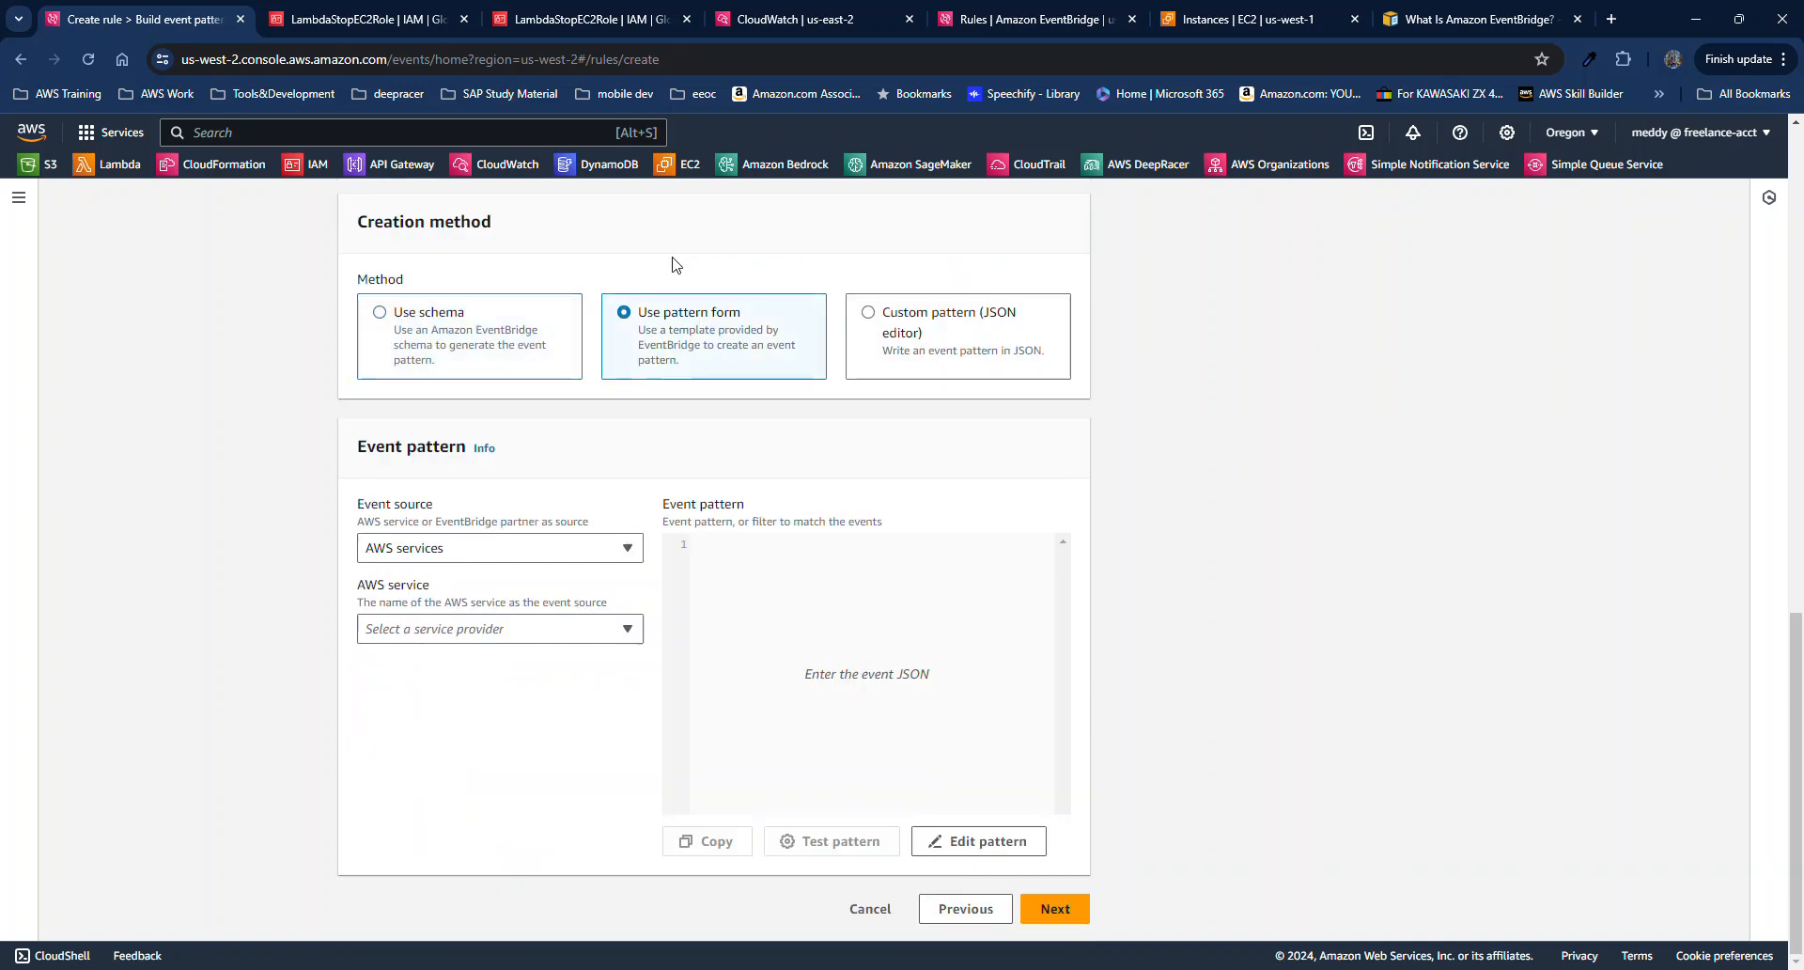
Switch to a custom JSON event pattern matching source aws.ec2, detail-type EC2 Instance State-change Notification and state pending.
{"action": "left_click", "coordinate": [949, 840]}
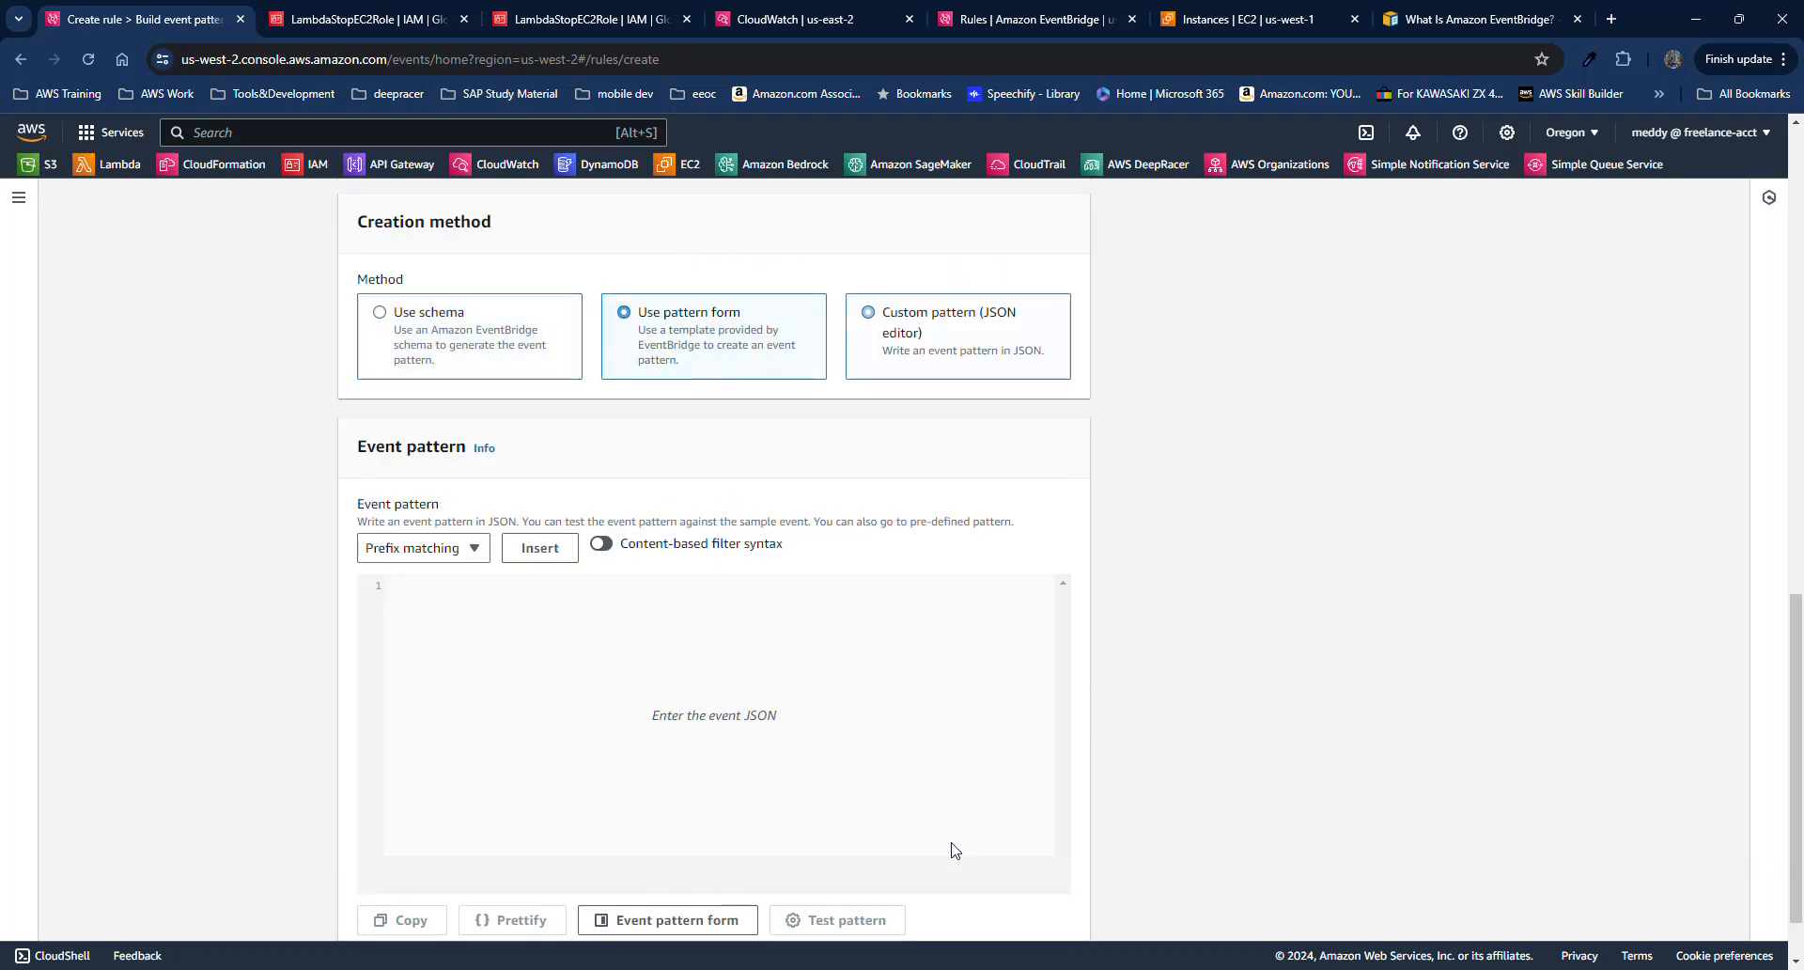
{"action": "left_click", "coordinate": [630, 680]}
{"action": "type", "text": "{     \"source\": [\"aws.ec2\"],     \"detail-type\": [\"EC2 Instance State-change Notification\"],     \"detail\": {       \"state\": [\"pending\"]     }   }"}
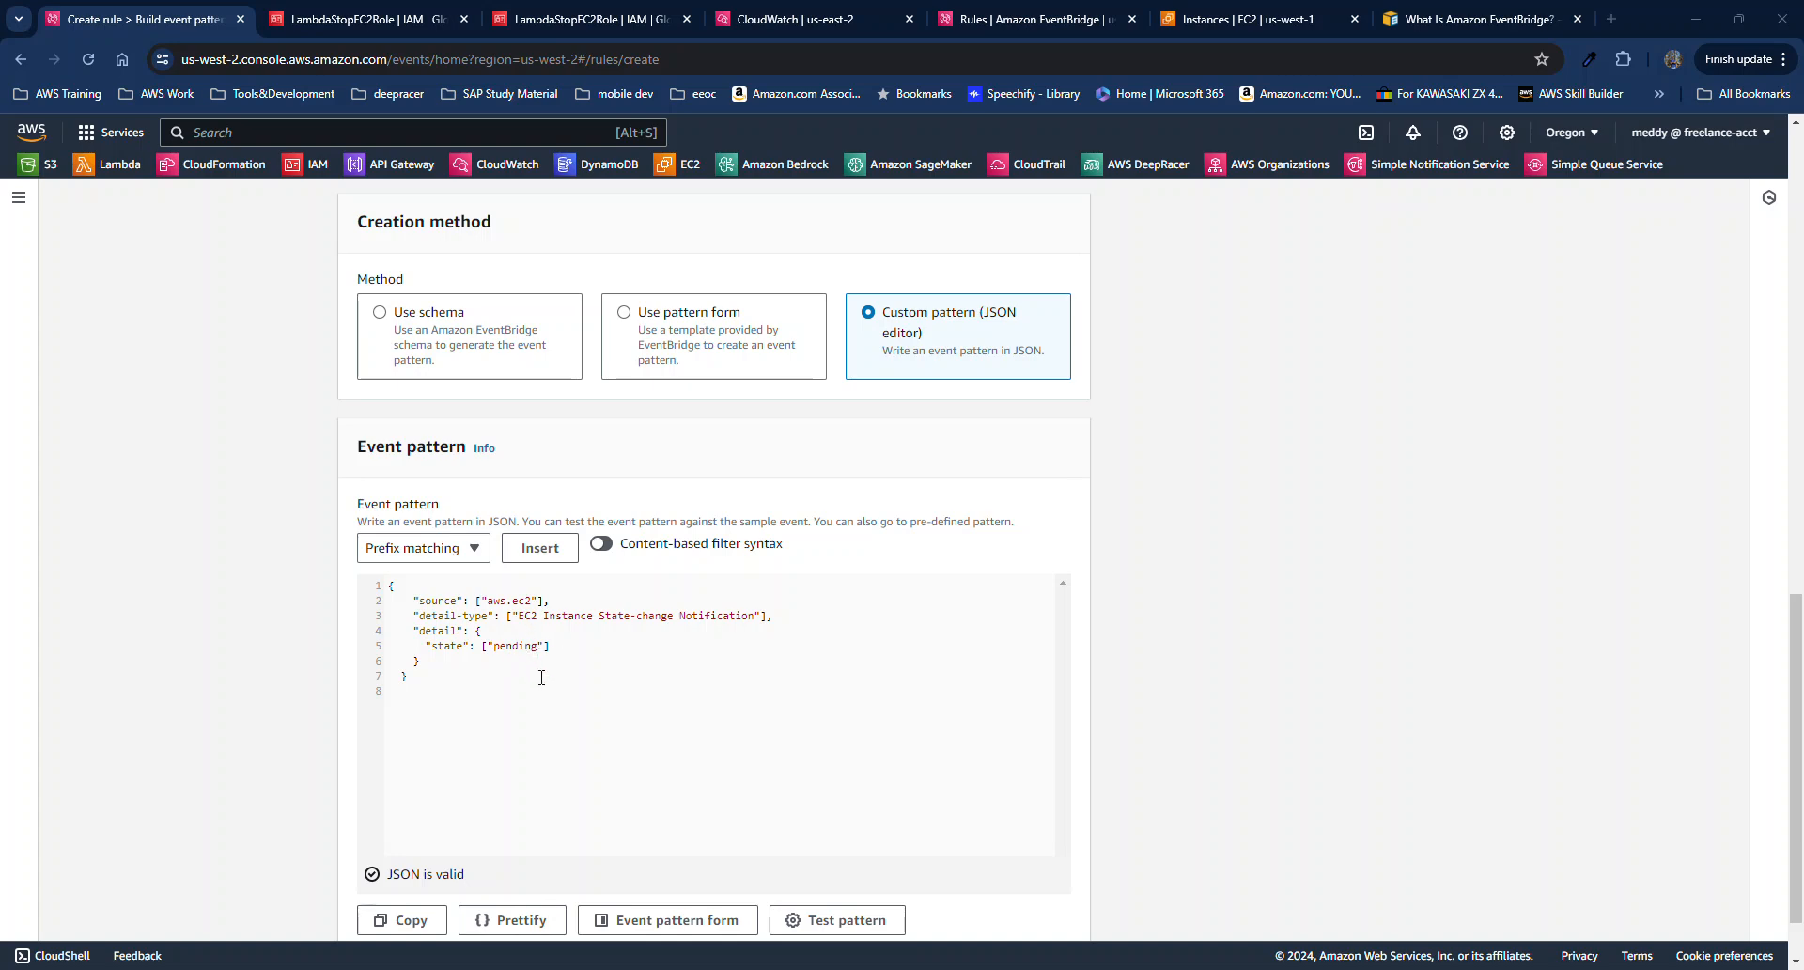
Test the event pattern against the sample event, dismiss the test message and continue to target selection.
{"action": "scroll", "coordinate": [546, 679], "scroll_direction": "down", "scroll_amount": 2}
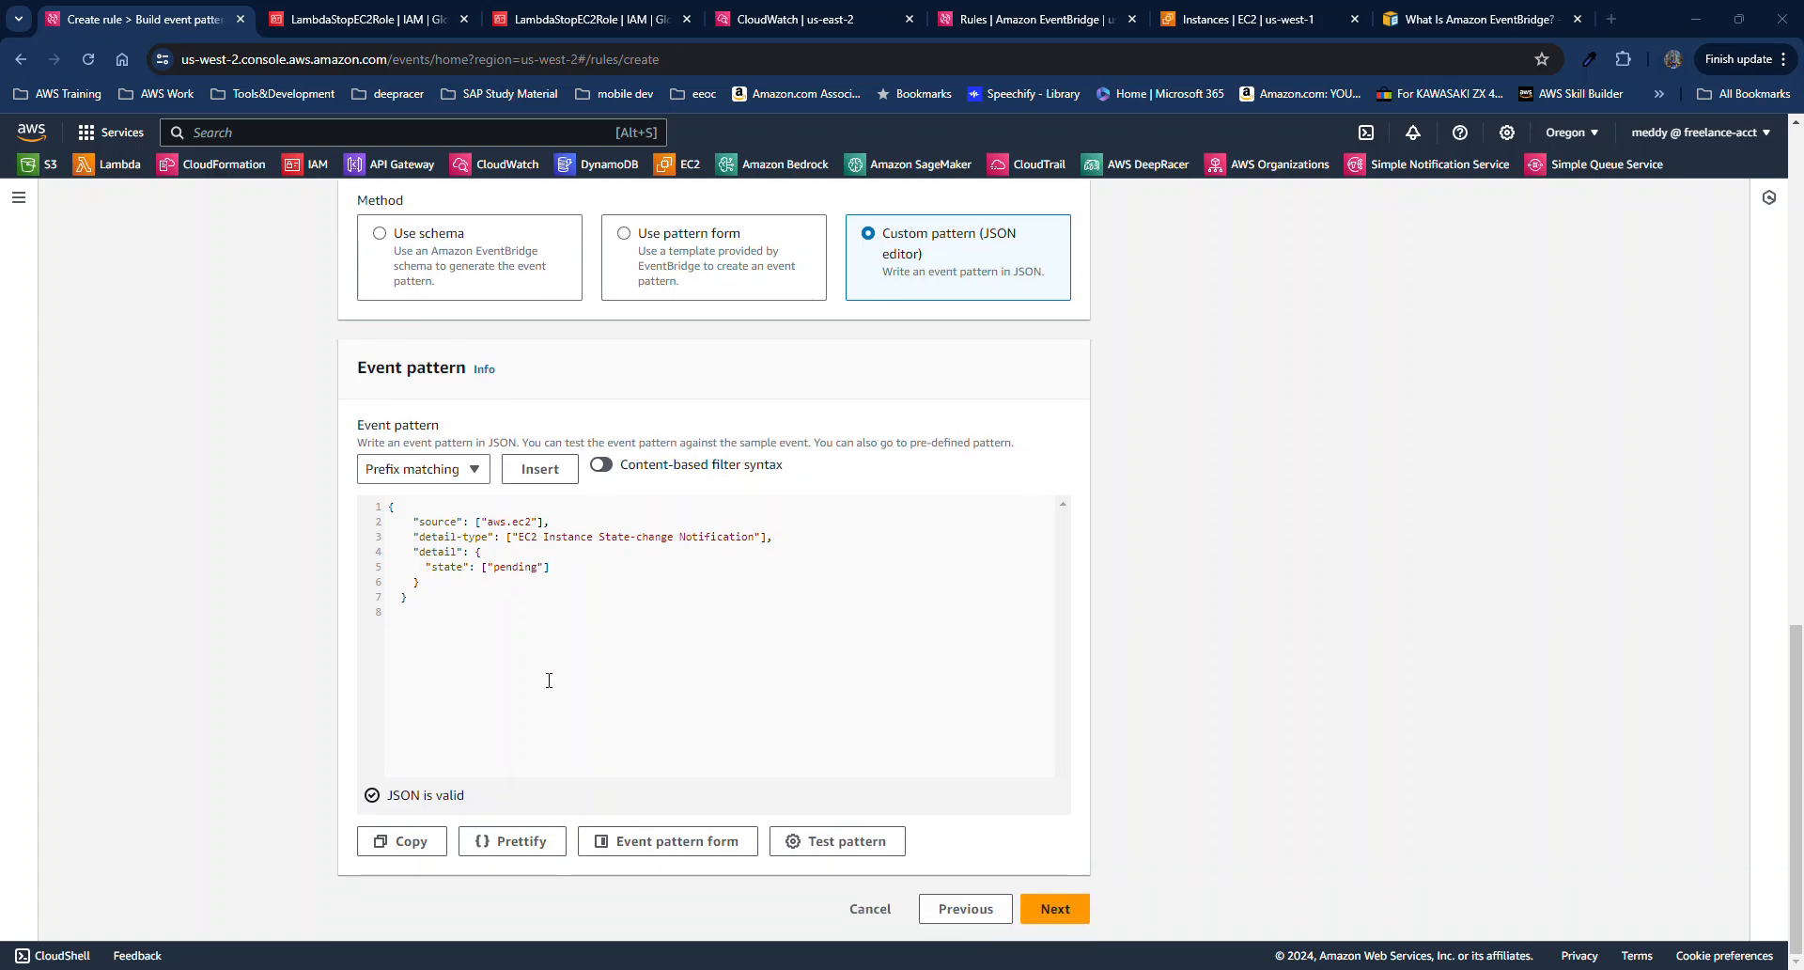
{"action": "left_click", "coordinate": [842, 859]}
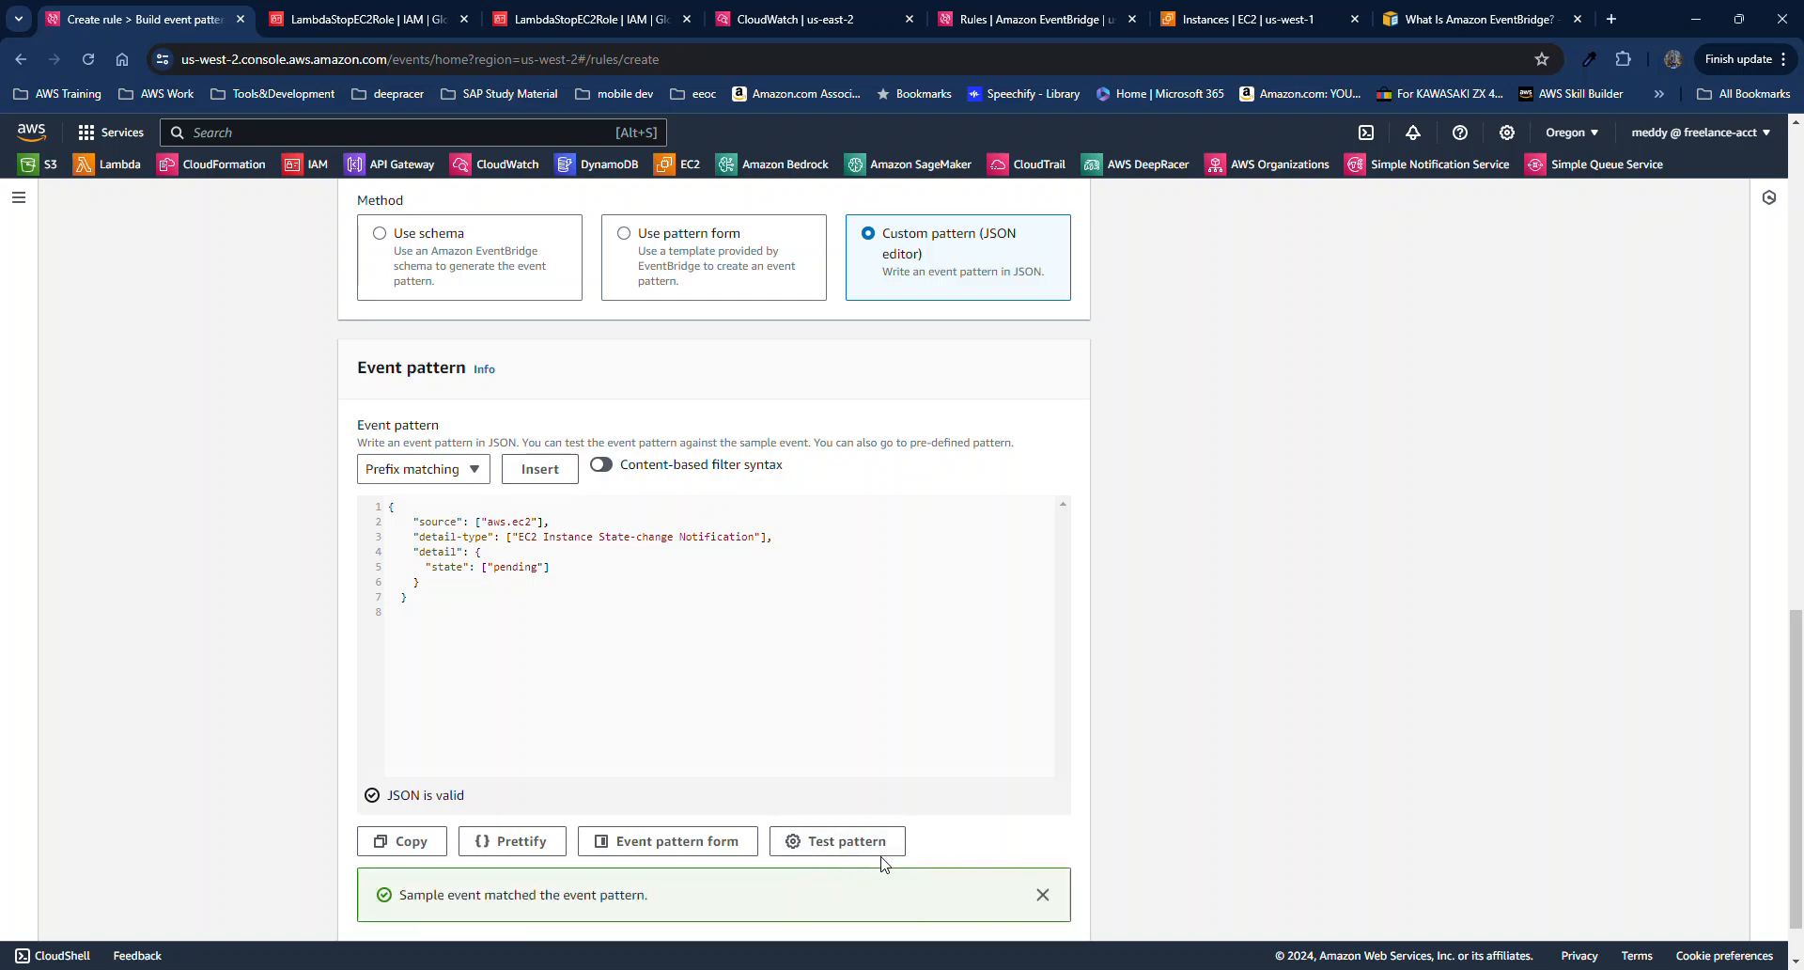
{"action": "scroll", "coordinate": [1316, 818], "scroll_direction": "up", "scroll_amount": 8}
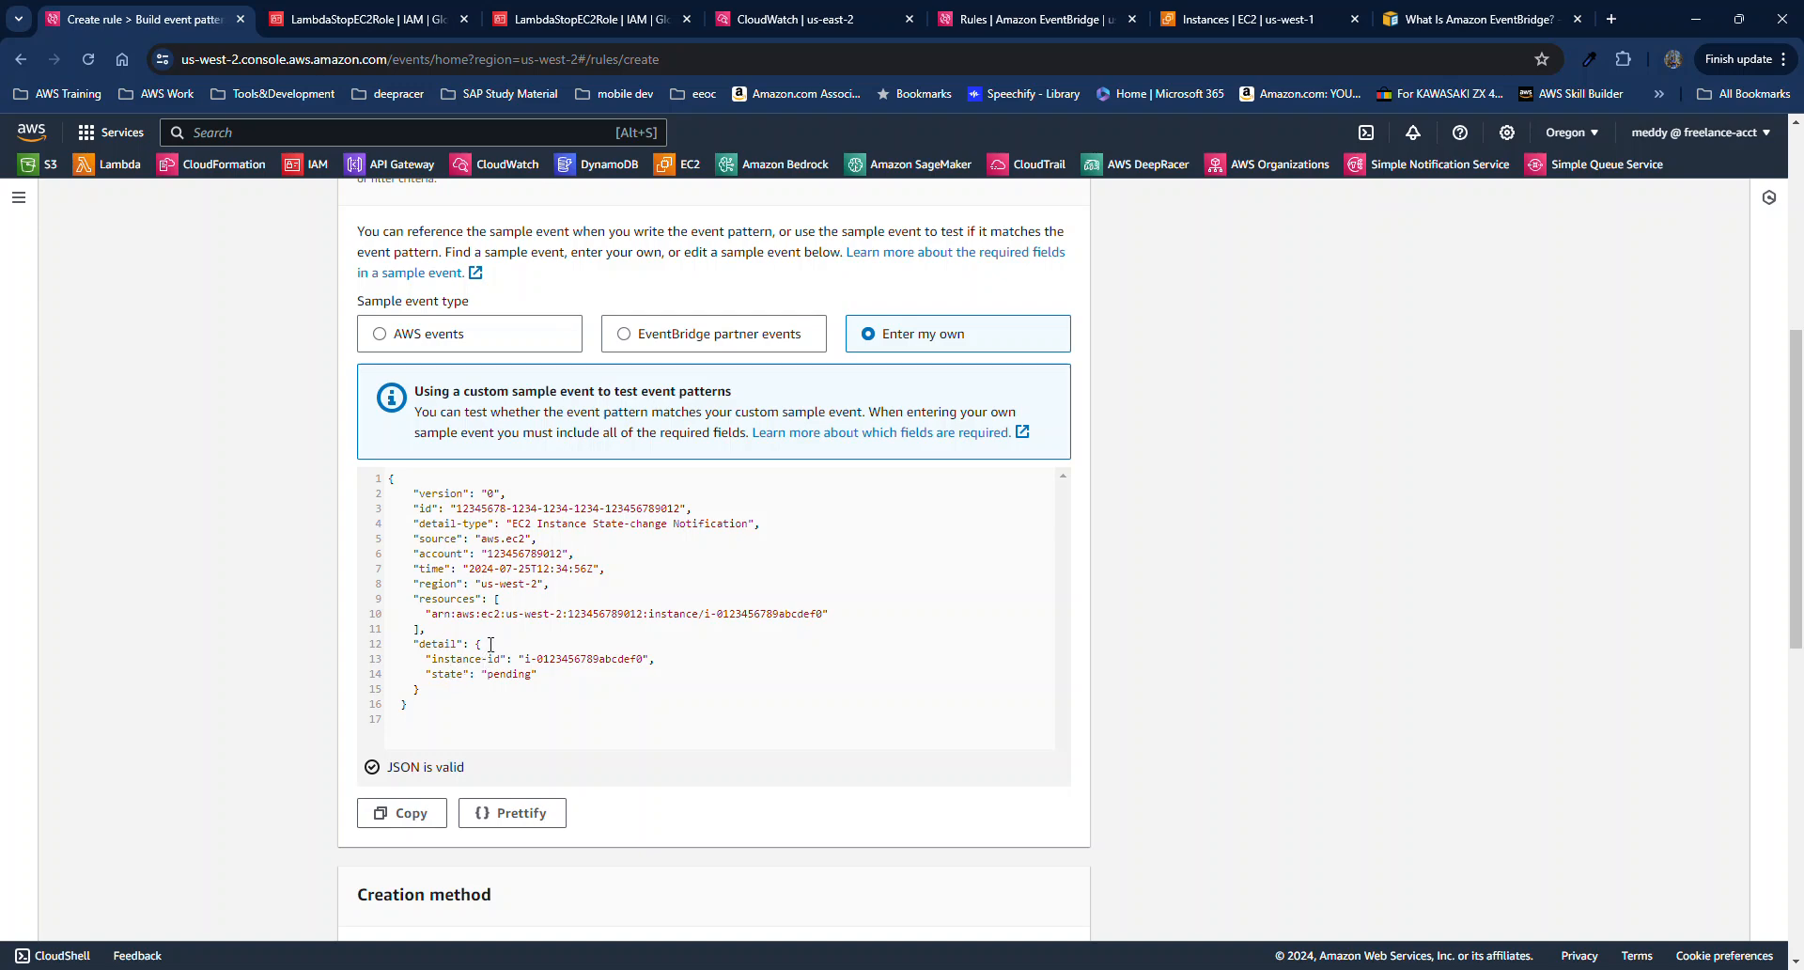
{"action": "scroll", "coordinate": [1192, 775], "scroll_direction": "down", "scroll_amount": 8}
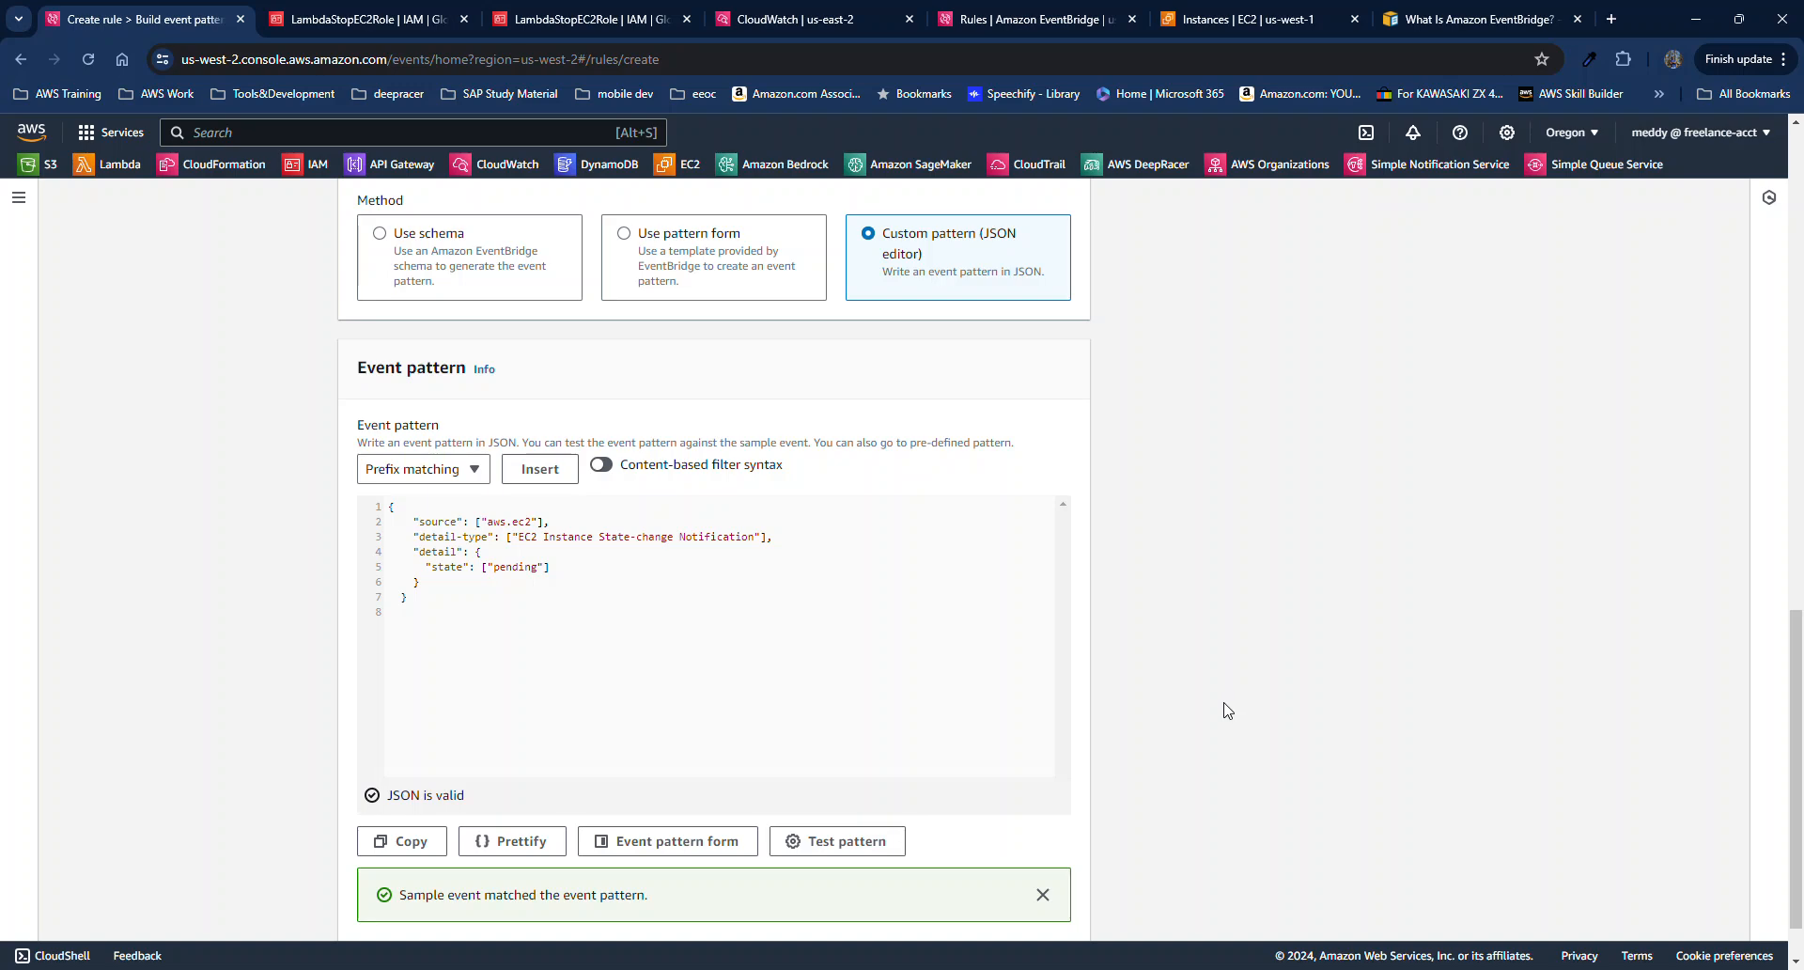
{"action": "scroll", "coordinate": [1222, 715], "scroll_direction": "down", "scroll_amount": 1}
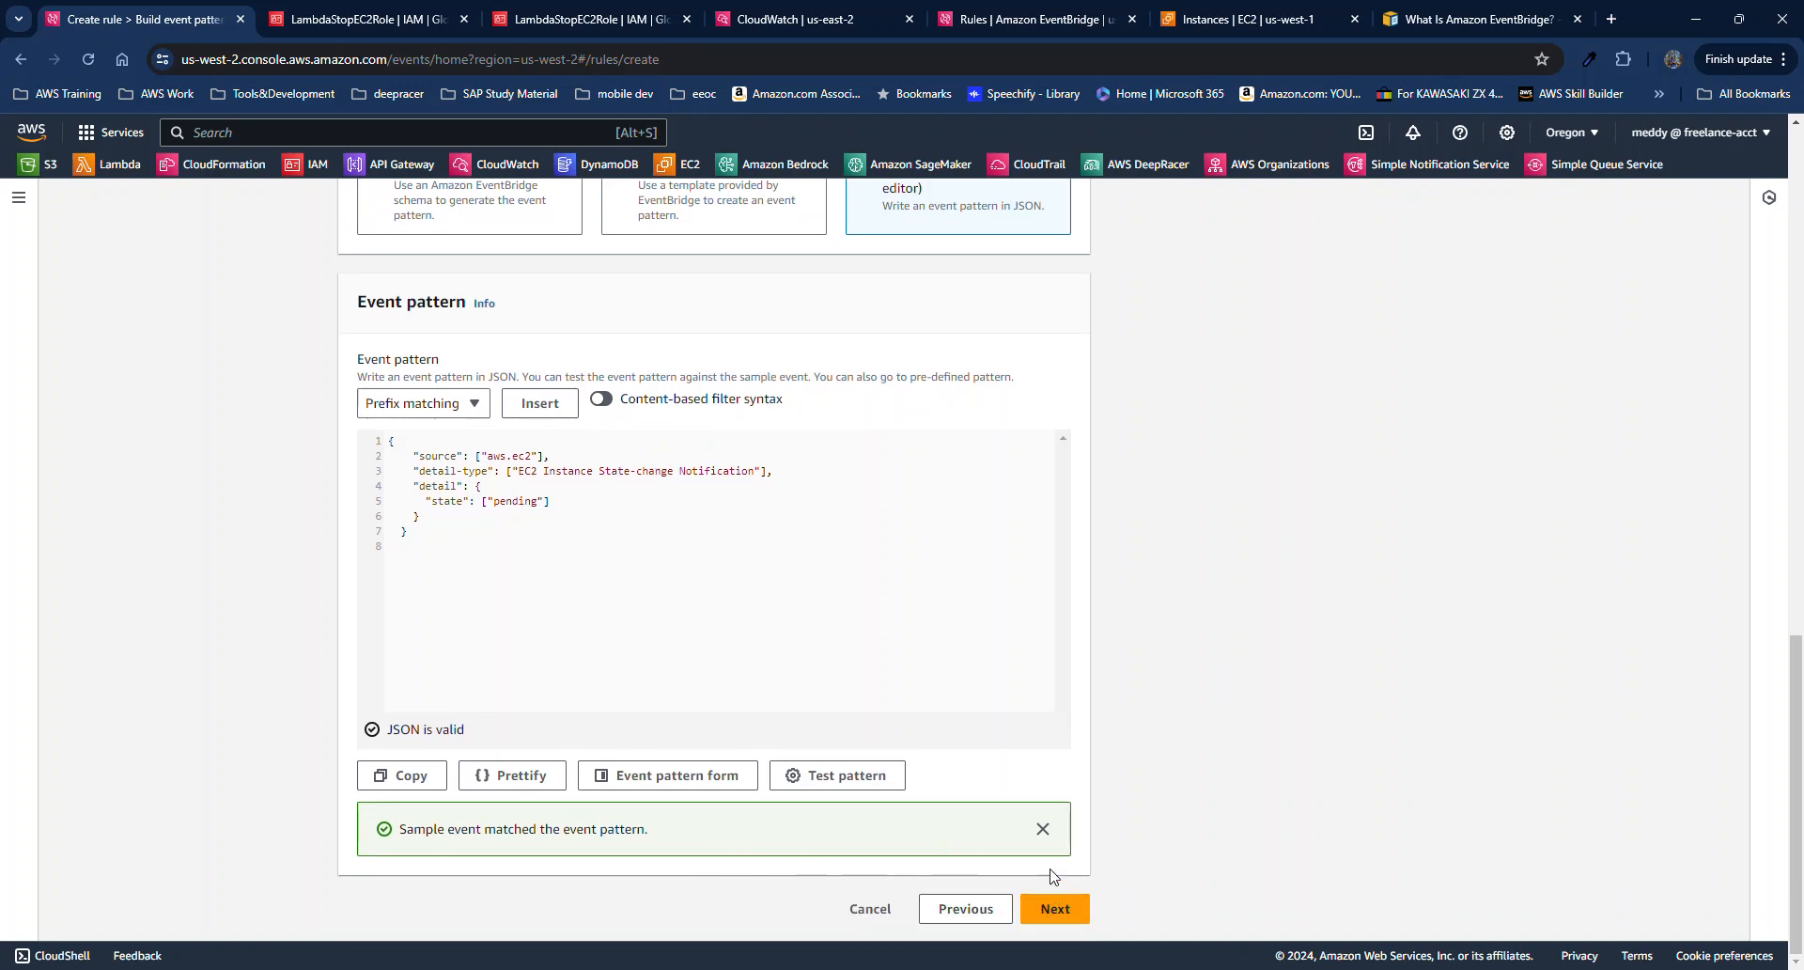
{"action": "left_click", "coordinate": [1042, 829]}
{"action": "left_click", "coordinate": [1060, 912]}
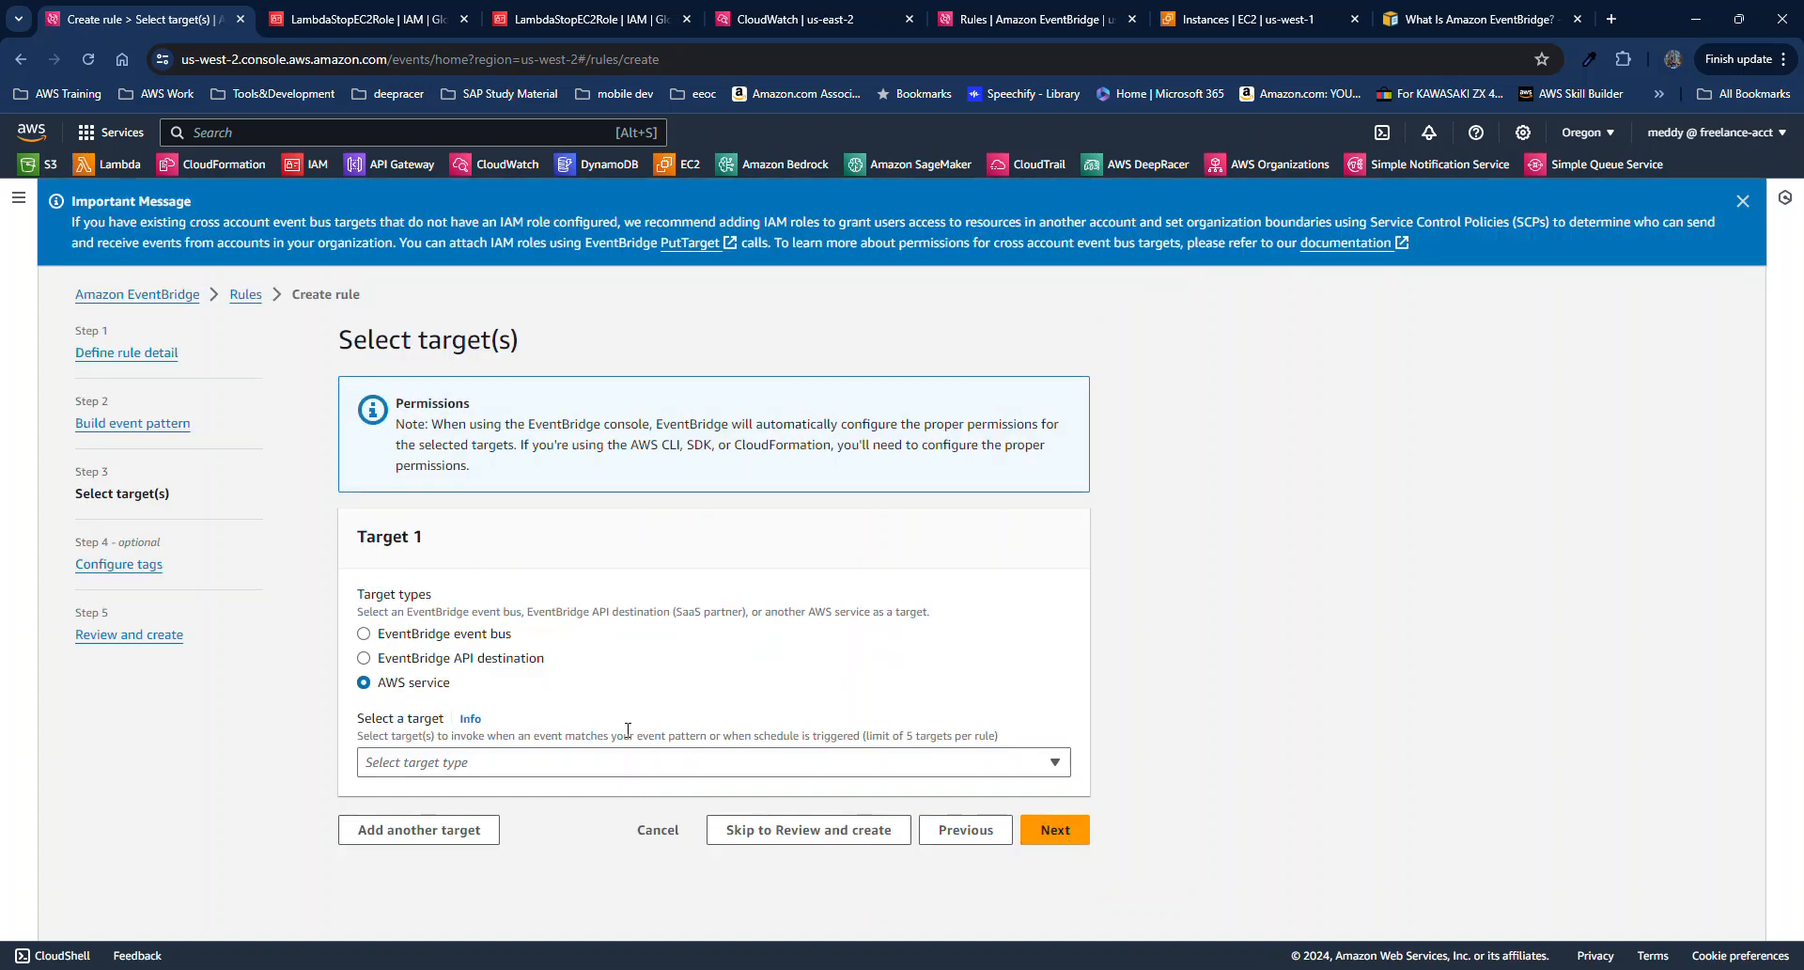
Set the rule's target to the Lambda function LambdaTerminateEC2Instance and continue to the tags.
{"action": "left_click", "coordinate": [517, 763]}
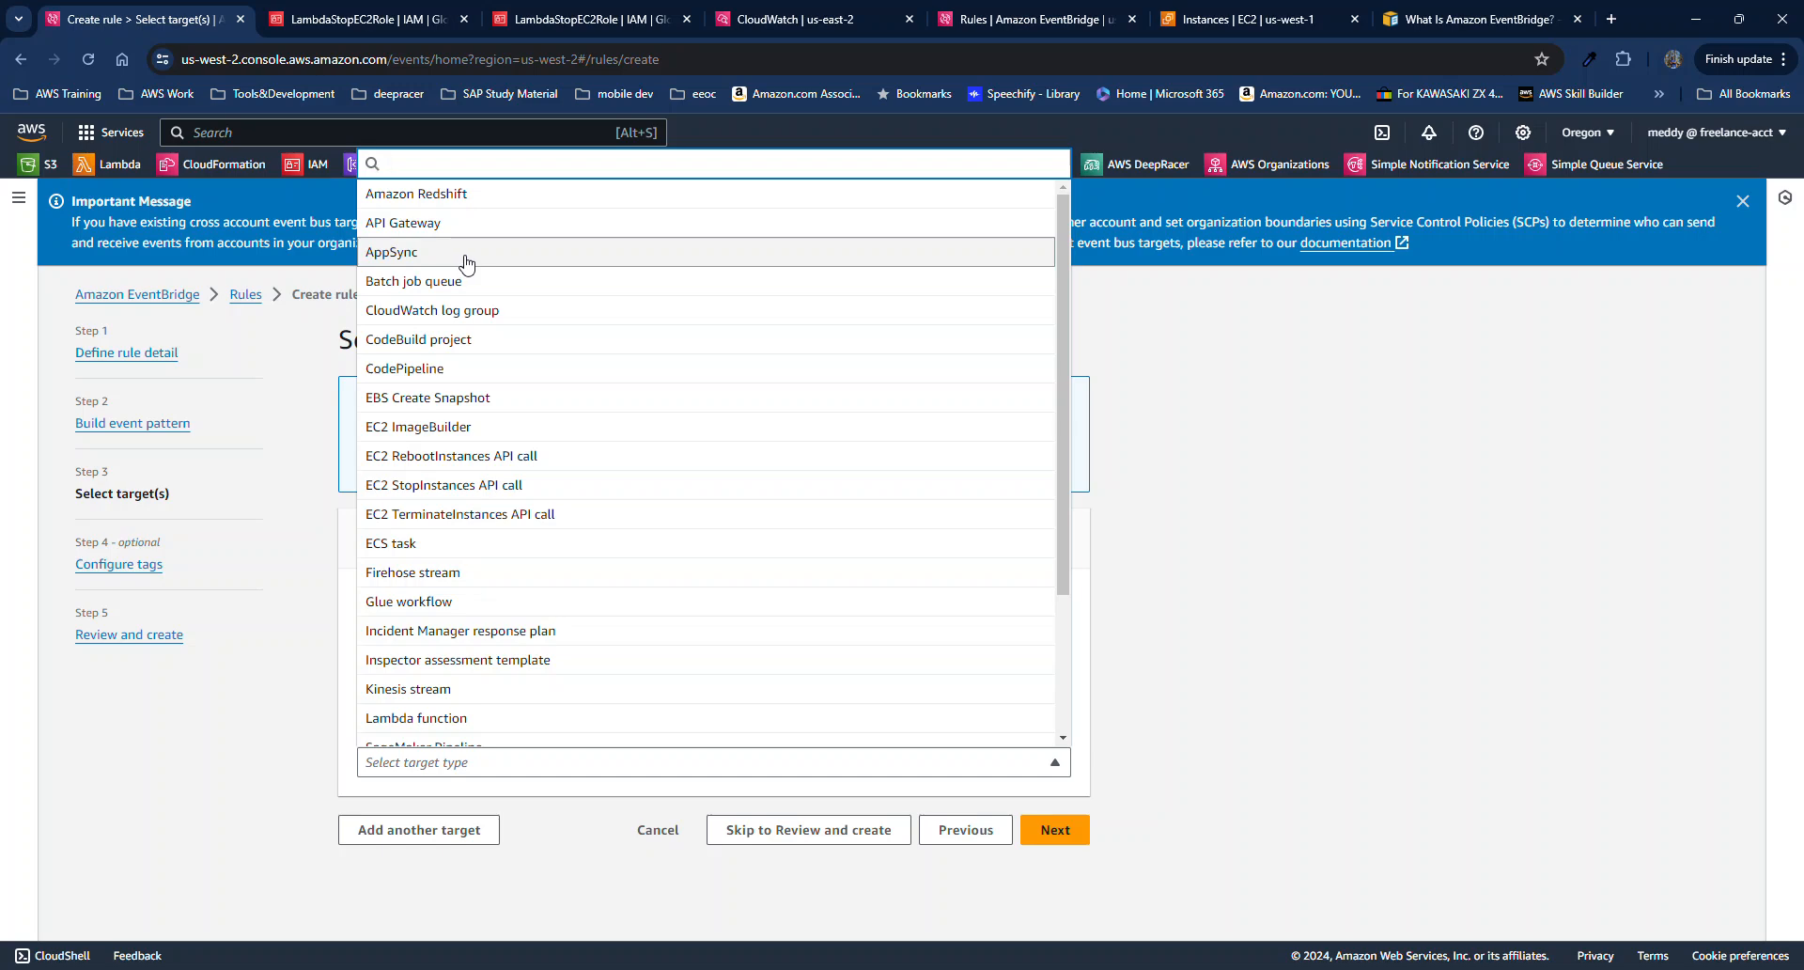
{"action": "type", "text": "Lambda"}
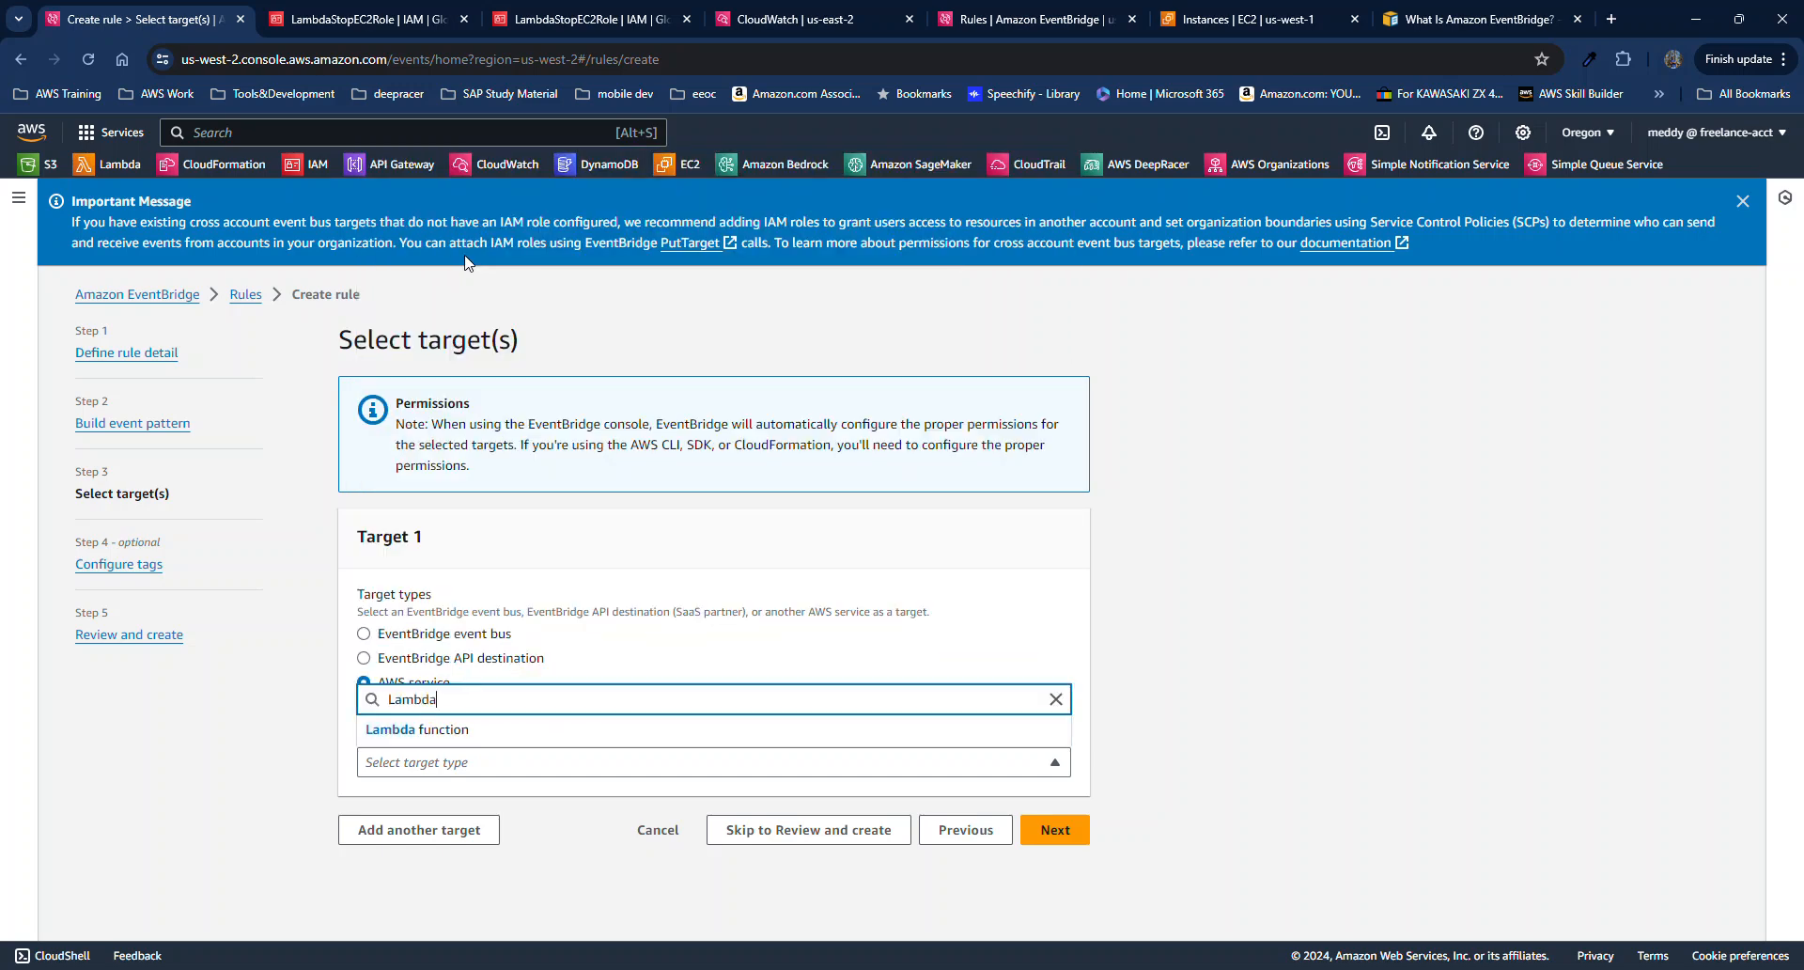
{"action": "left_click", "coordinate": [633, 730]}
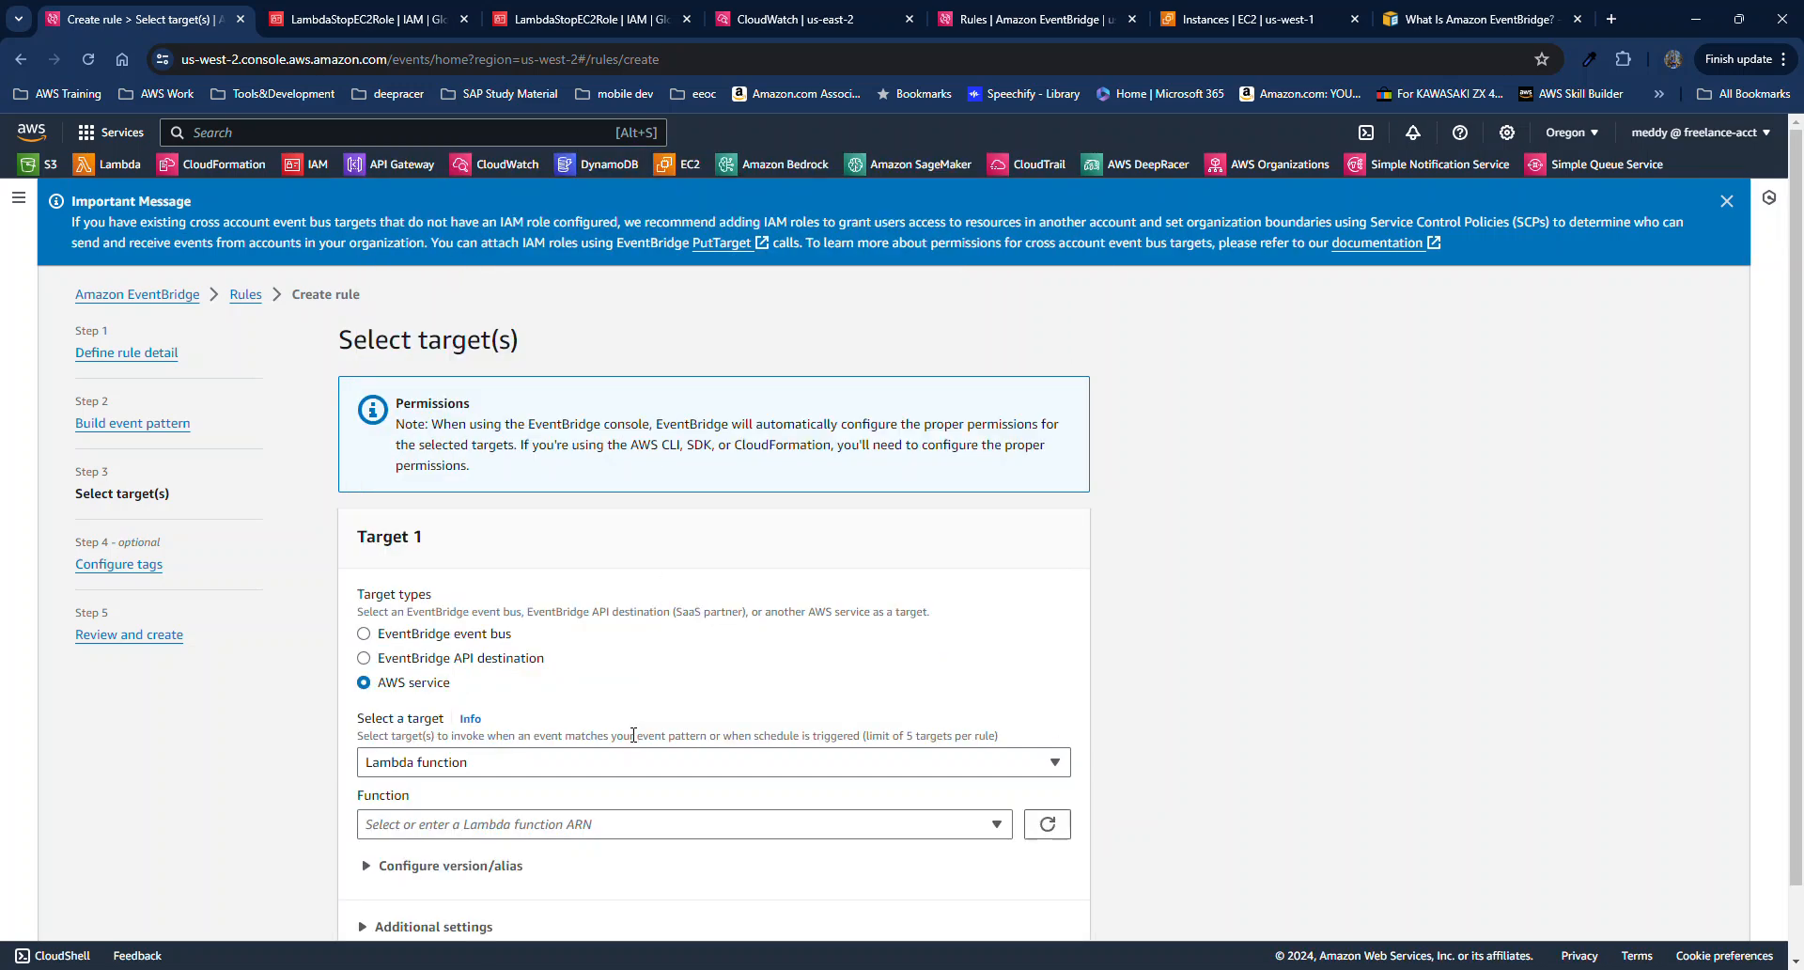
{"action": "scroll", "coordinate": [606, 794], "scroll_direction": "down", "scroll_amount": 1}
{"action": "left_click", "coordinate": [606, 747]}
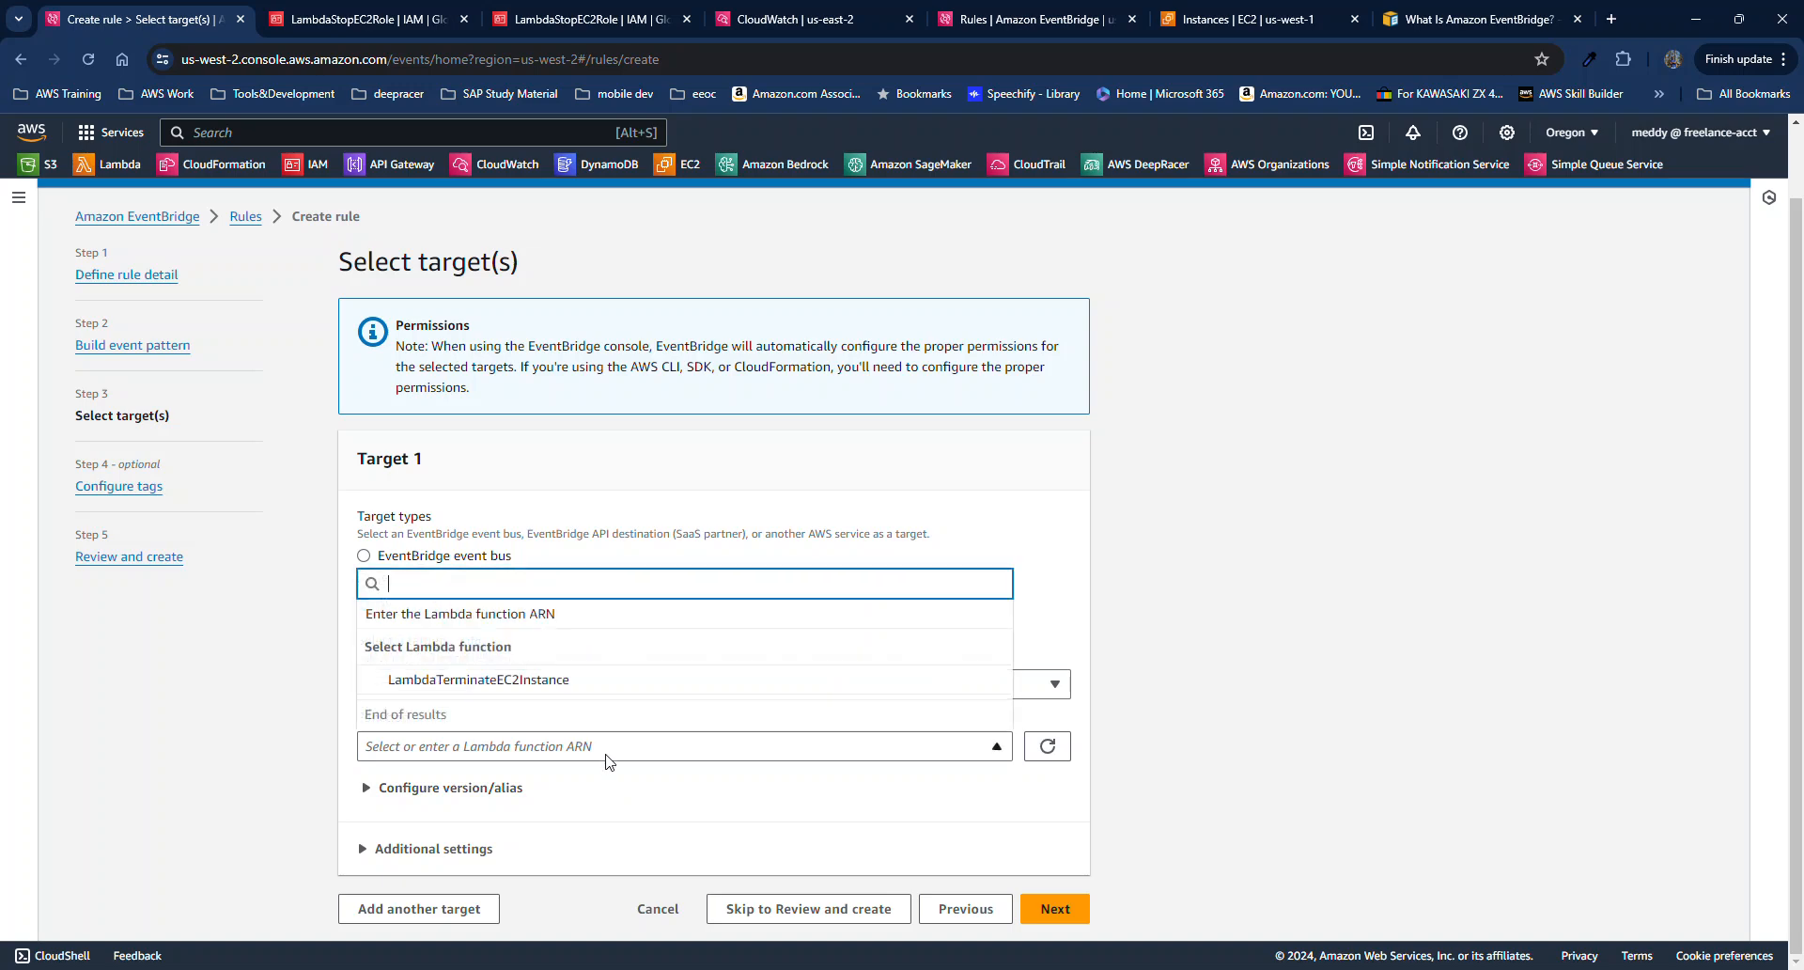
{"action": "left_click", "coordinate": [601, 691]}
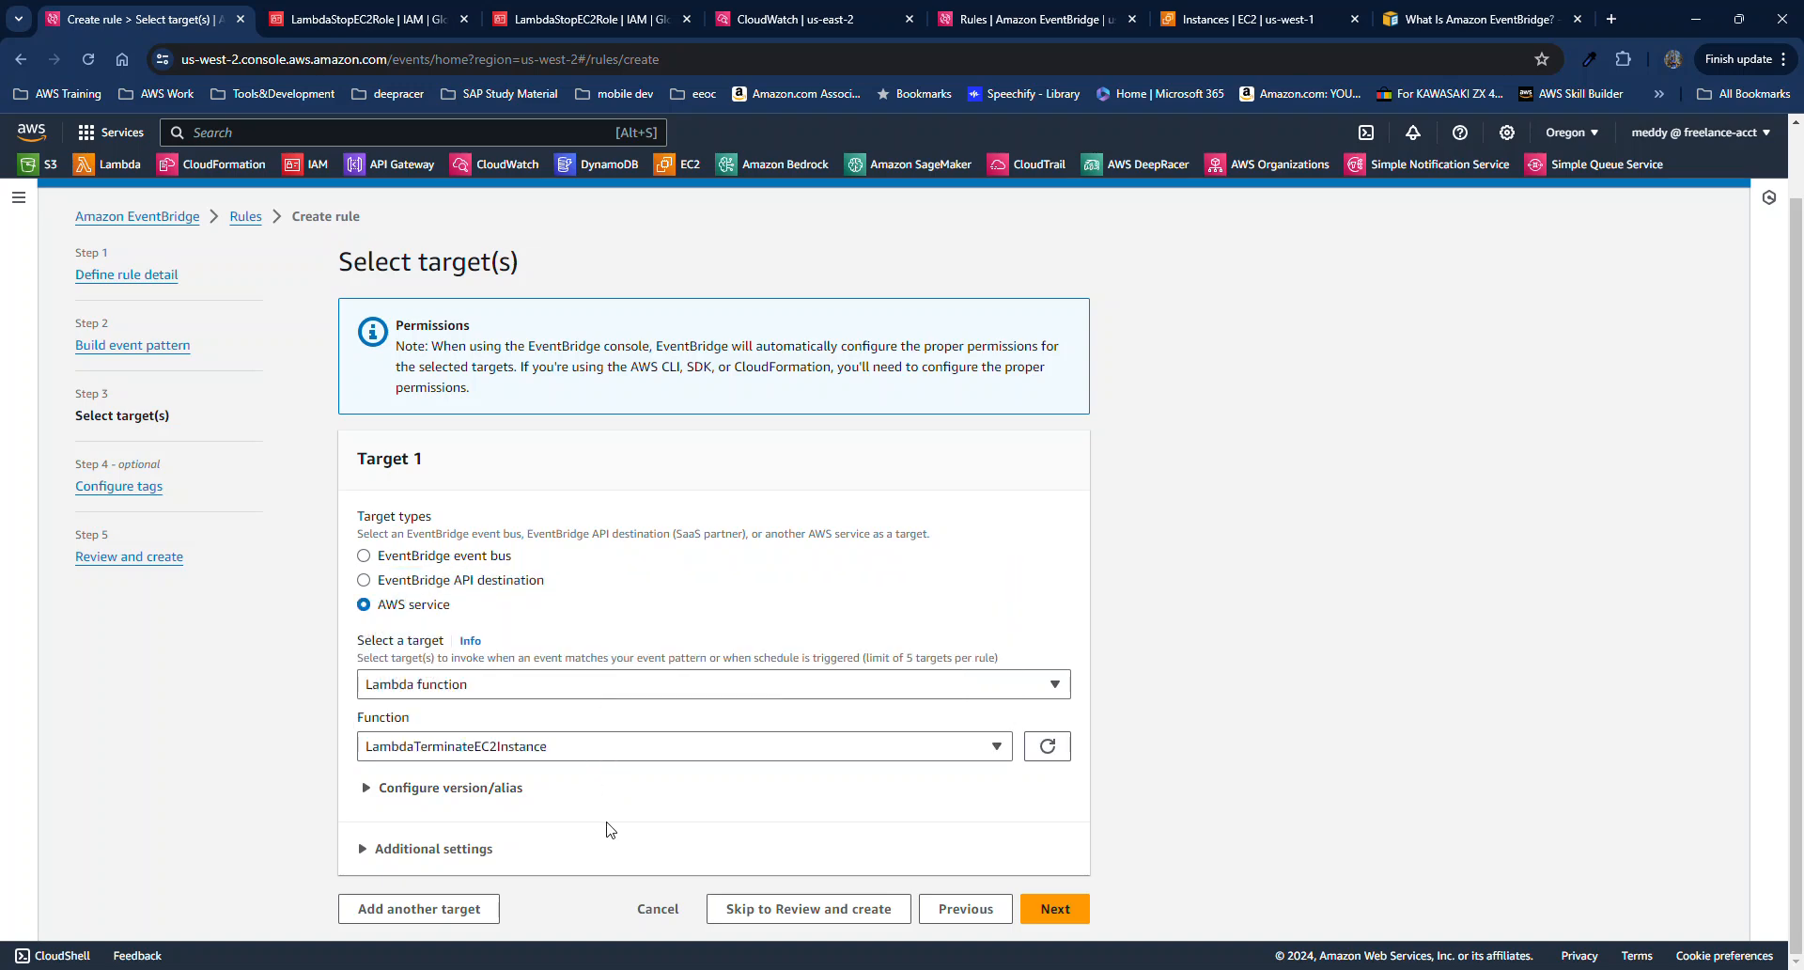
{"action": "left_click", "coordinate": [1057, 908]}
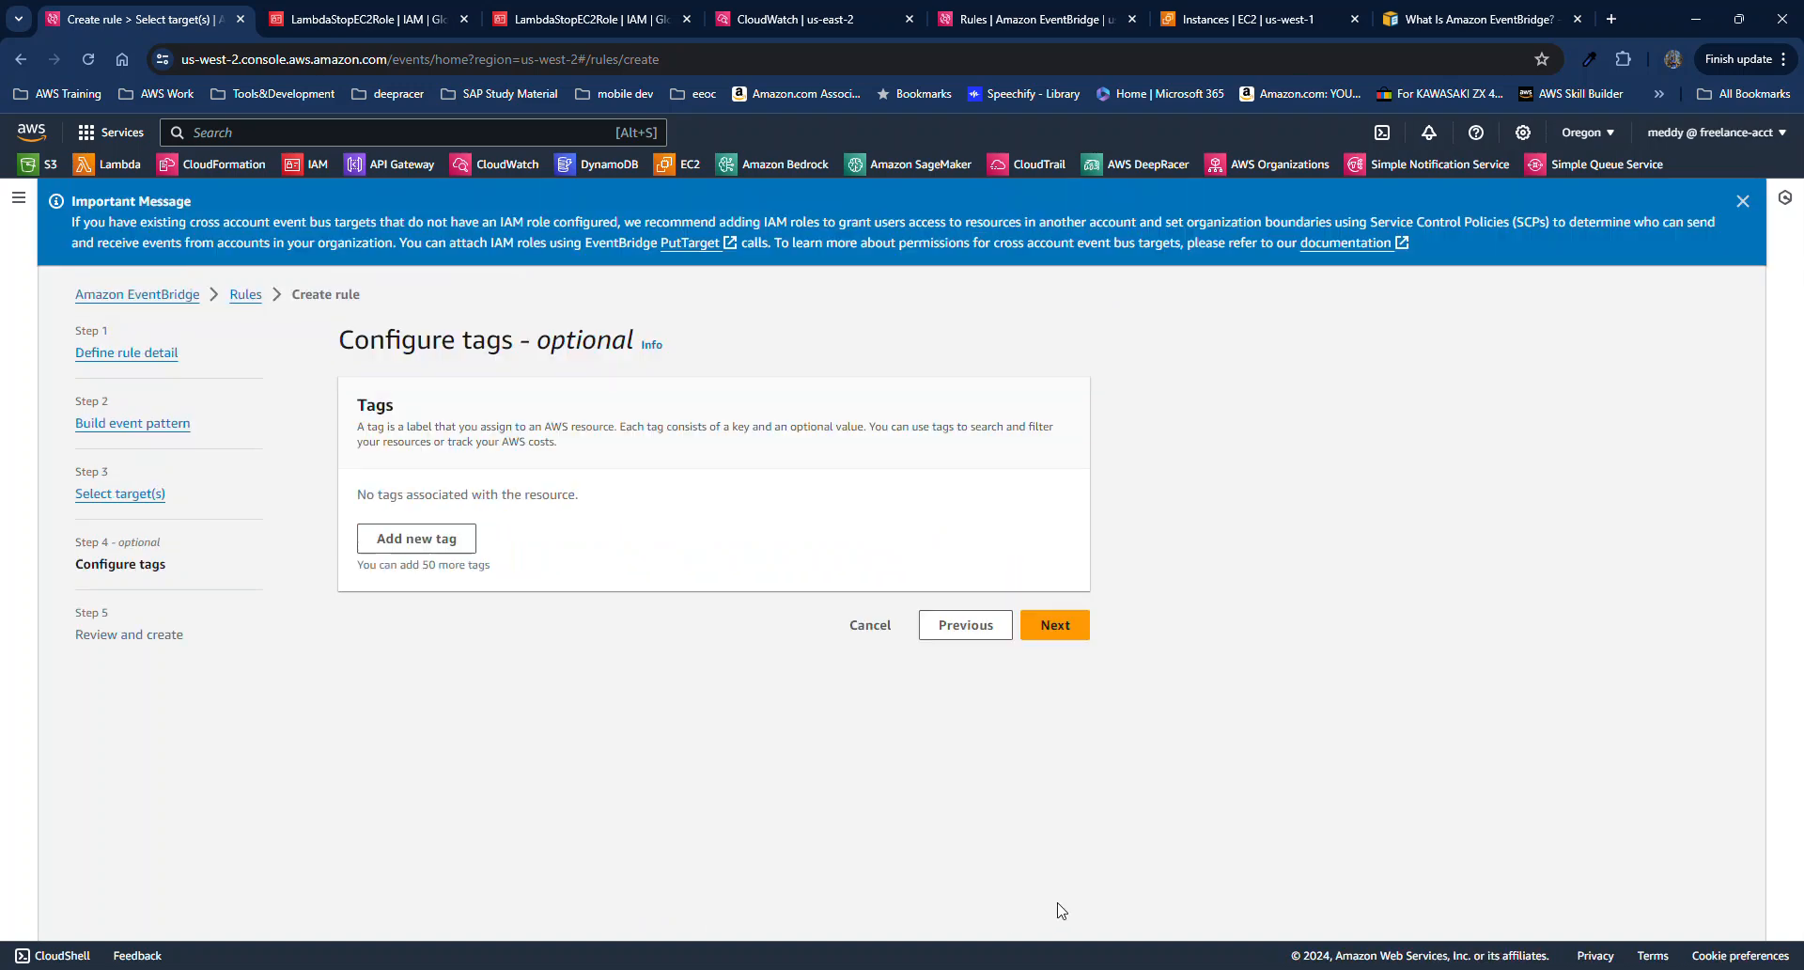
Continue without adding tags, review the rule's settings and create the rule.
{"action": "left_click", "coordinate": [1046, 625]}
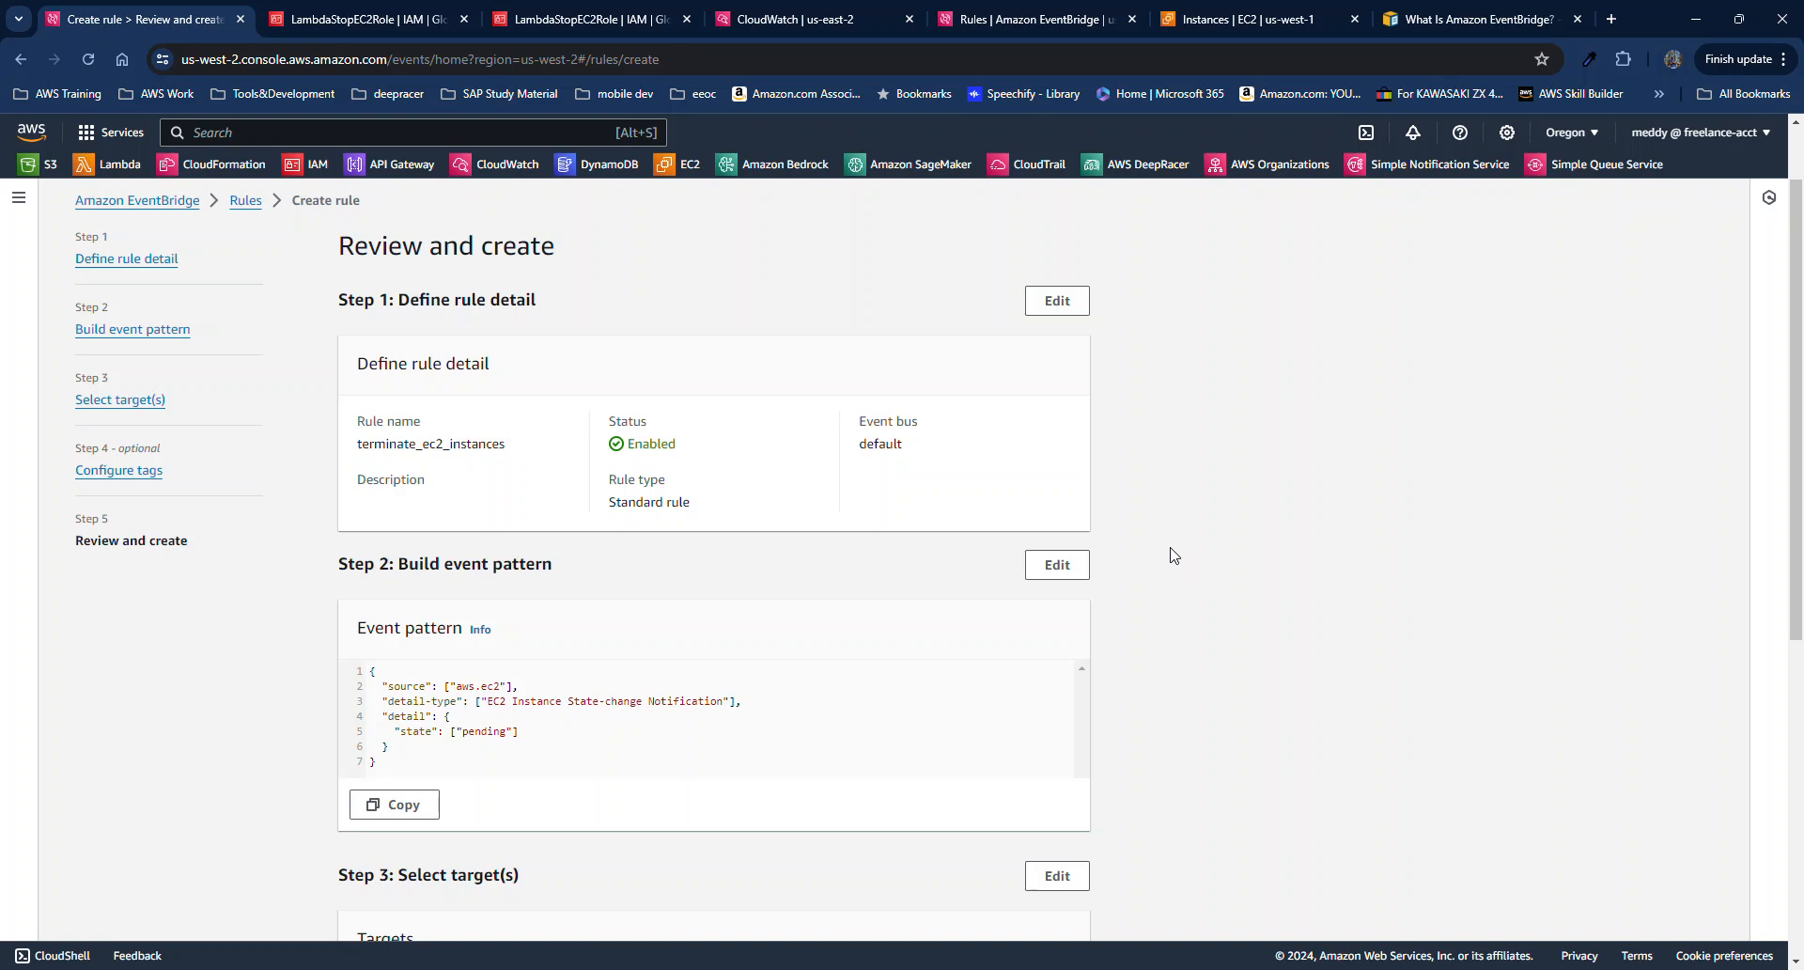
{"action": "scroll", "coordinate": [1199, 630], "scroll_direction": "down", "scroll_amount": 2}
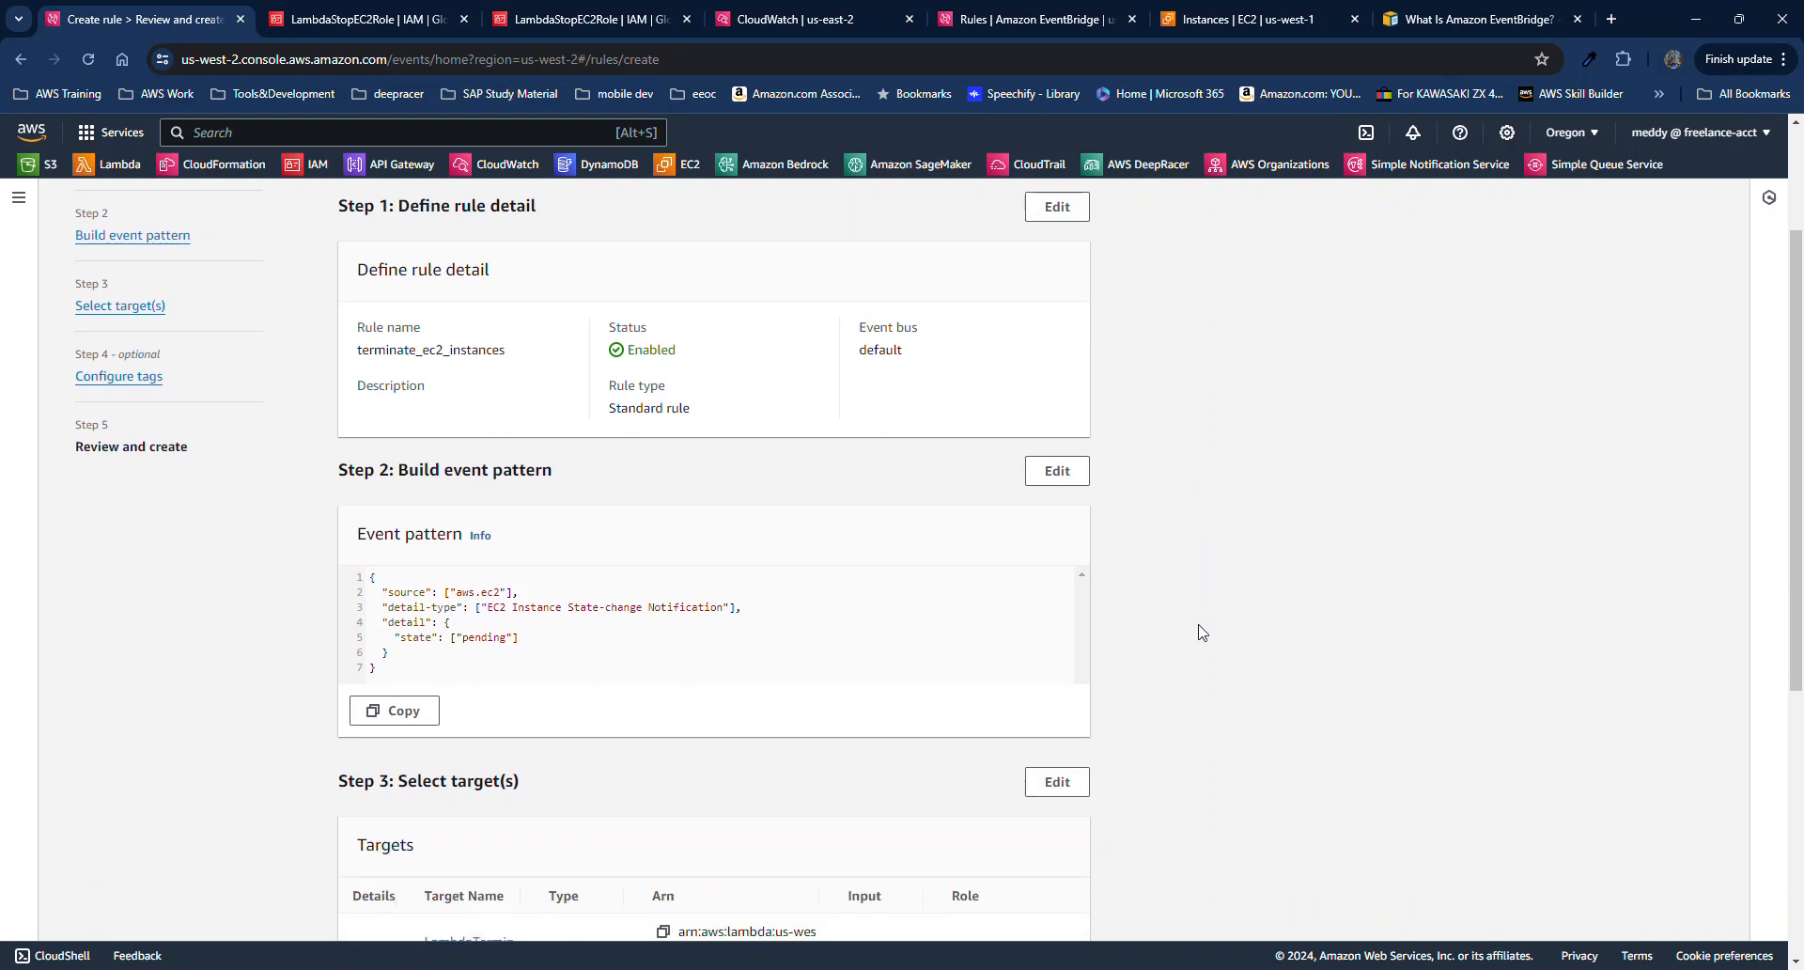
{"action": "scroll", "coordinate": [1198, 633], "scroll_direction": "down", "scroll_amount": 4}
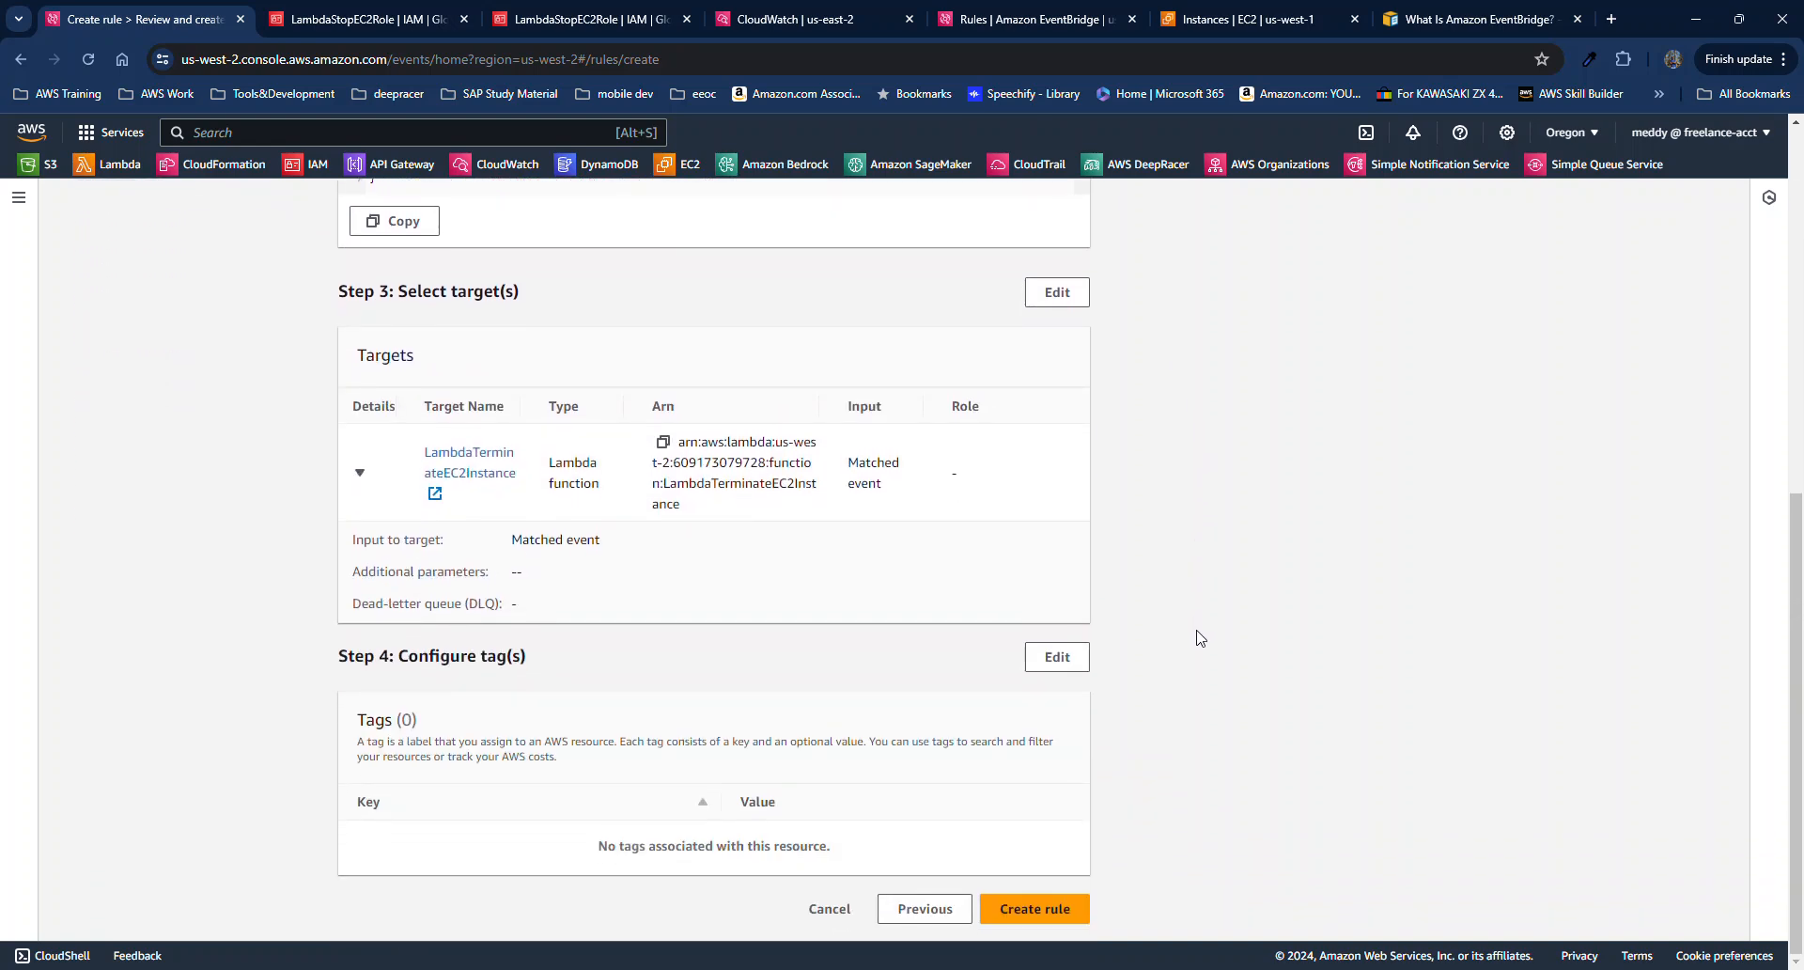
{"action": "left_click", "coordinate": [1058, 921]}
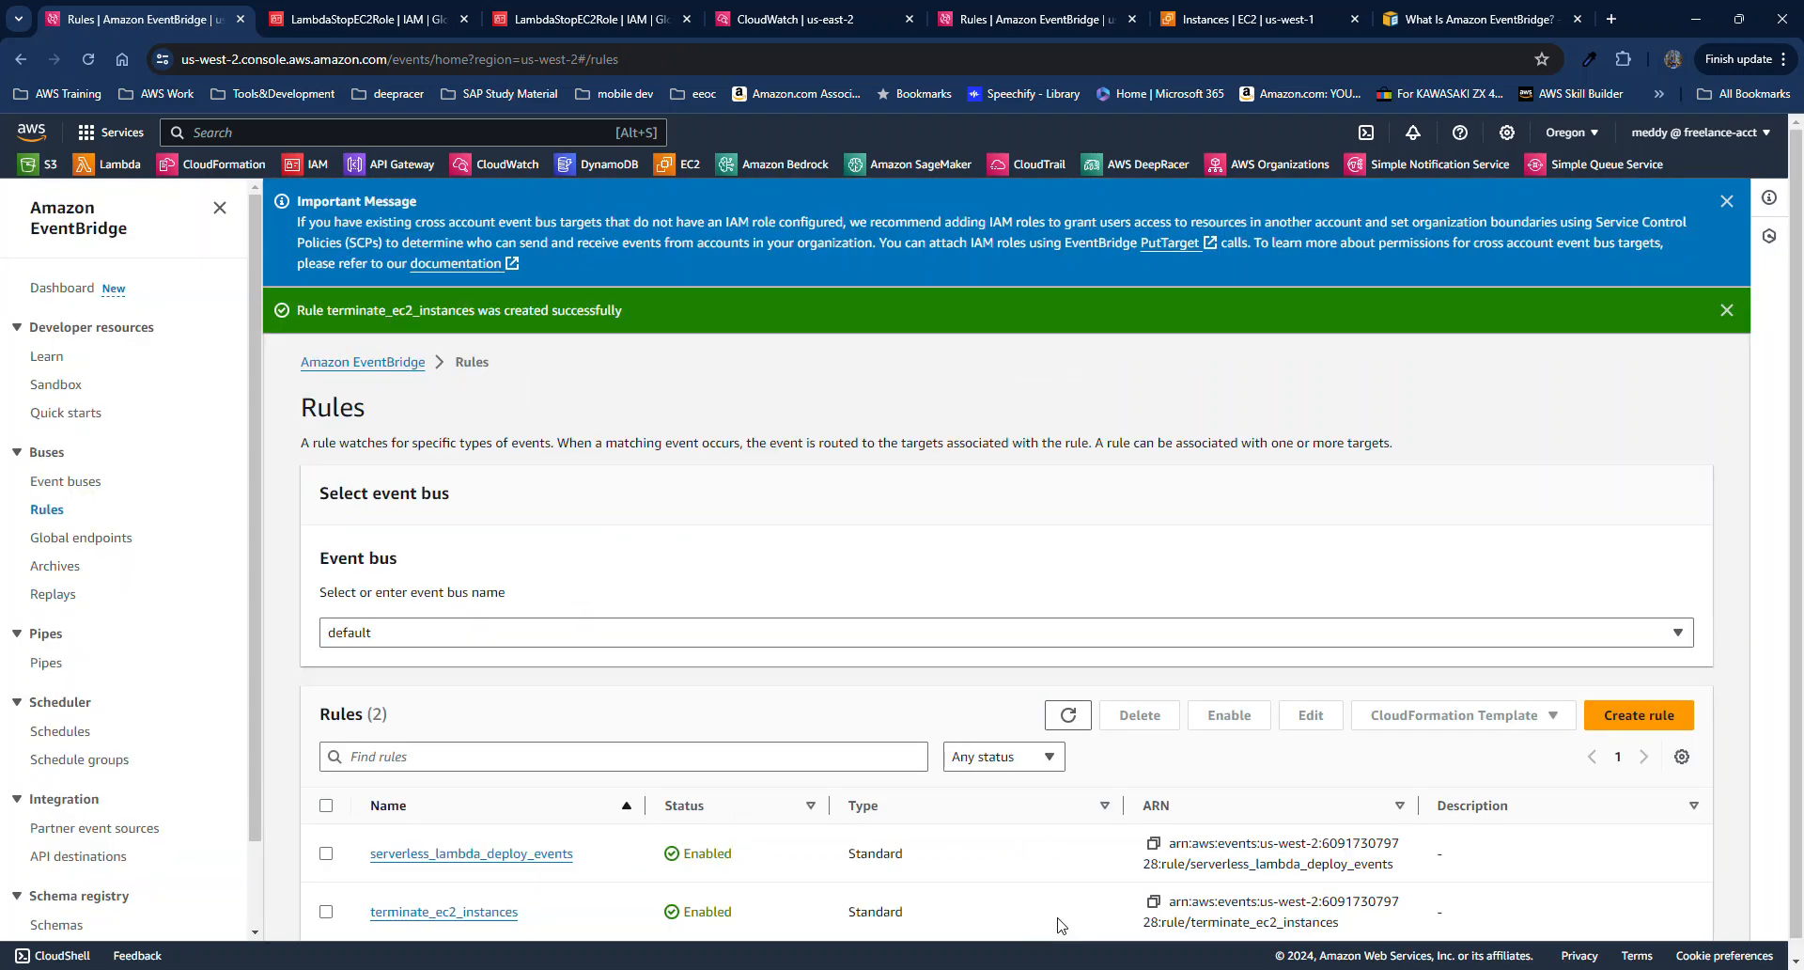
{"action": "scroll", "coordinate": [851, 663], "scroll_direction": "down", "scroll_amount": 1}
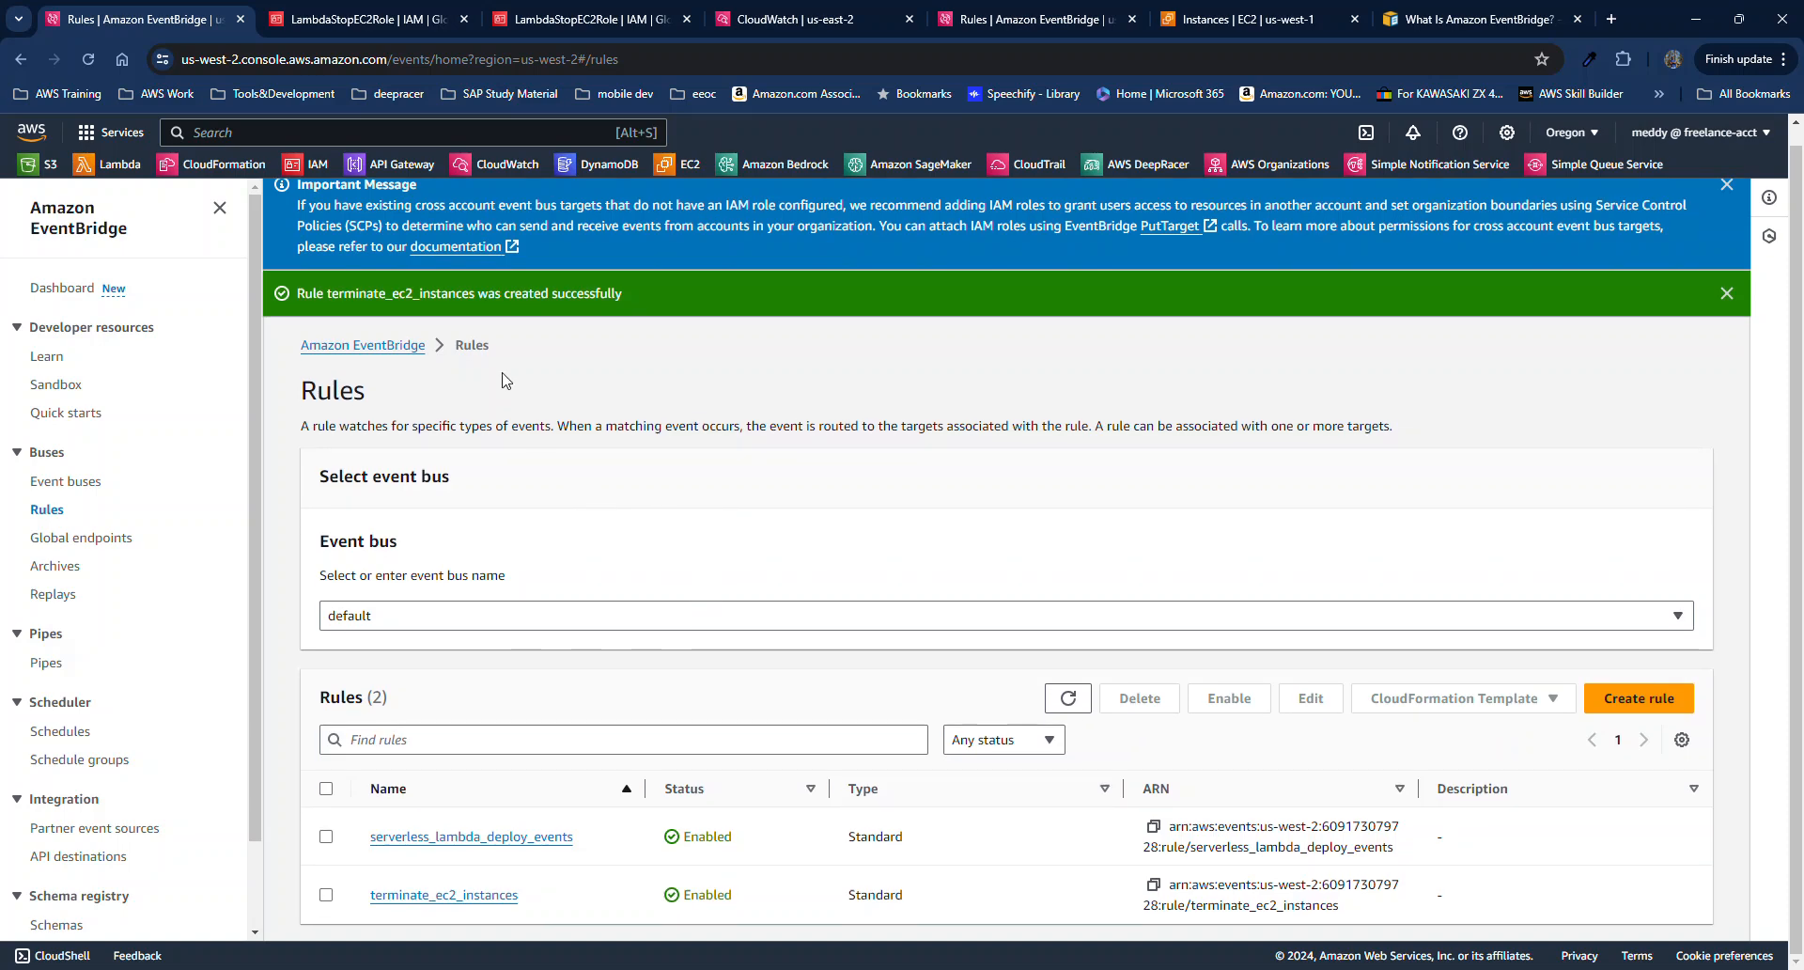
Open EC2 in US West (Oregon), start launching a new instance and name it TestServer.
{"action": "left_click", "coordinate": [689, 165]}
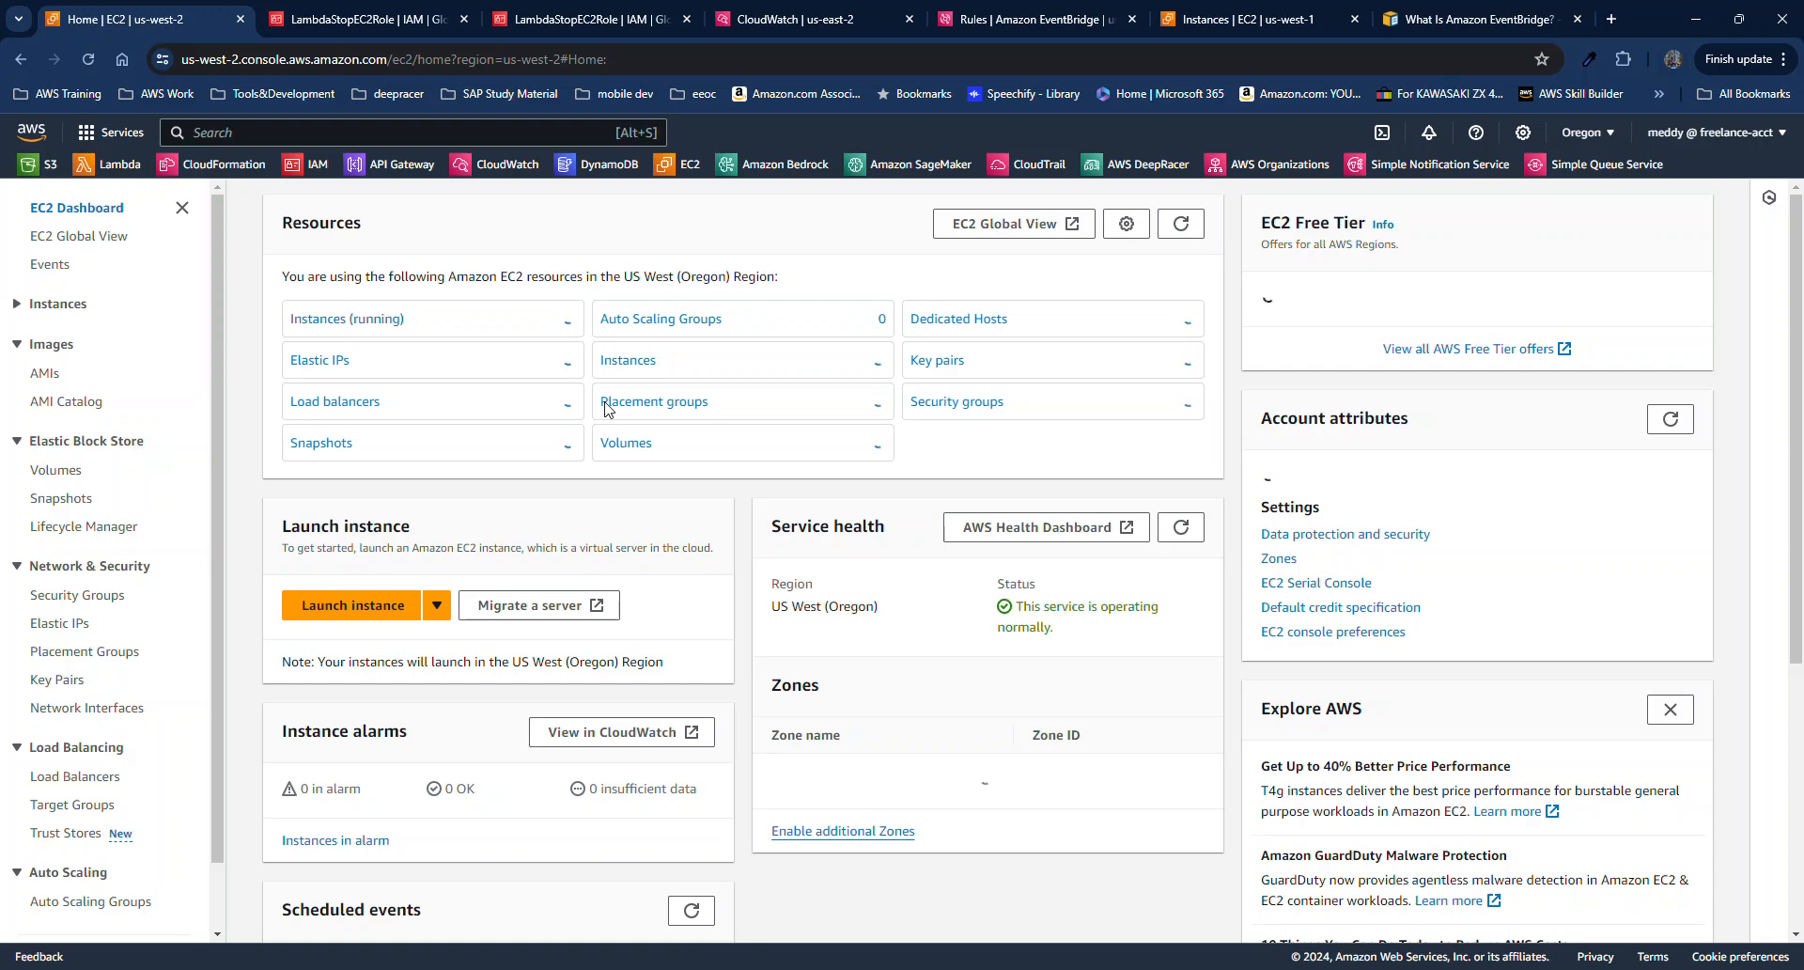
{"action": "left_click", "coordinate": [369, 611]}
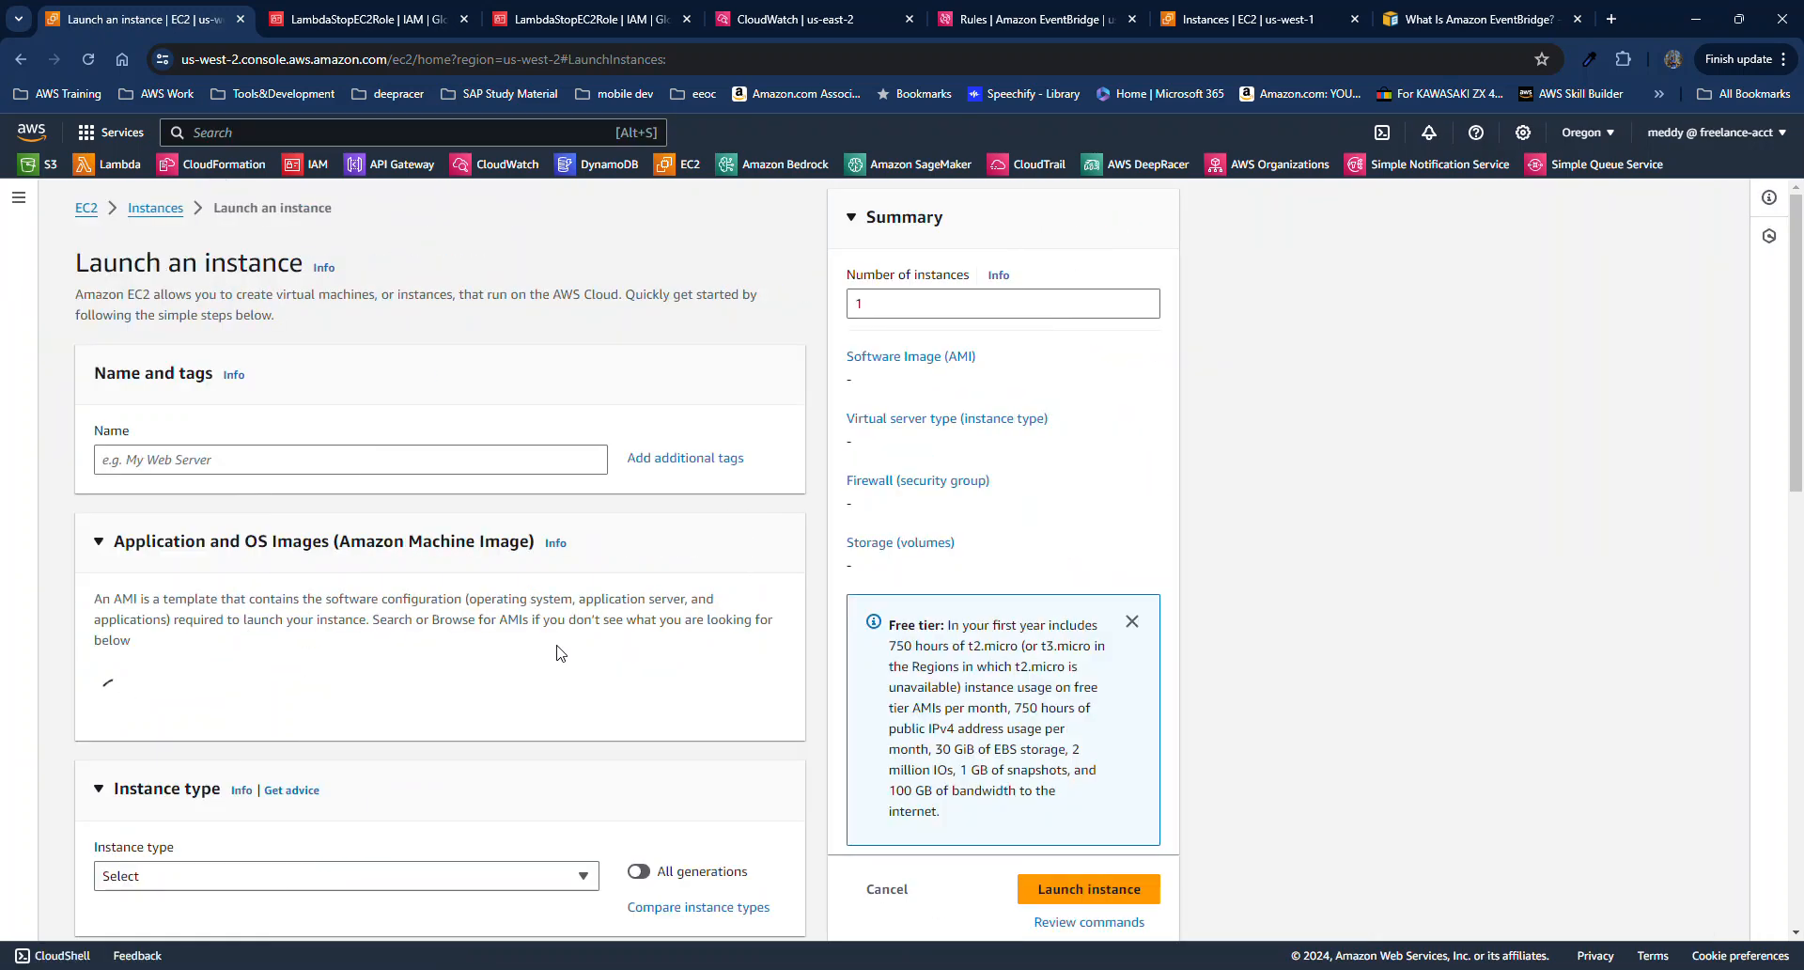
{"action": "left_click", "coordinate": [261, 461]}
{"action": "type", "text": "Test"}
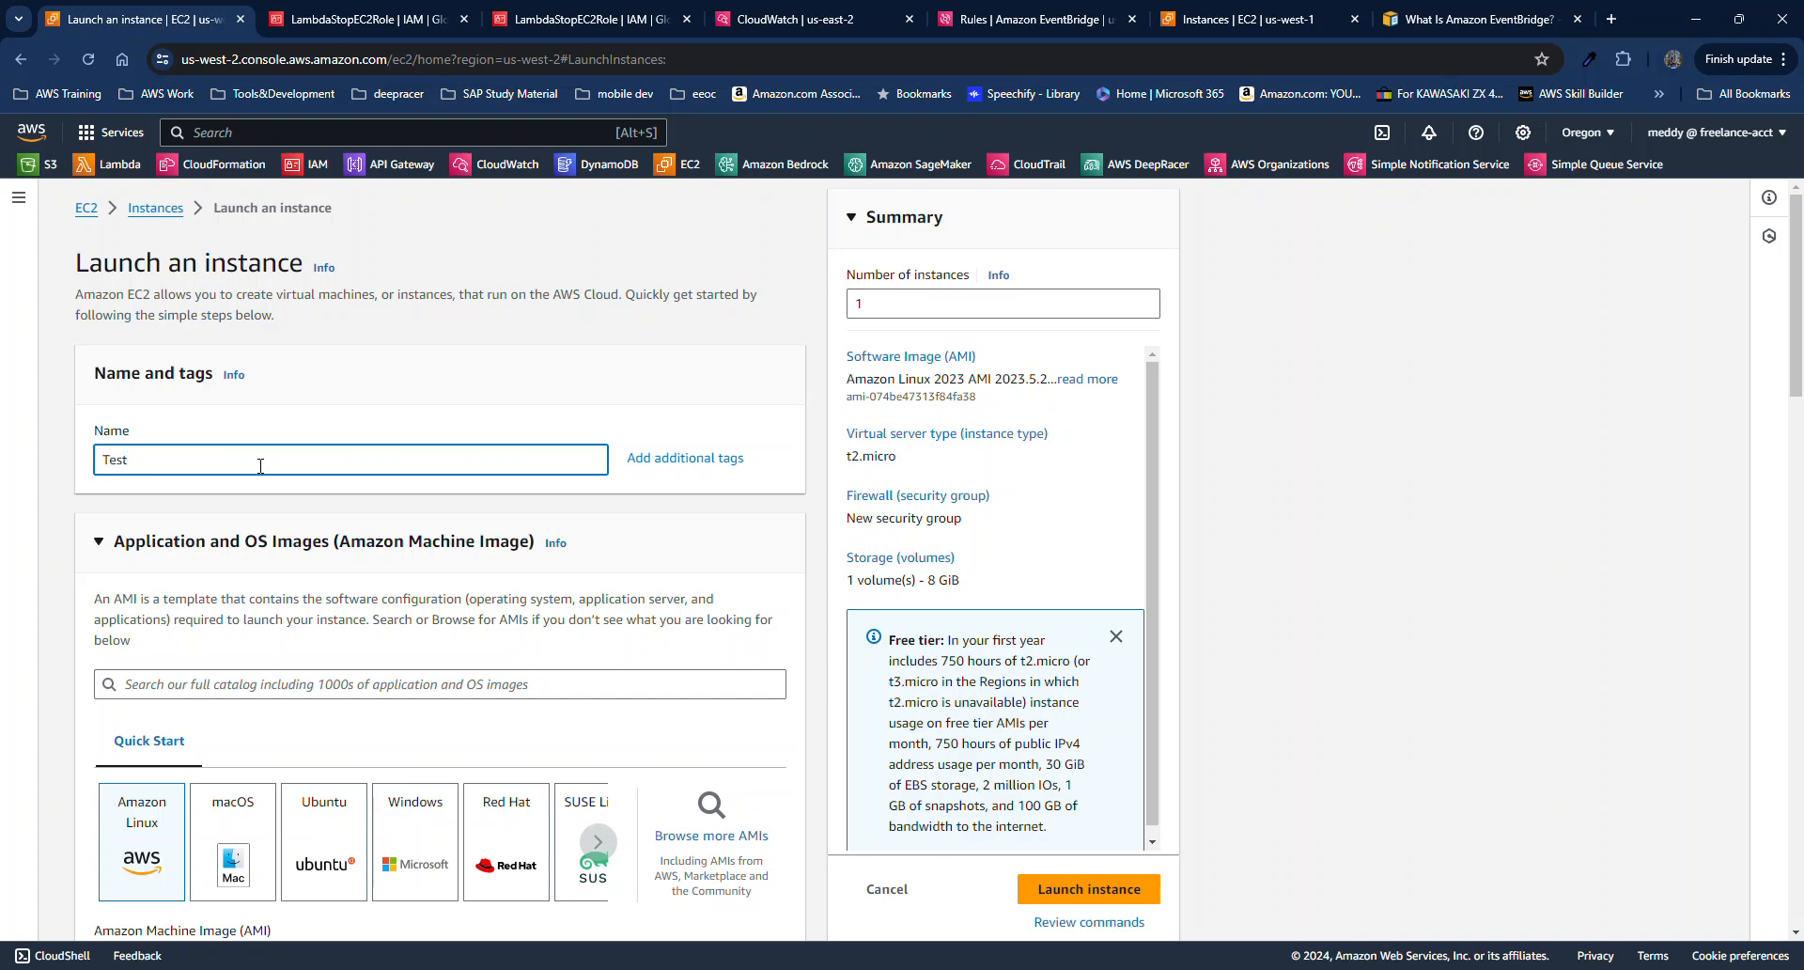
{"action": "type", "text": "Server"}
Launch the instance without a key pair, keeping the default settings, and open the list of EC2 instances.
{"action": "scroll", "coordinate": [260, 466], "scroll_direction": "down", "scroll_amount": 12}
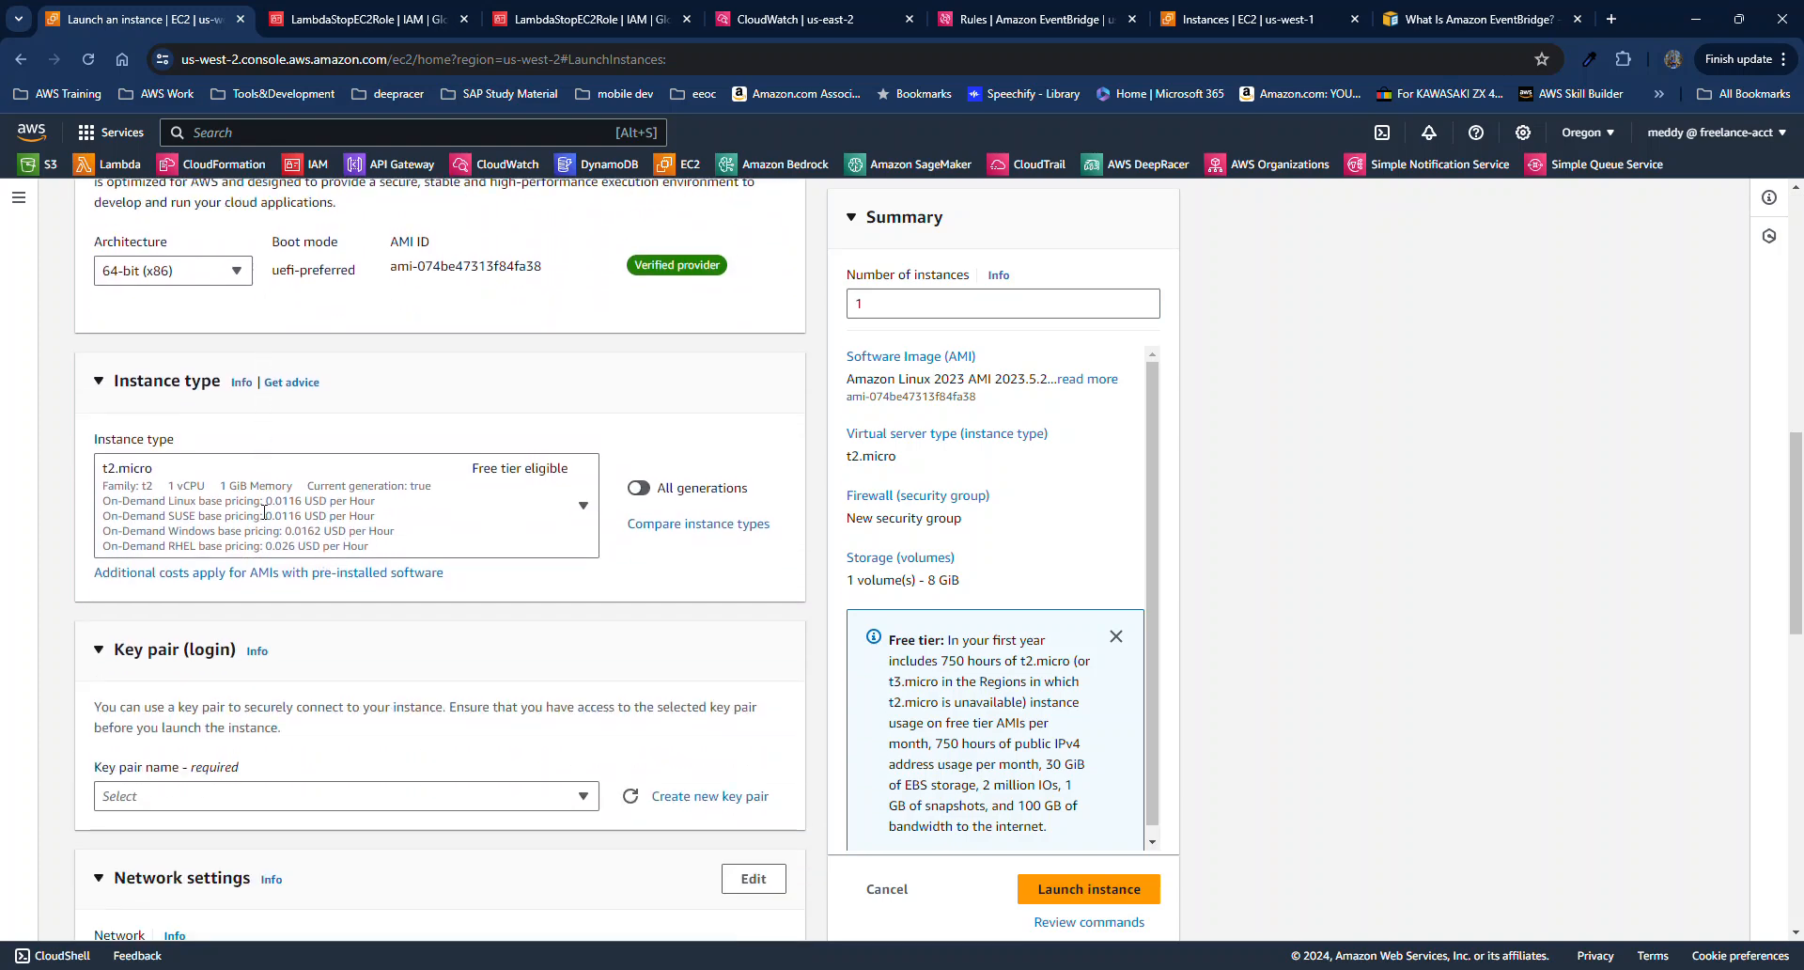
{"action": "scroll", "coordinate": [266, 536], "scroll_direction": "down", "scroll_amount": 1}
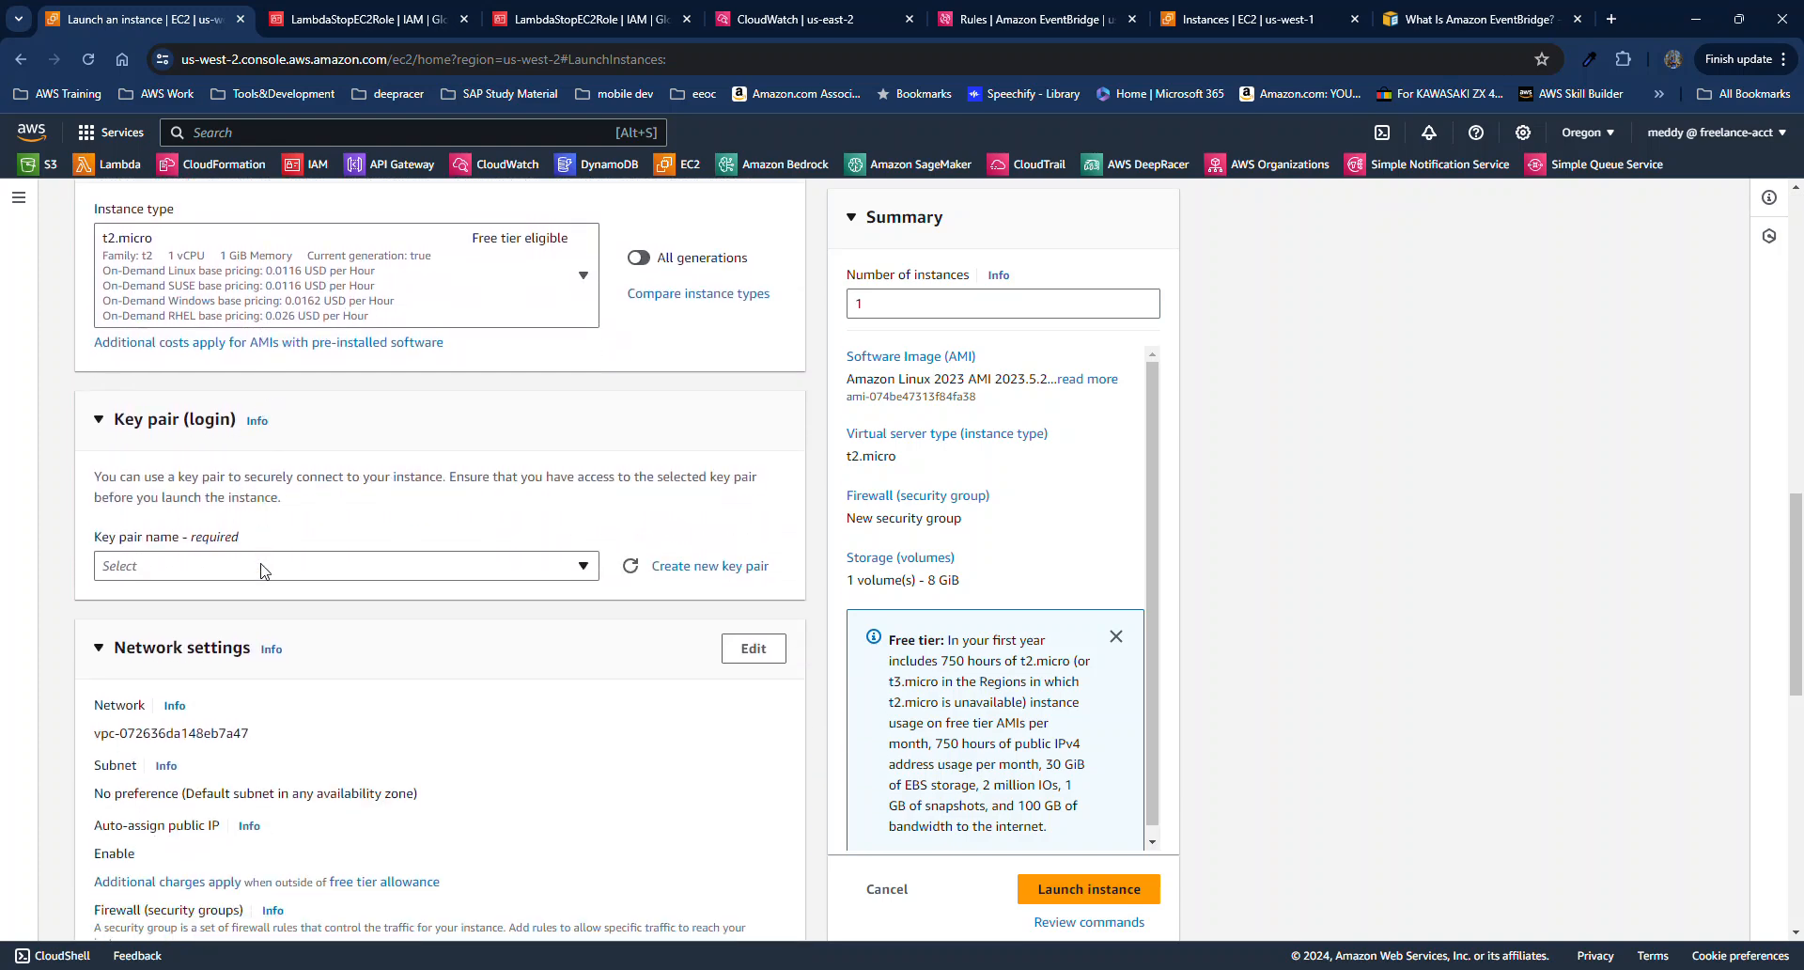
{"action": "left_click", "coordinate": [263, 567]}
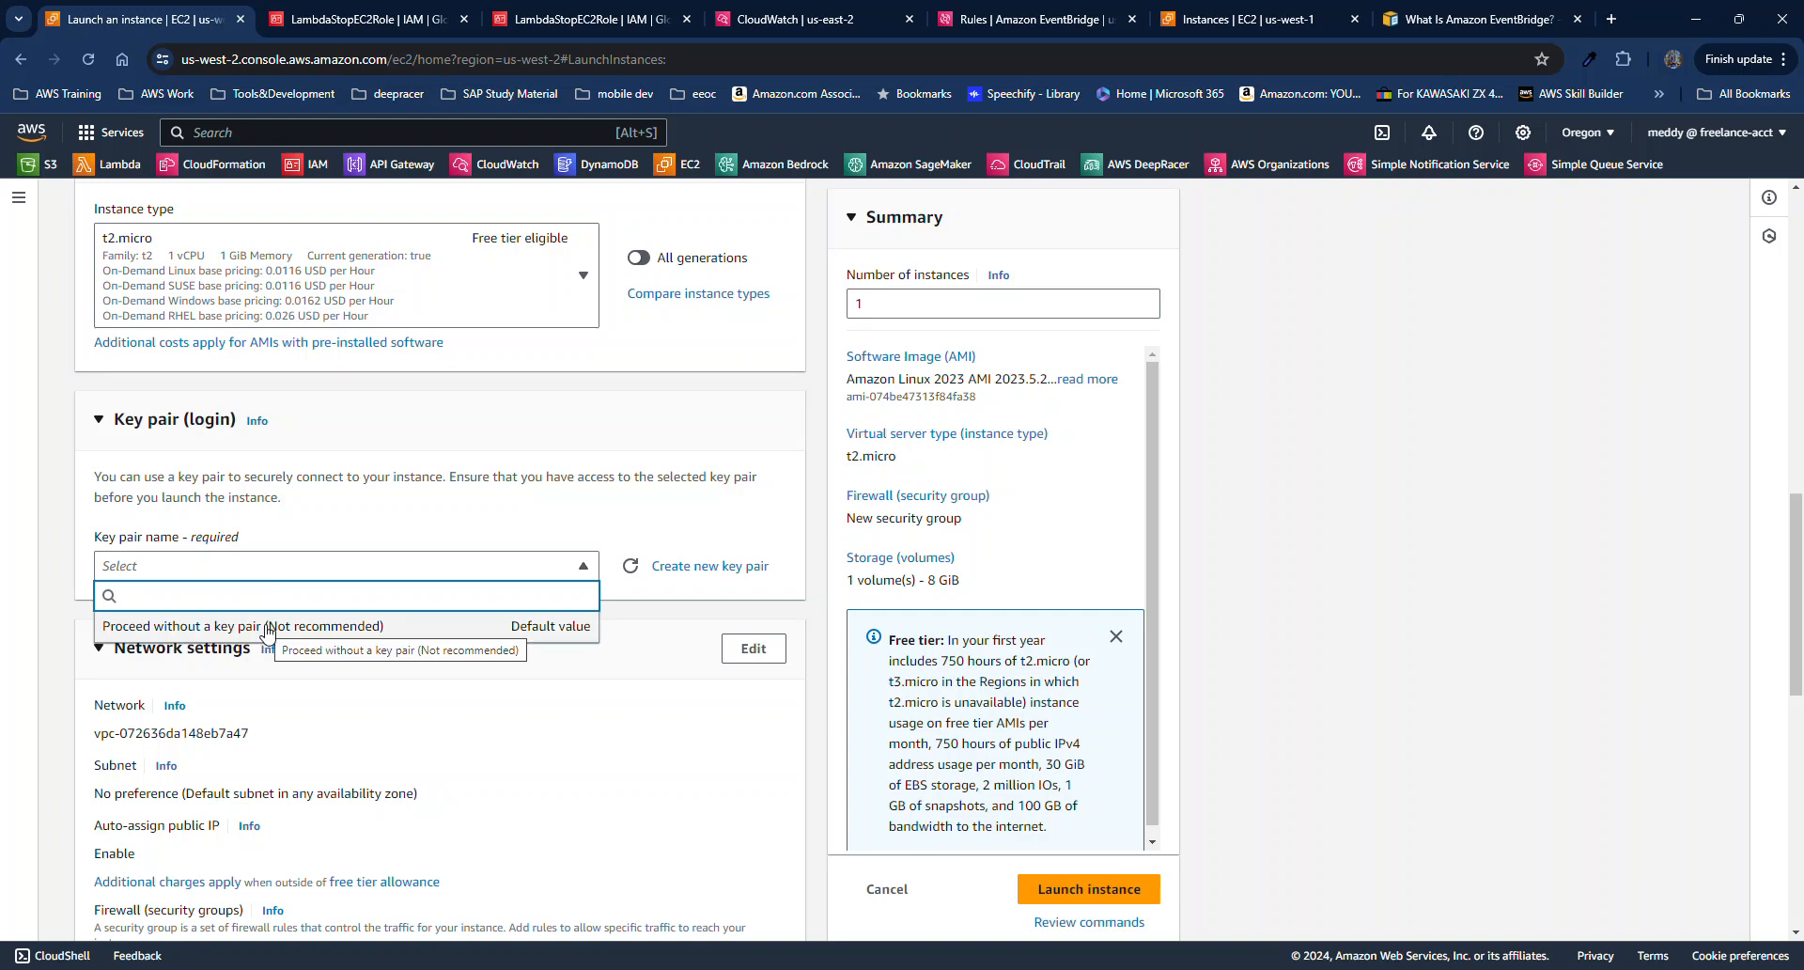
{"action": "left_click", "coordinate": [267, 627]}
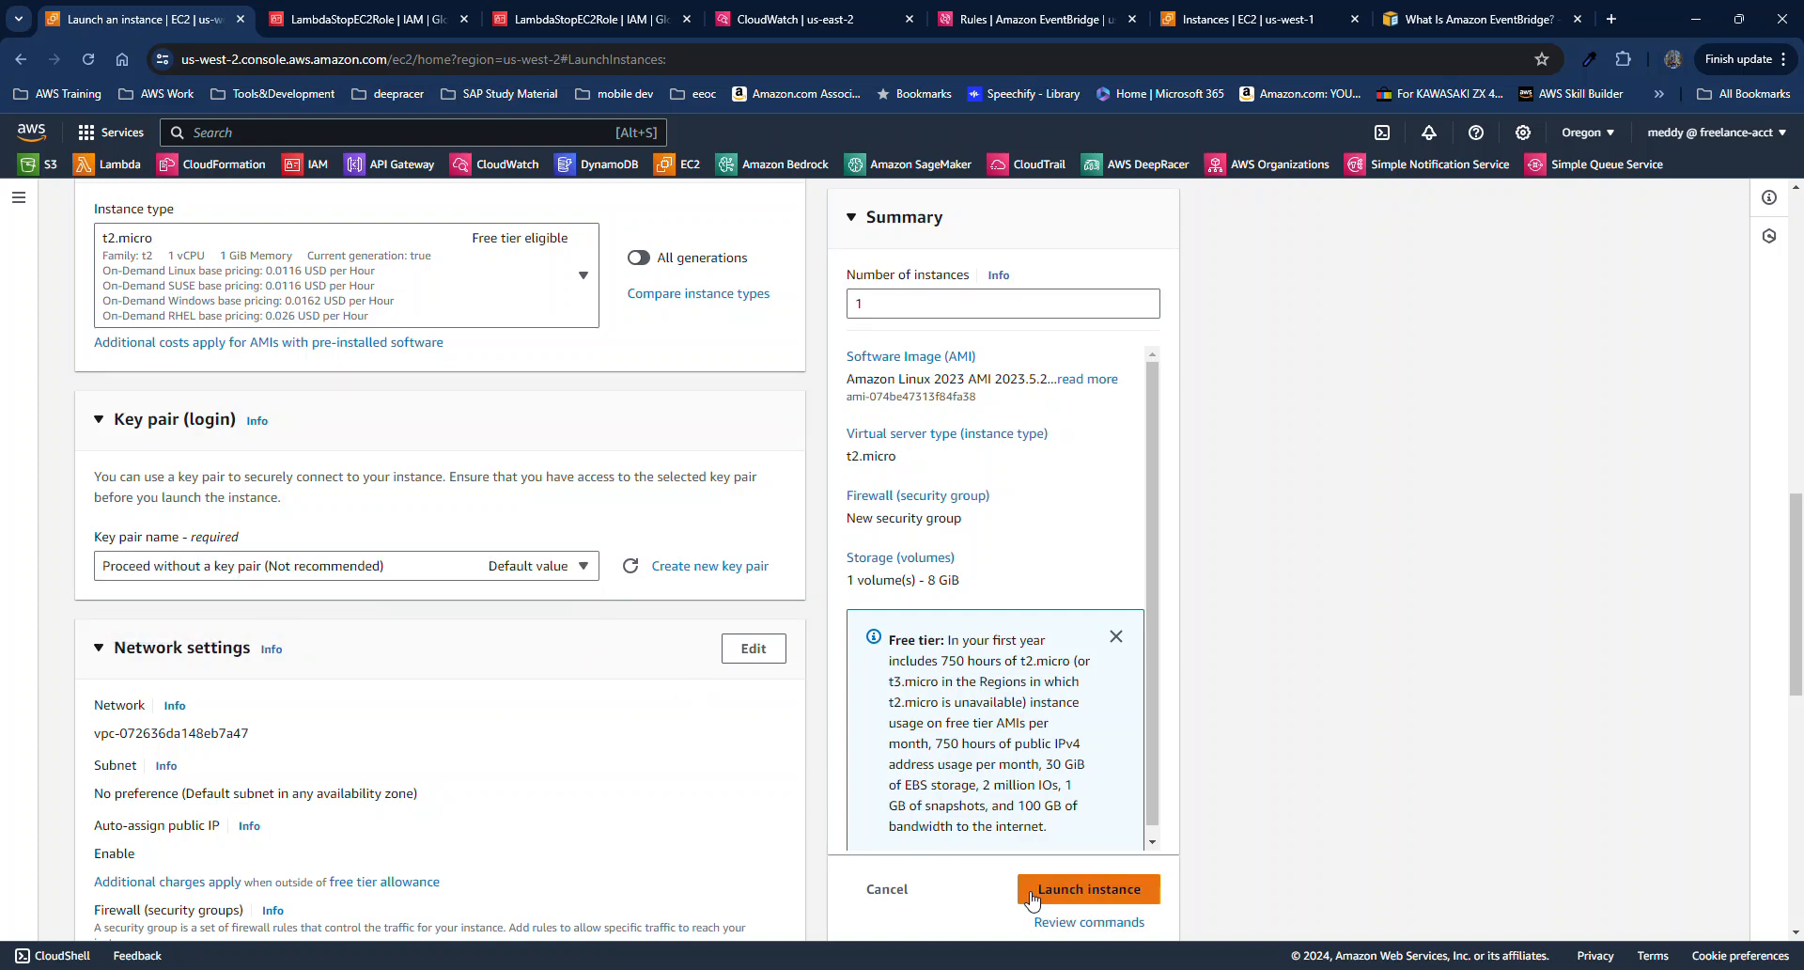
{"action": "left_click", "coordinate": [1067, 891]}
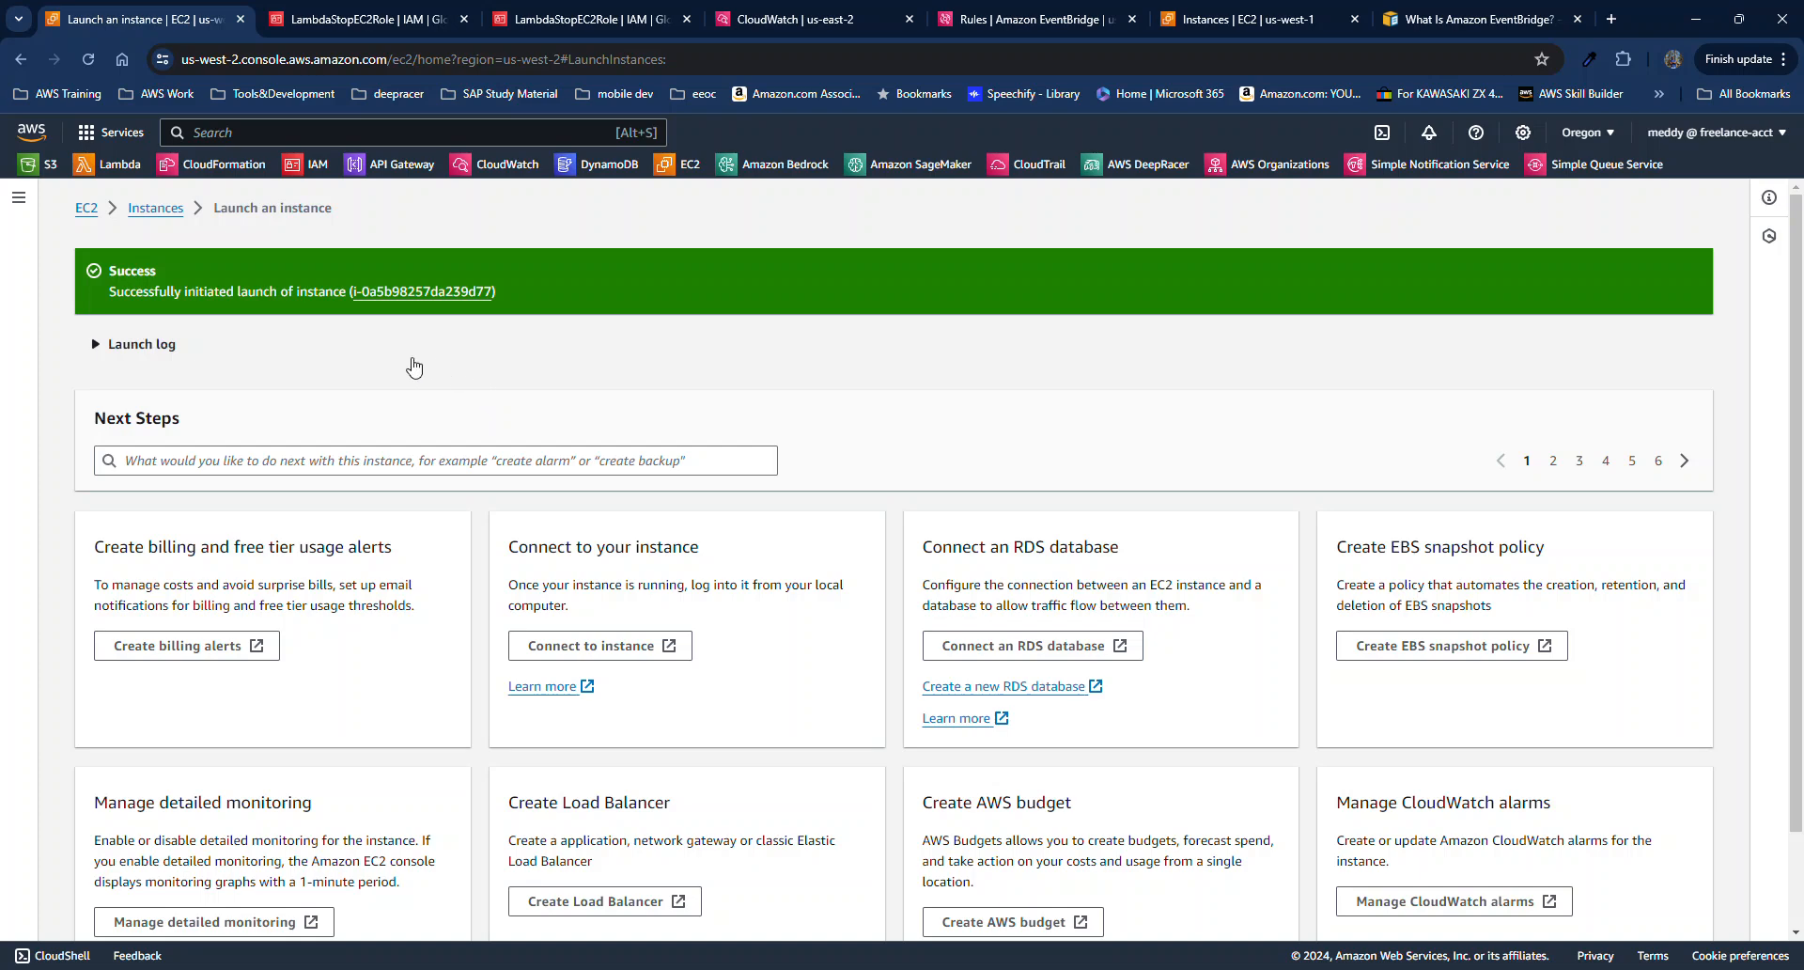
{"action": "left_click", "coordinate": [172, 222]}
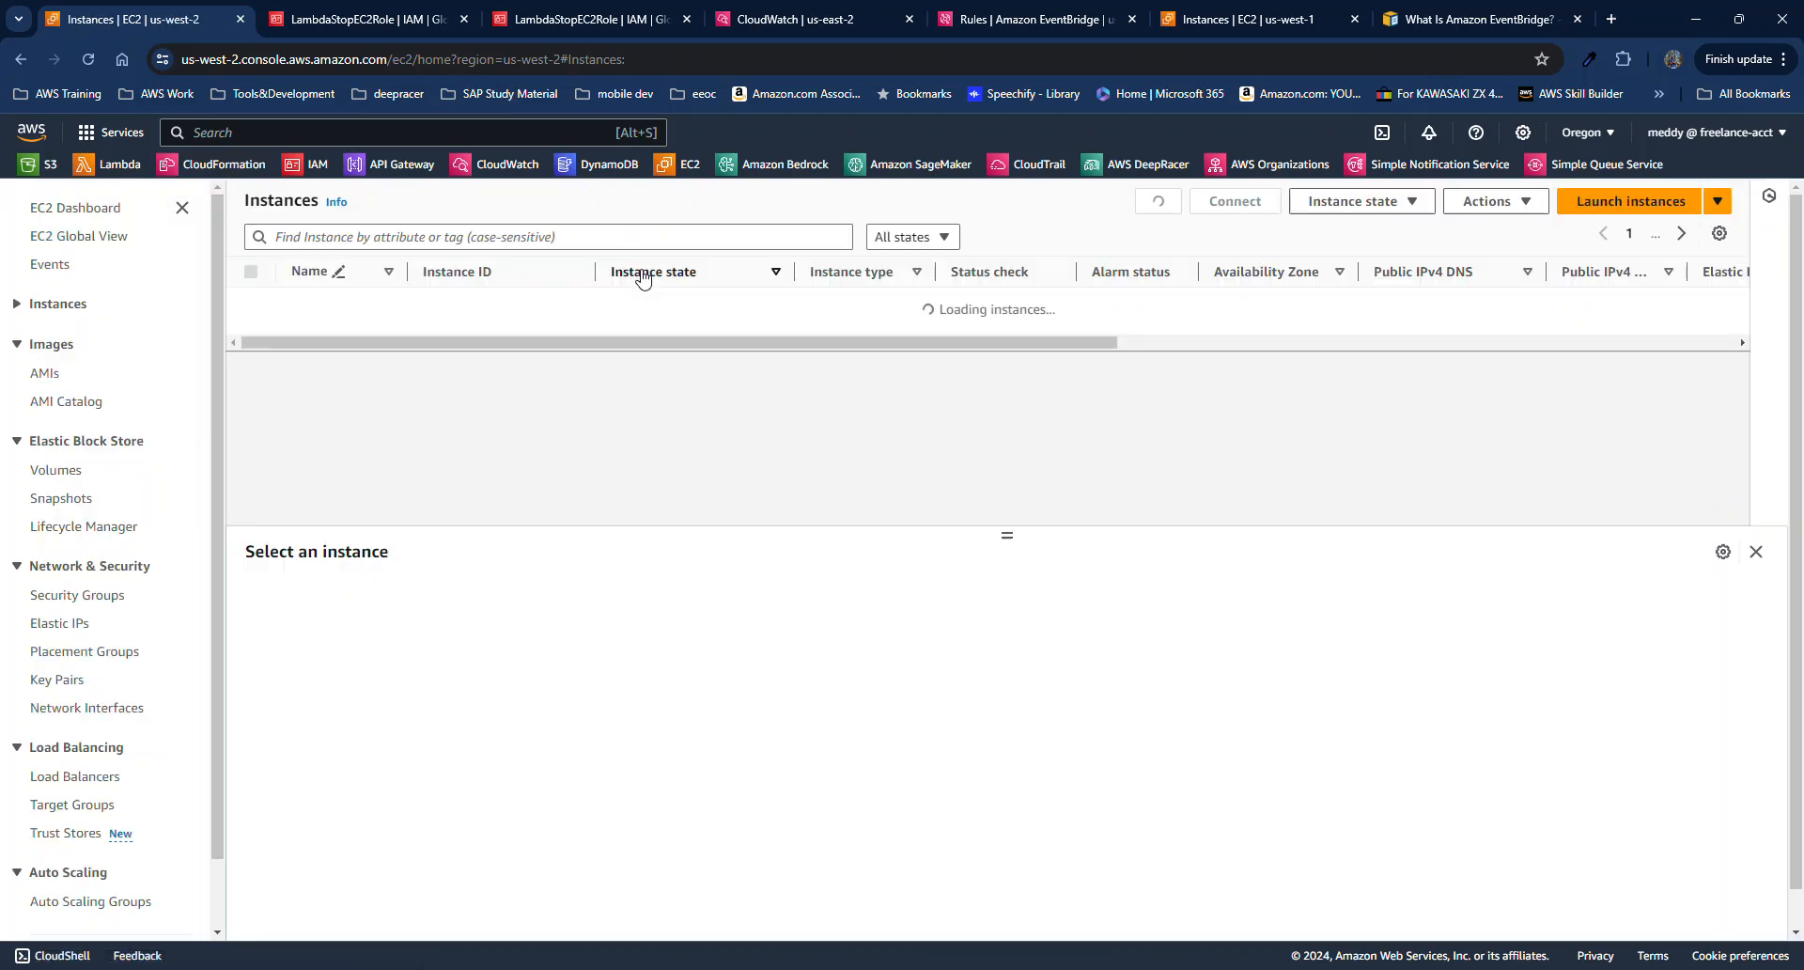